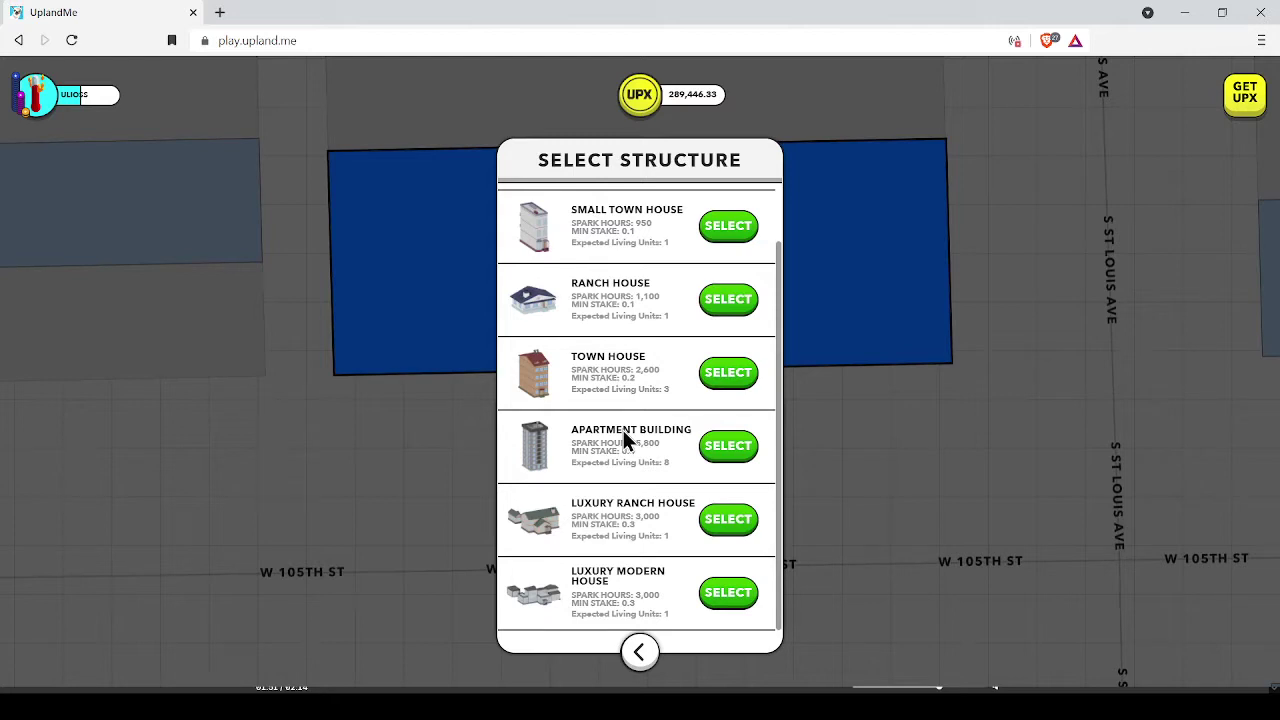
- Browse the structure list, and in the Excel staking sheet examine the spark hours, minimum staking and maximum staking columns
scroll(721, 400, "up", 1)
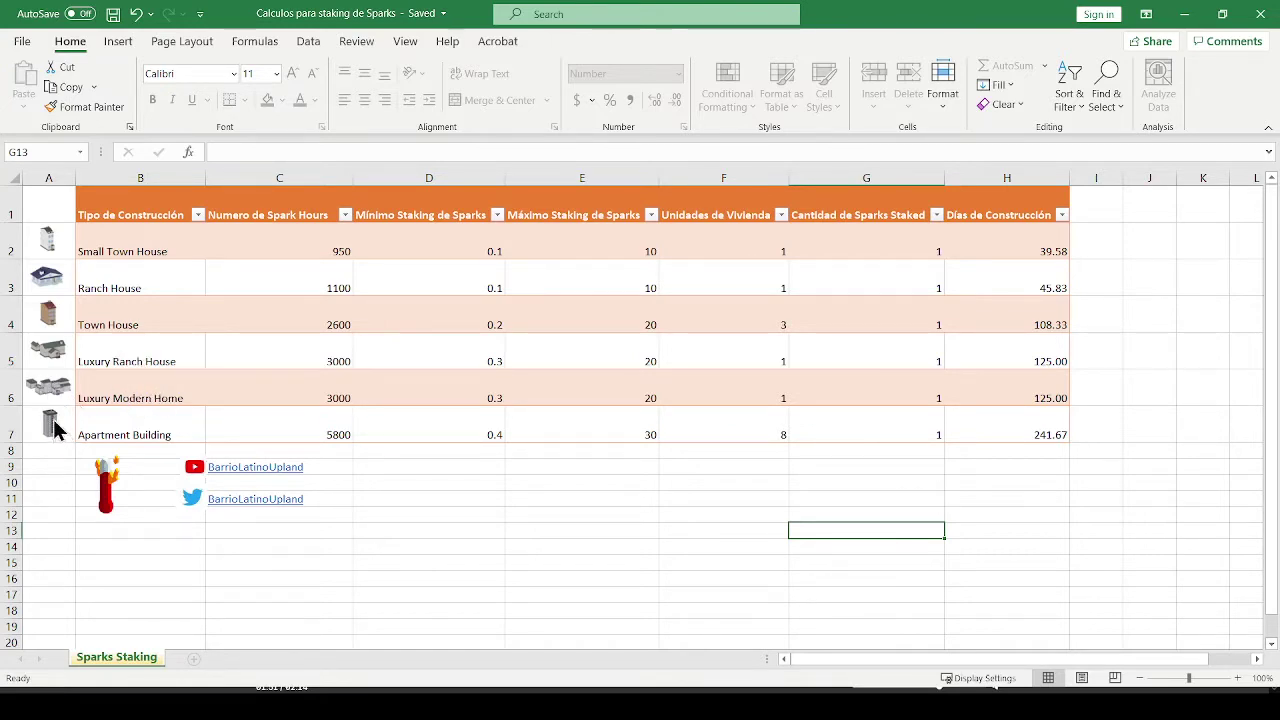
left_click(288, 246)
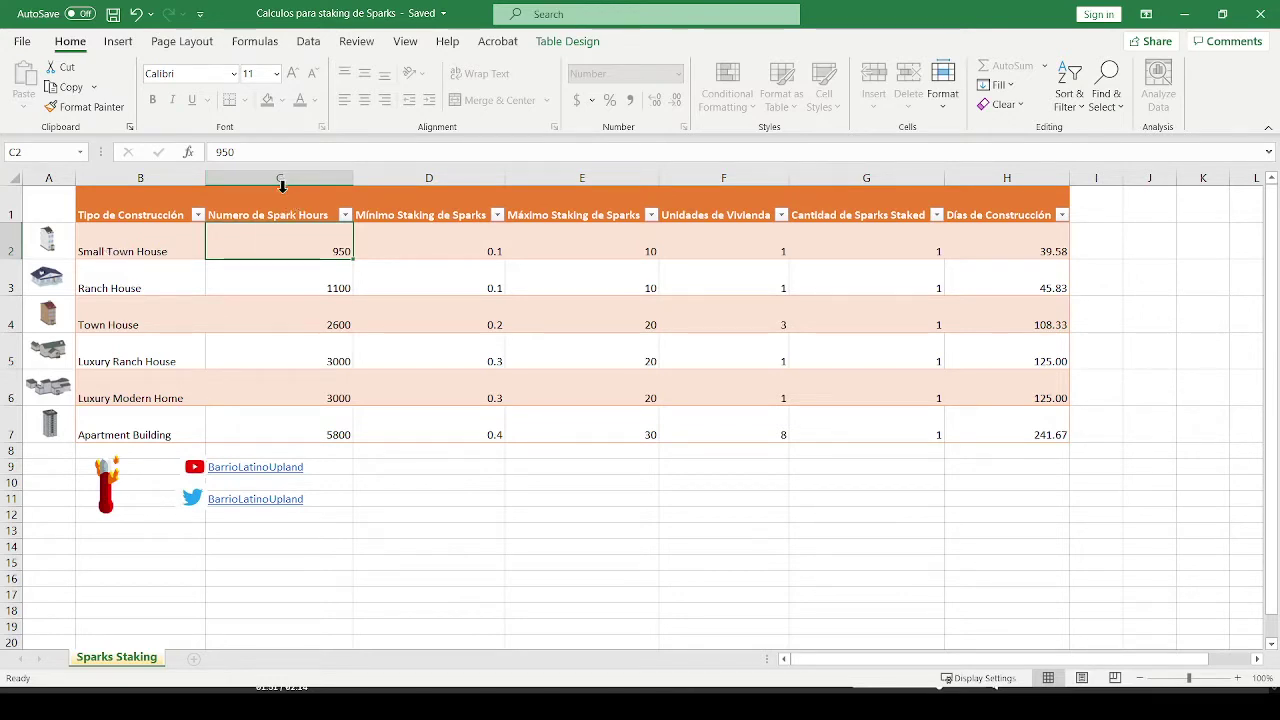
left_click(297, 322)
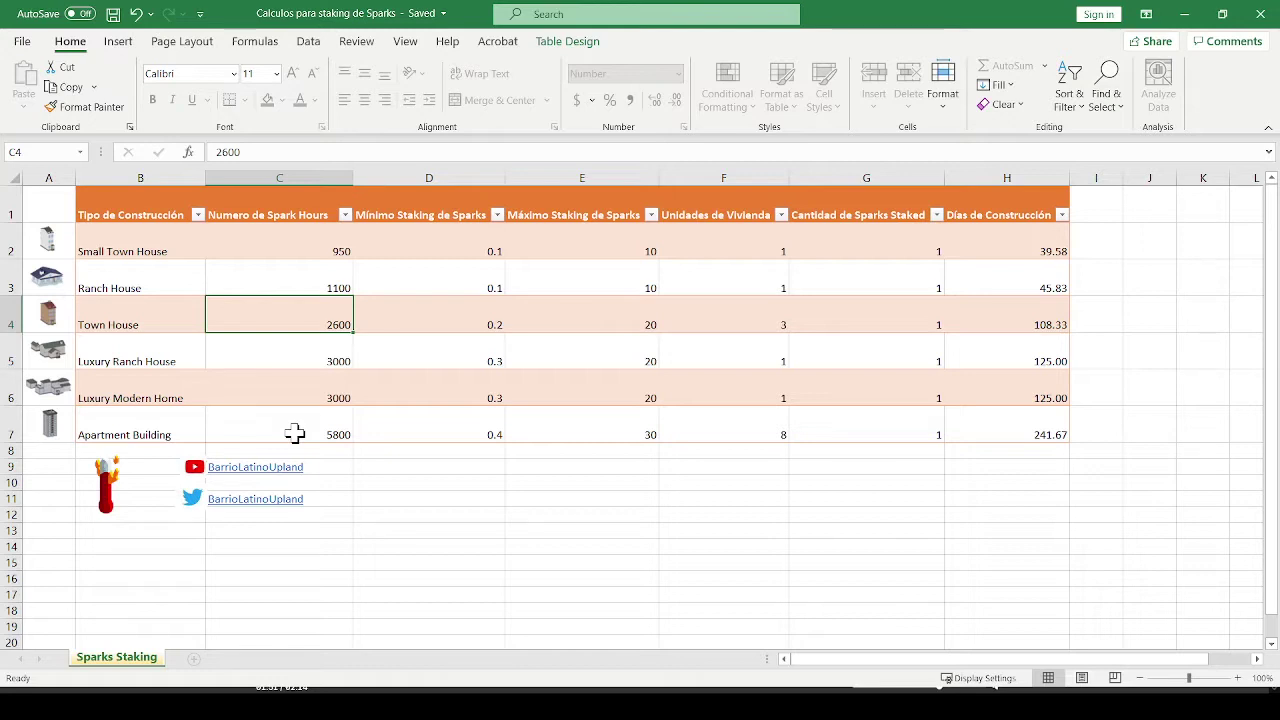
left_click(457, 177)
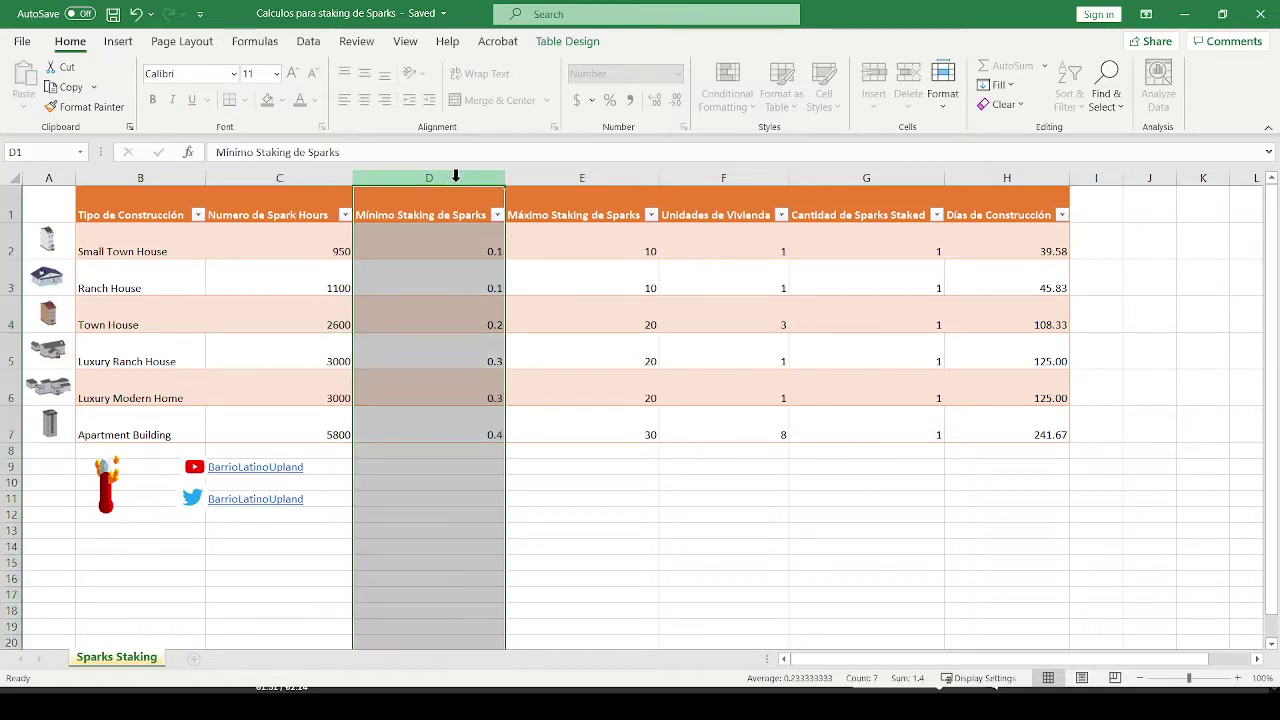
left_click(455, 247)
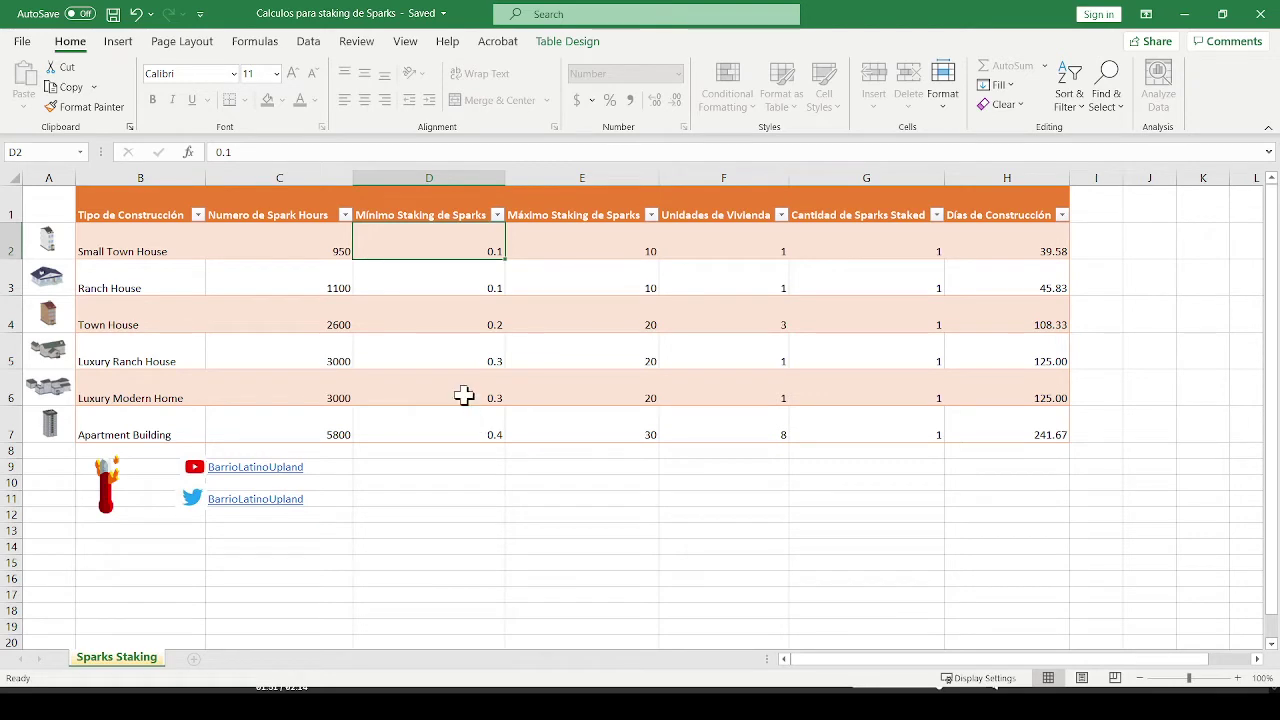
left_click(601, 178)
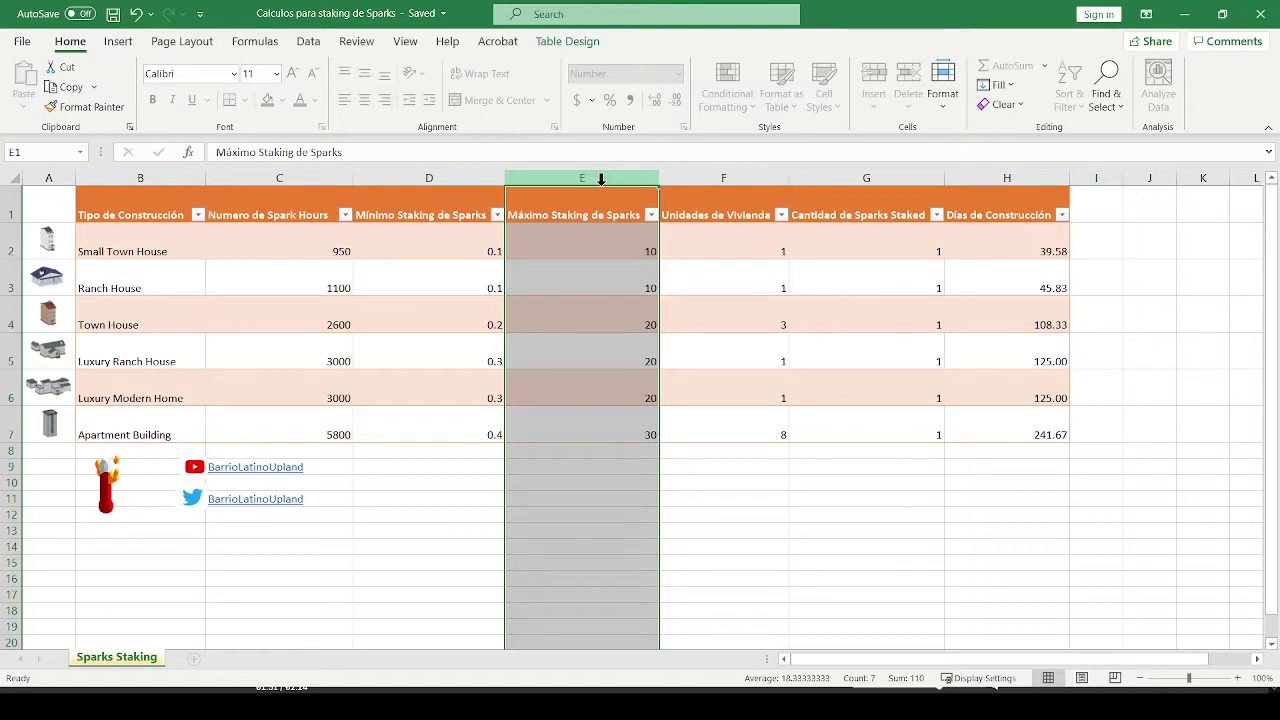
left_click(600, 246)
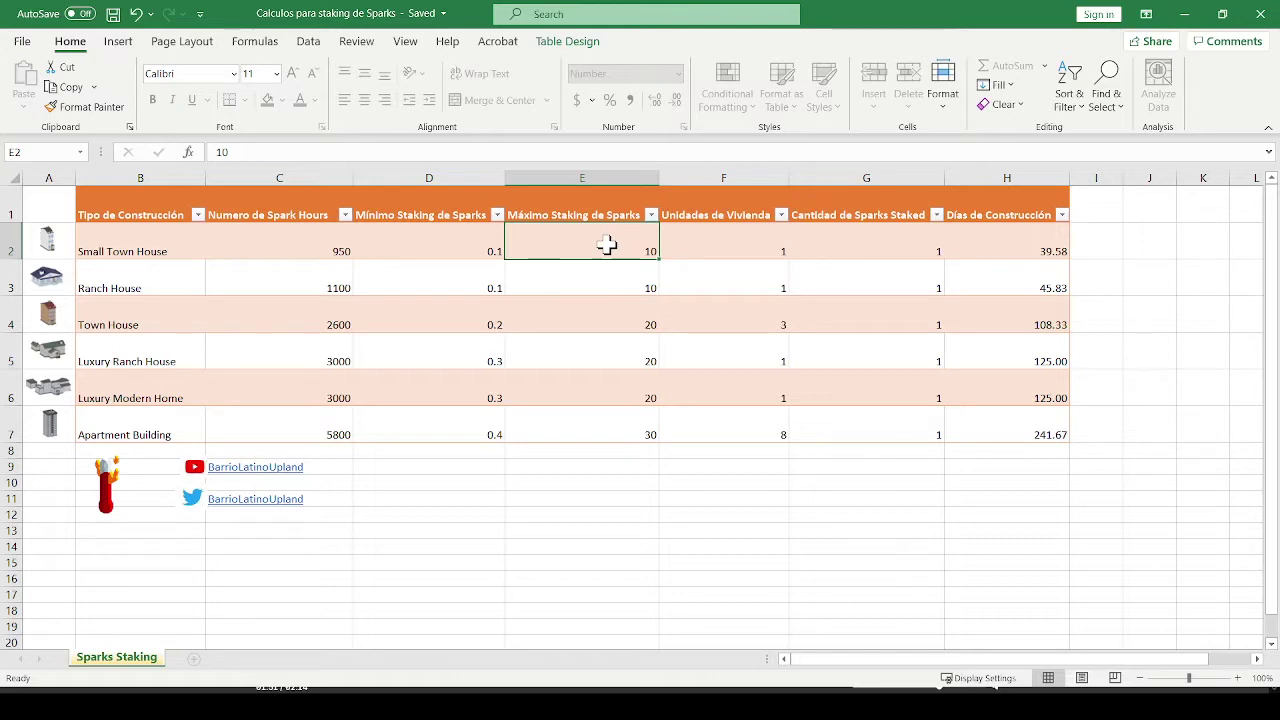
- Examine the Unidades de Vivienda column, focusing on the Town House and Apartment Building rows
left_click(723, 178)
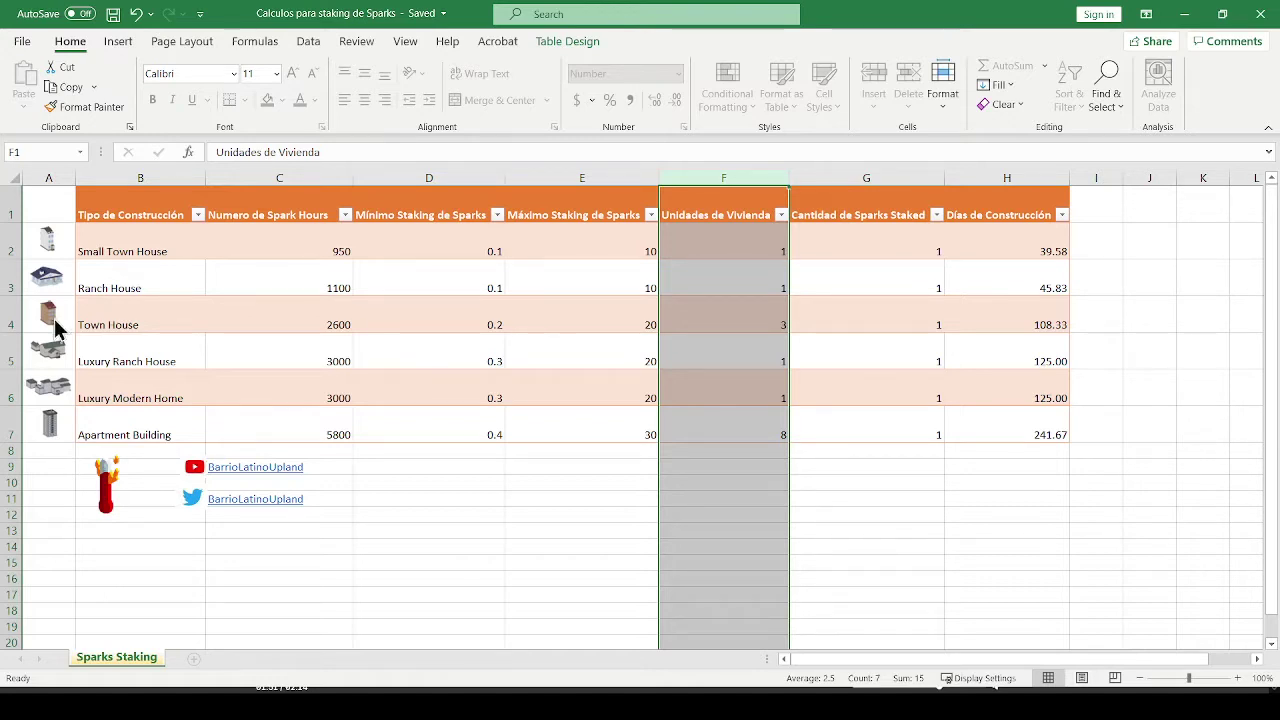
left_click(10, 324)
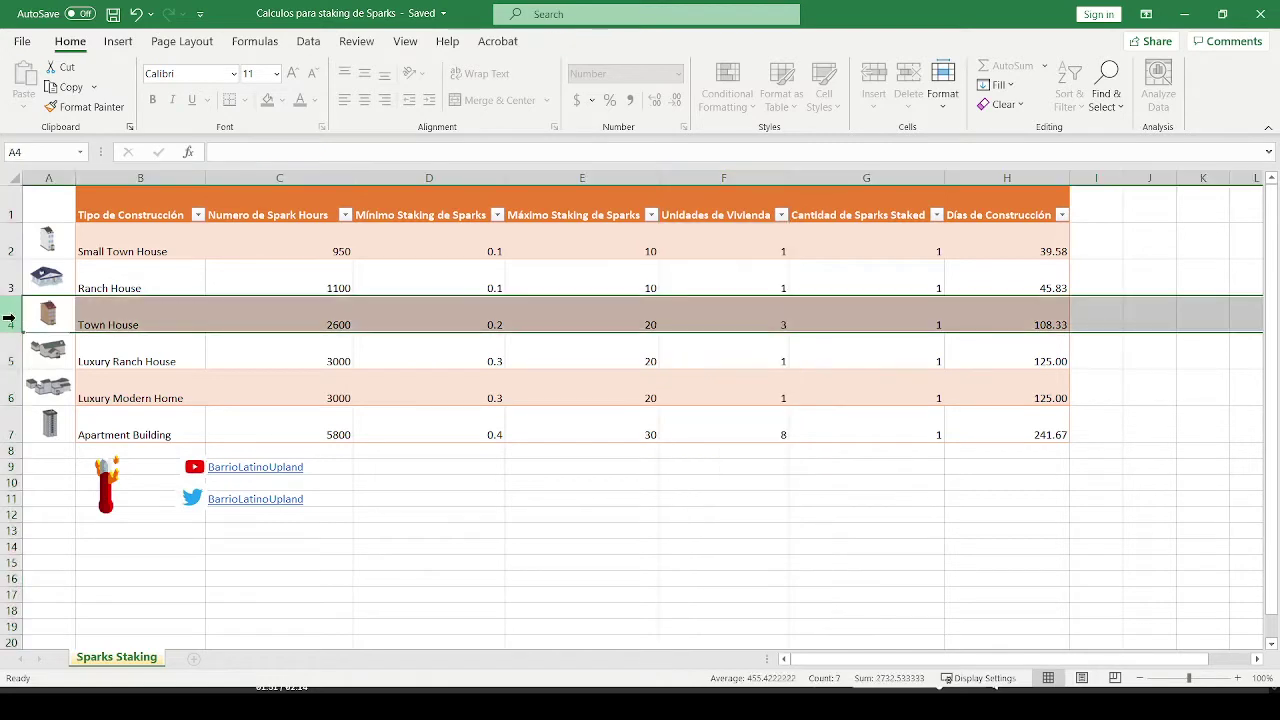
left_click(745, 322)
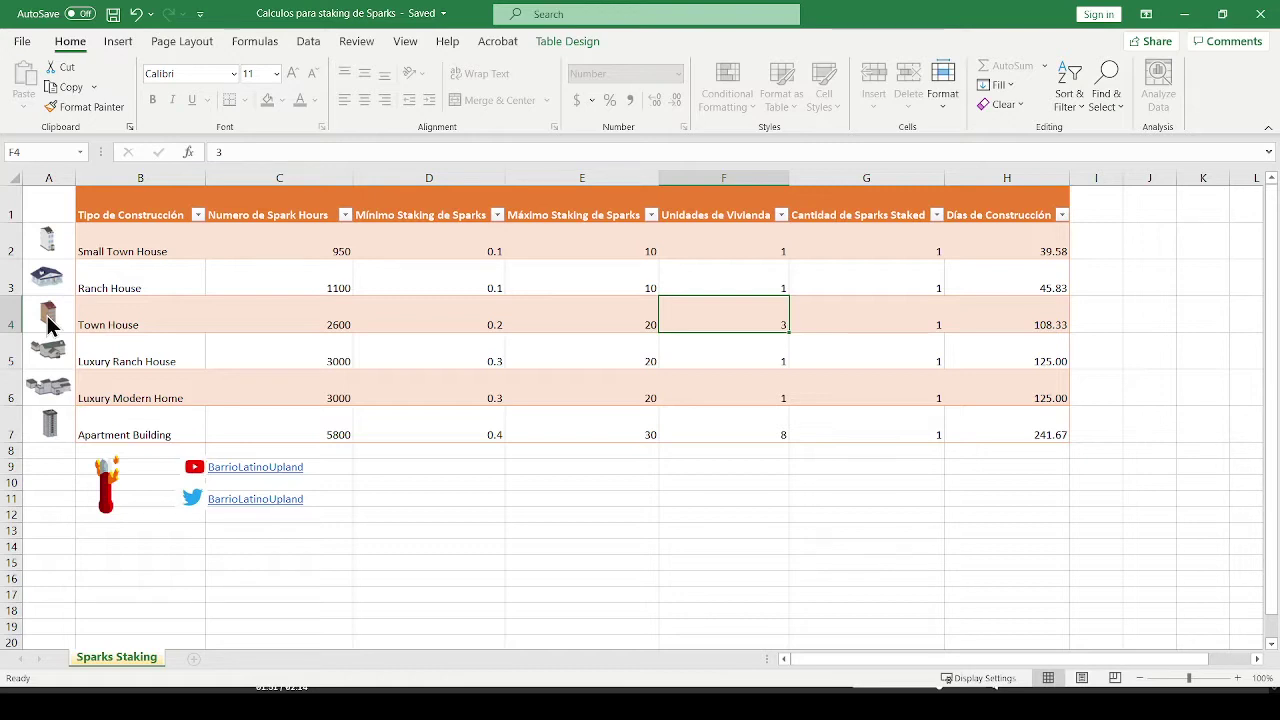
left_click(12, 434)
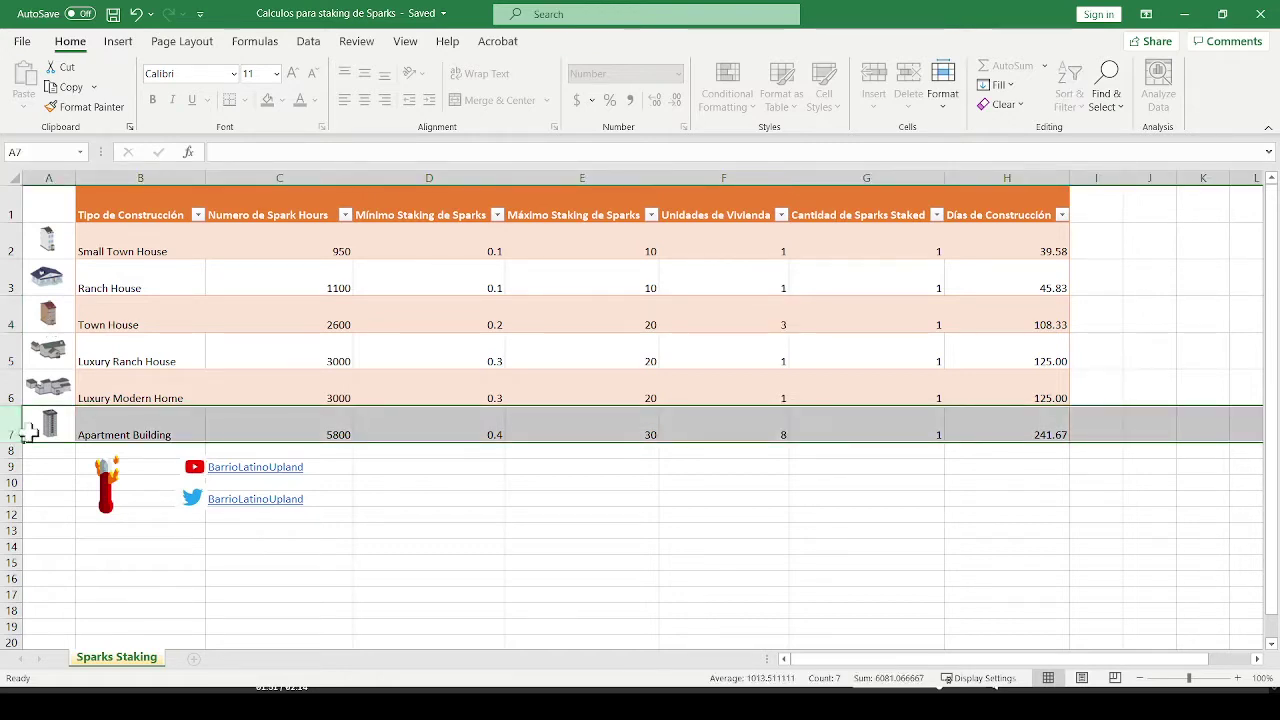
left_click(744, 435)
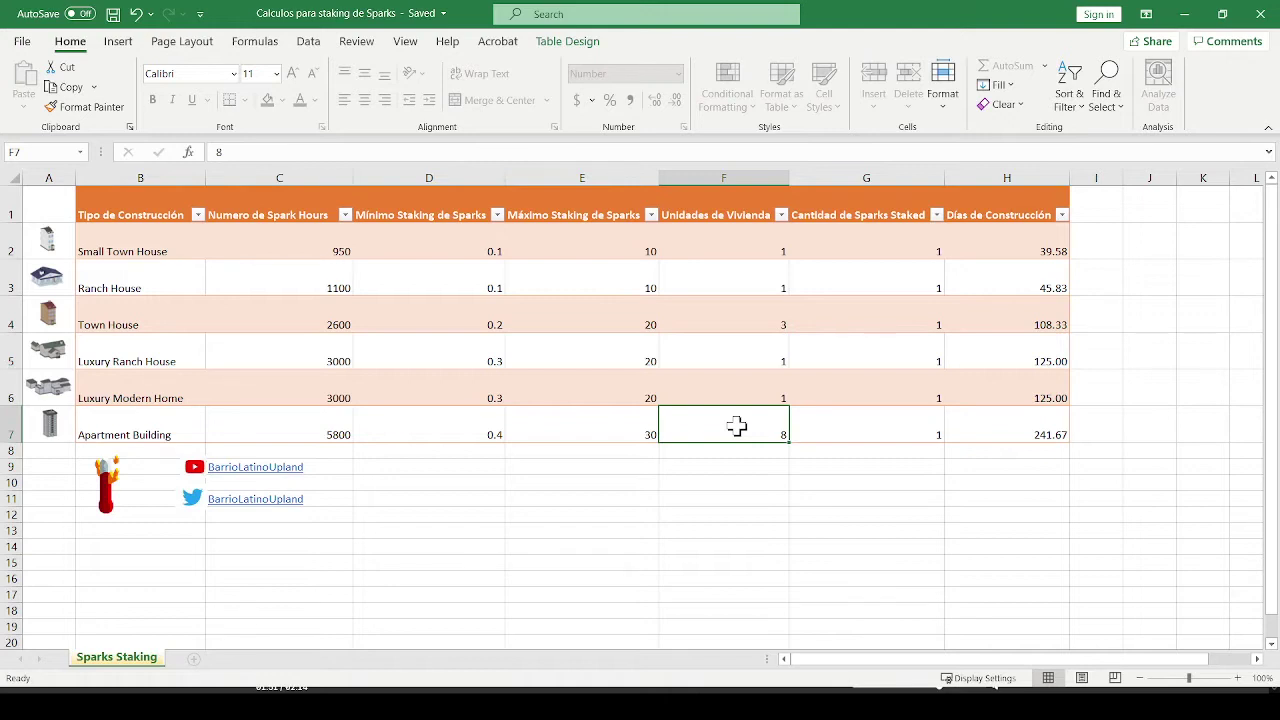
- Try staked spark amounts of 2, 5 and 0.1 for the Small Town House in the Cantidad de Sparks Staked column
left_click(885, 177)
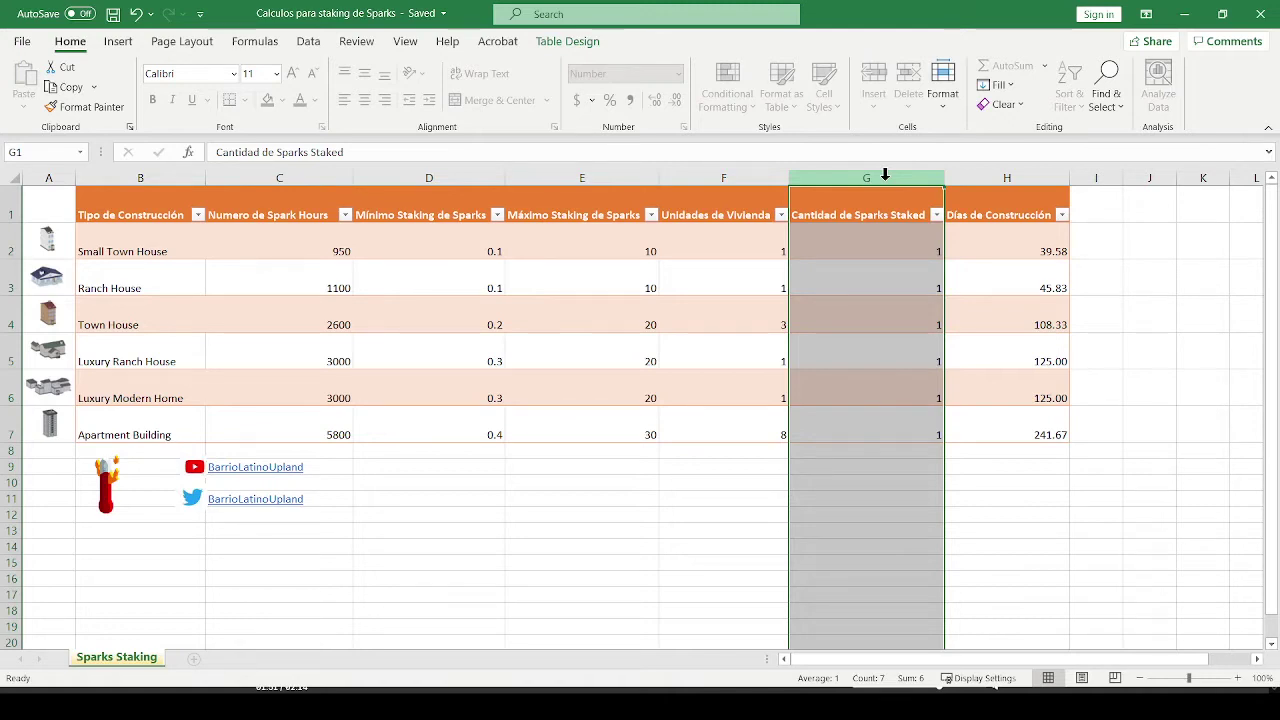
left_click(902, 243)
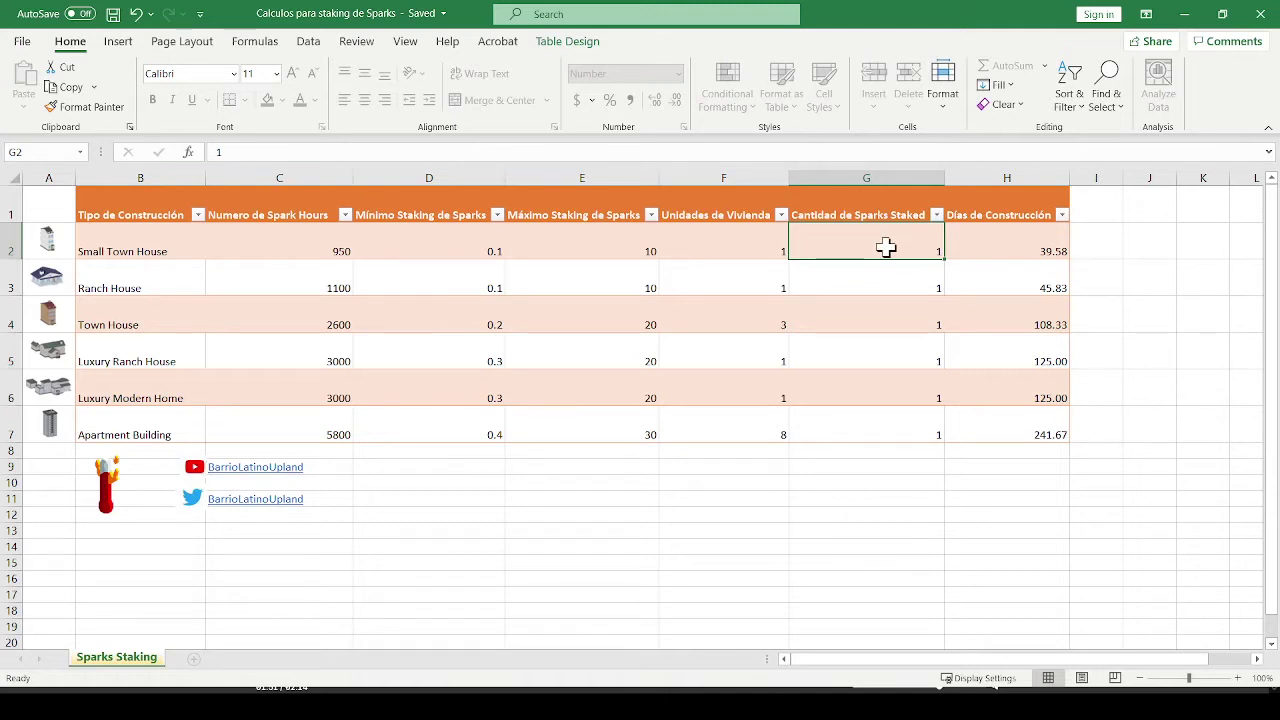
type("2")
key("Return")
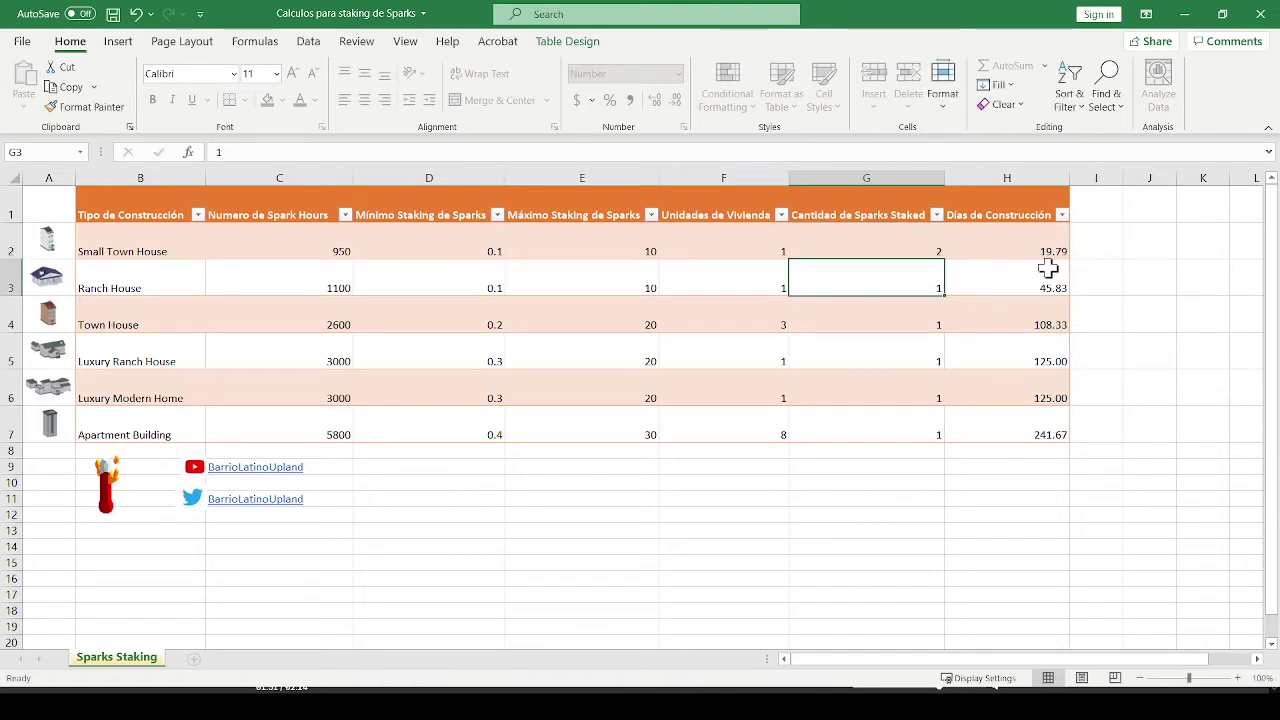
left_click(893, 244)
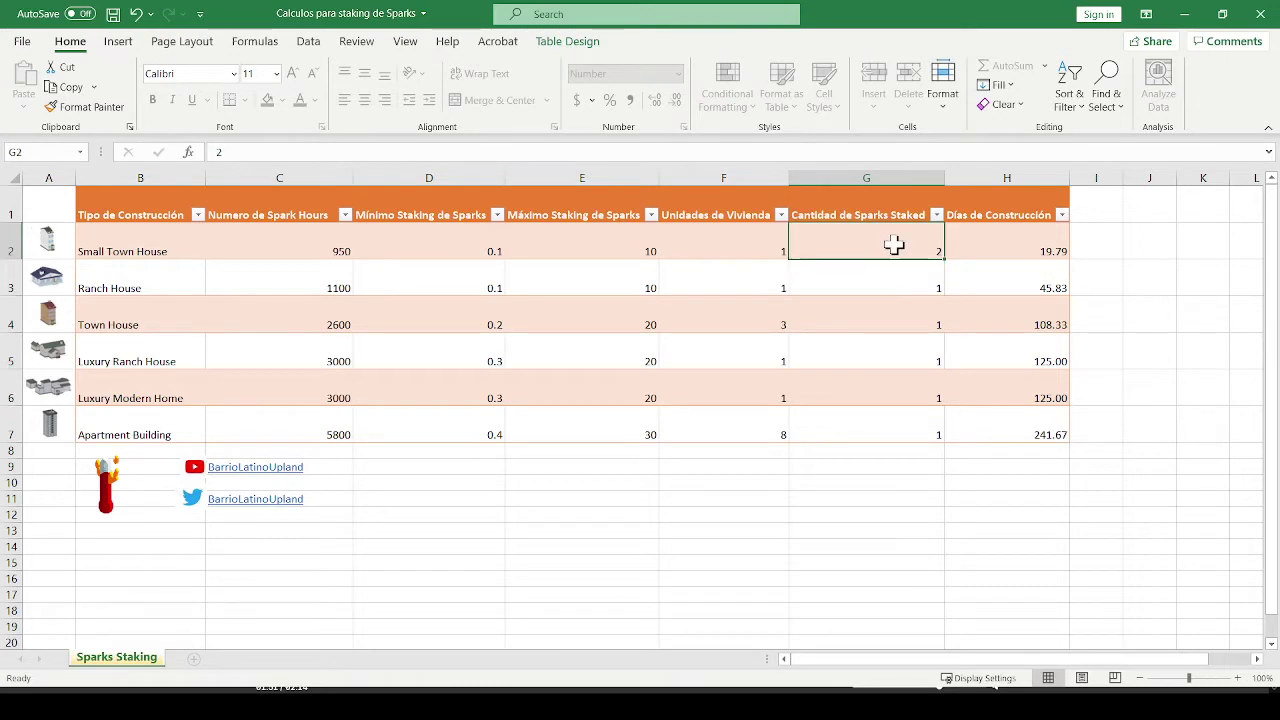
type("5")
key("Return")
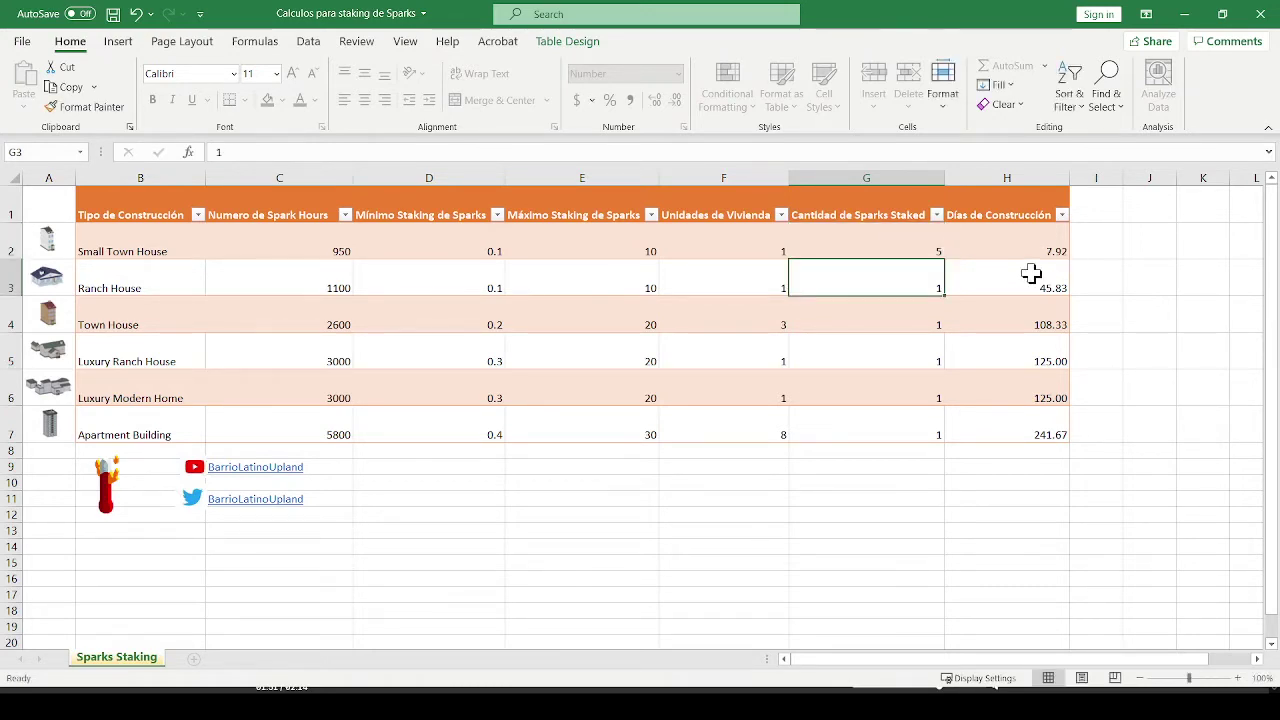
left_click(915, 243)
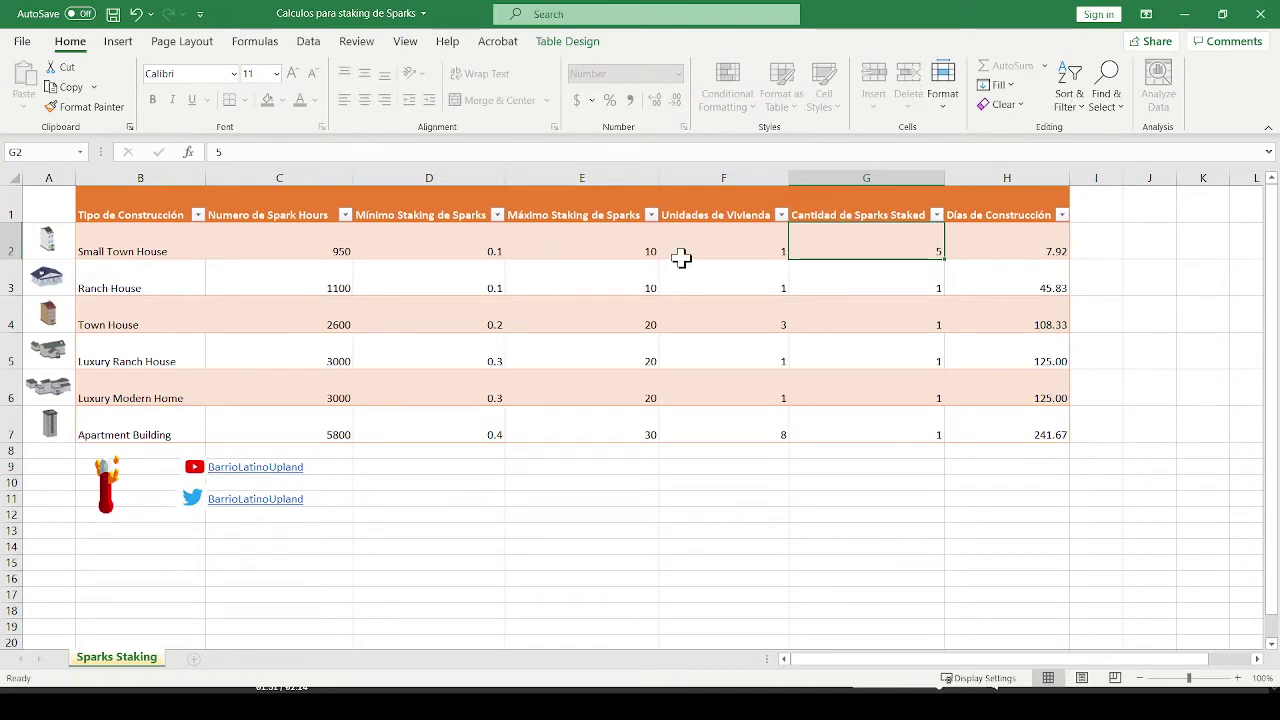
type(".1")
key("Return")
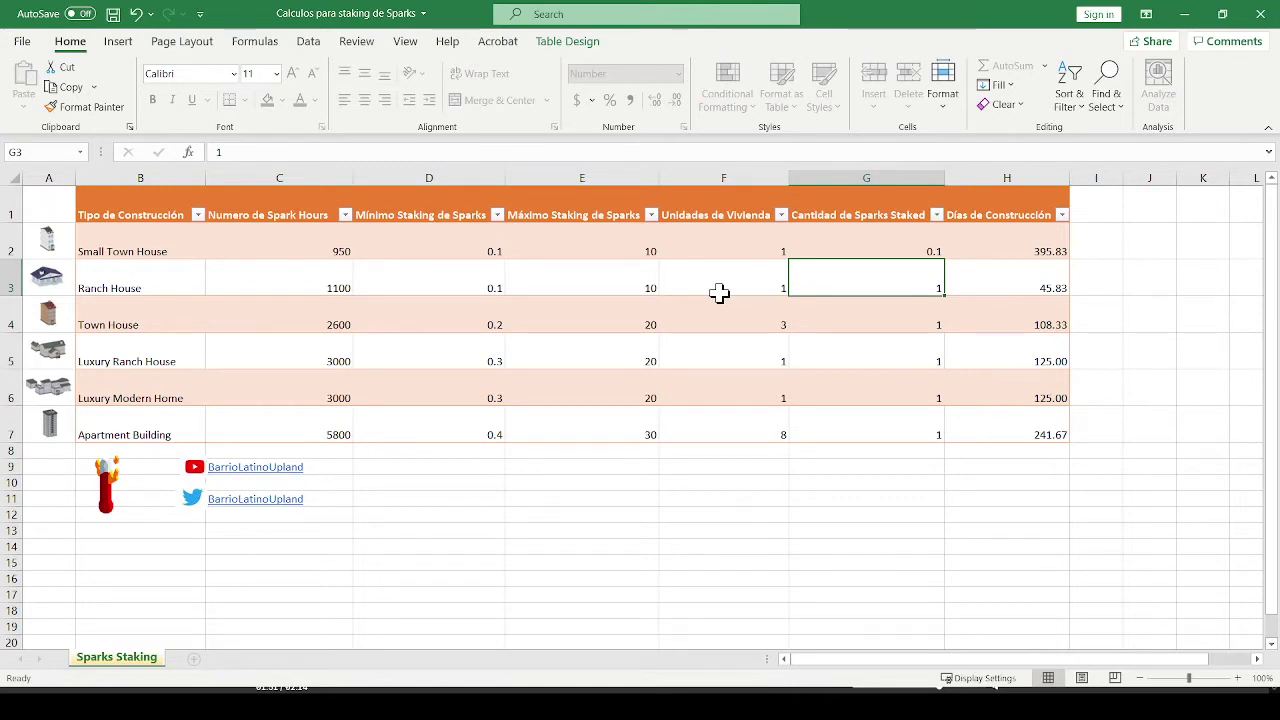
- Set the Apartment Building's Cantidad de Sparks Staked to 4
key("ctrl+Down")
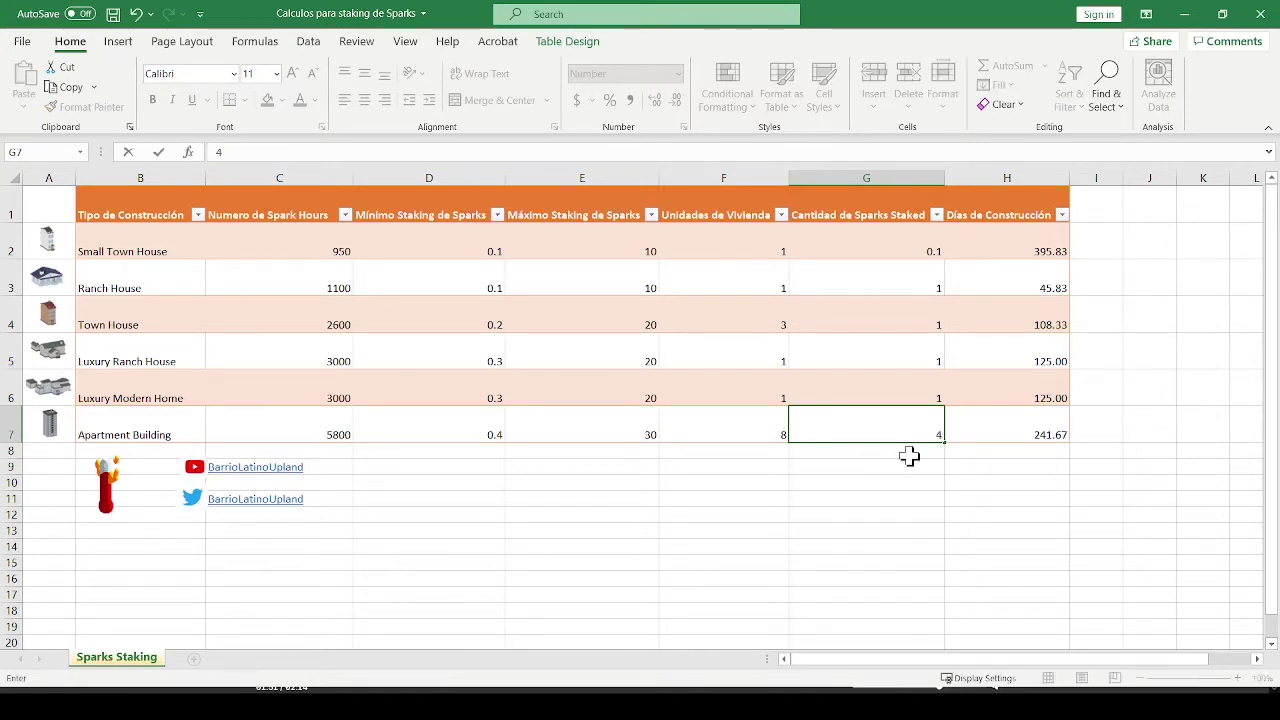
type("4")
key("Return")
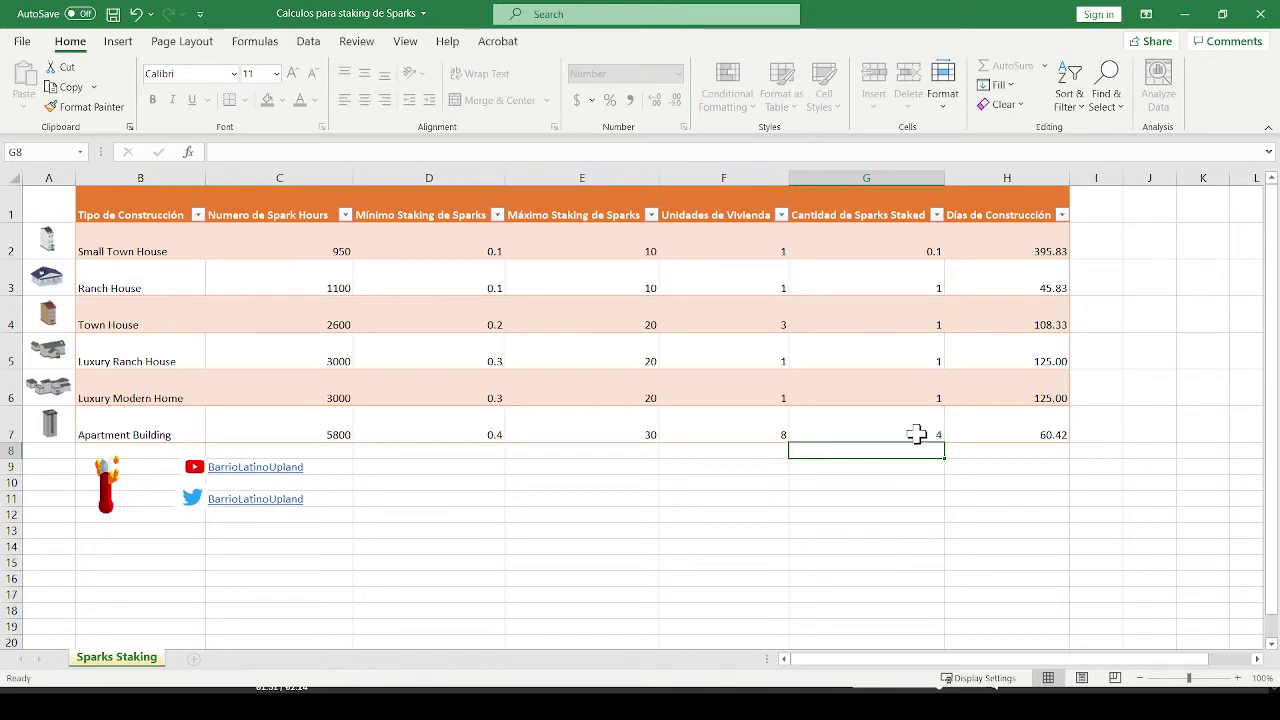
left_click(916, 433)
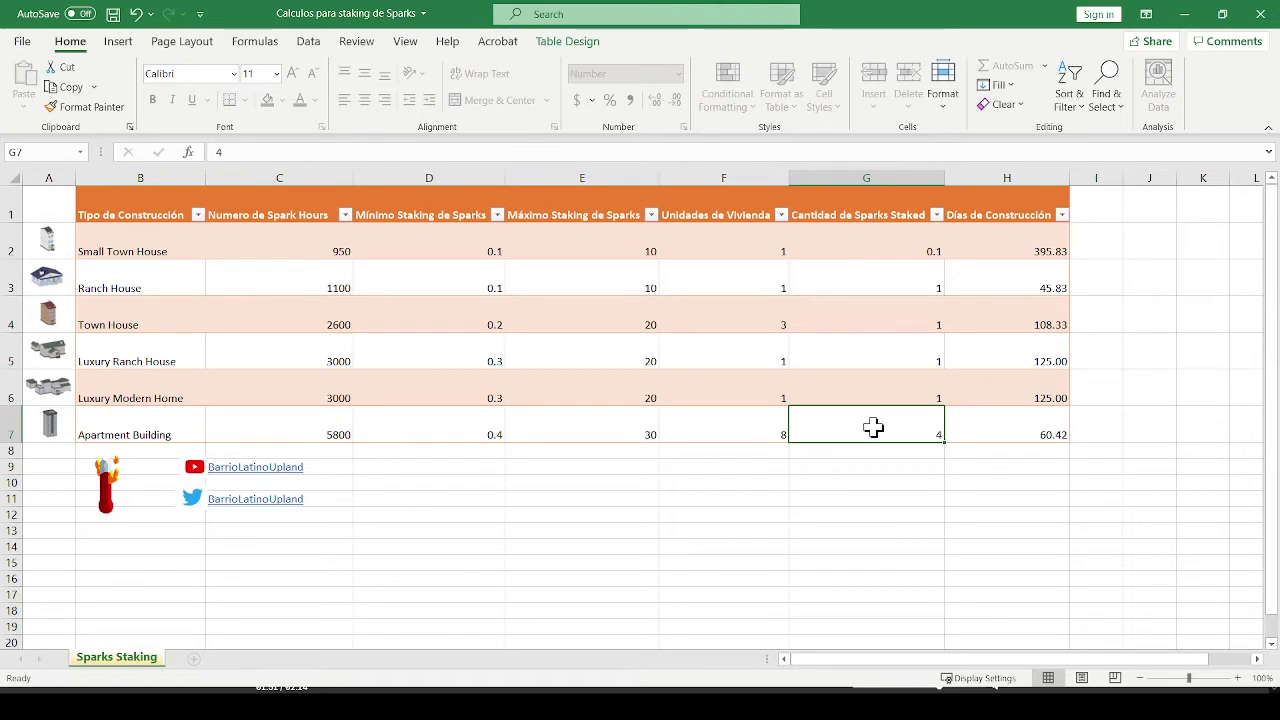
- Set the Small Town House's Cantidad de Sparks Staked back to 1
left_click(890, 251)
type("1")
key("Return")
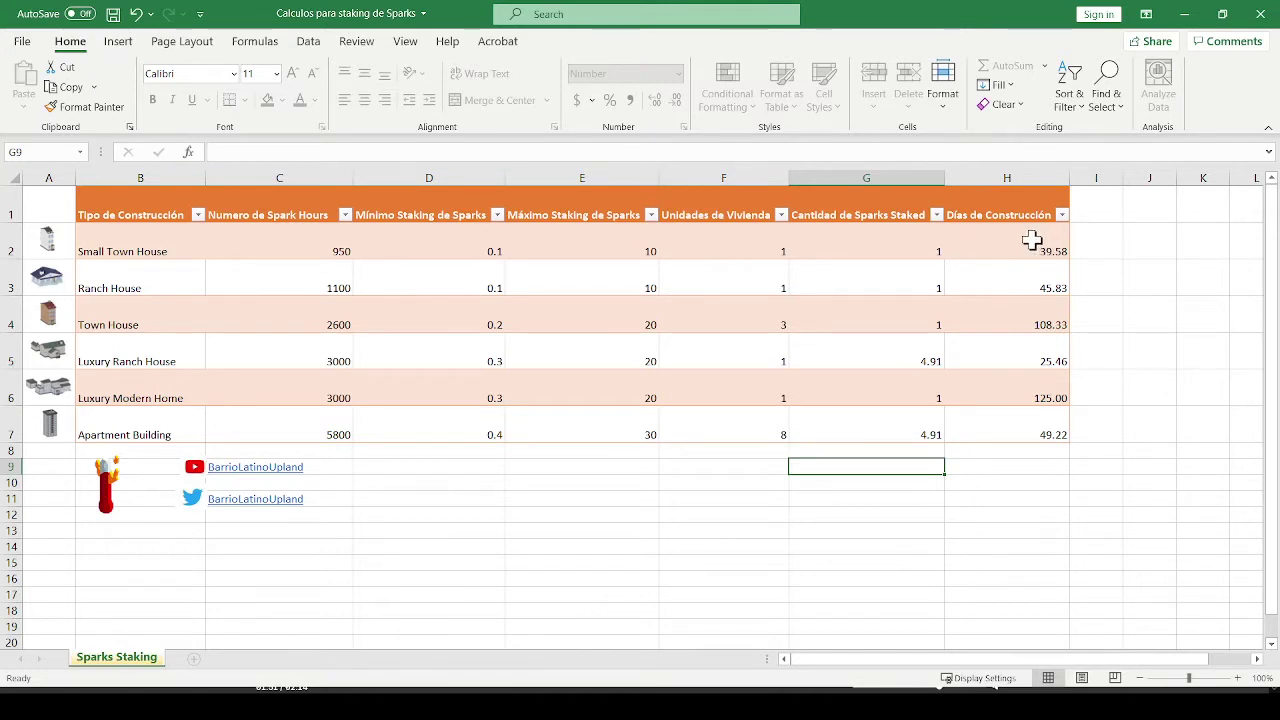
- Recalculate the Small Town House's construction days with 2 and finally 3 sparks staked, selecting the Días de Construcción cell after each entry
left_click(934, 249)
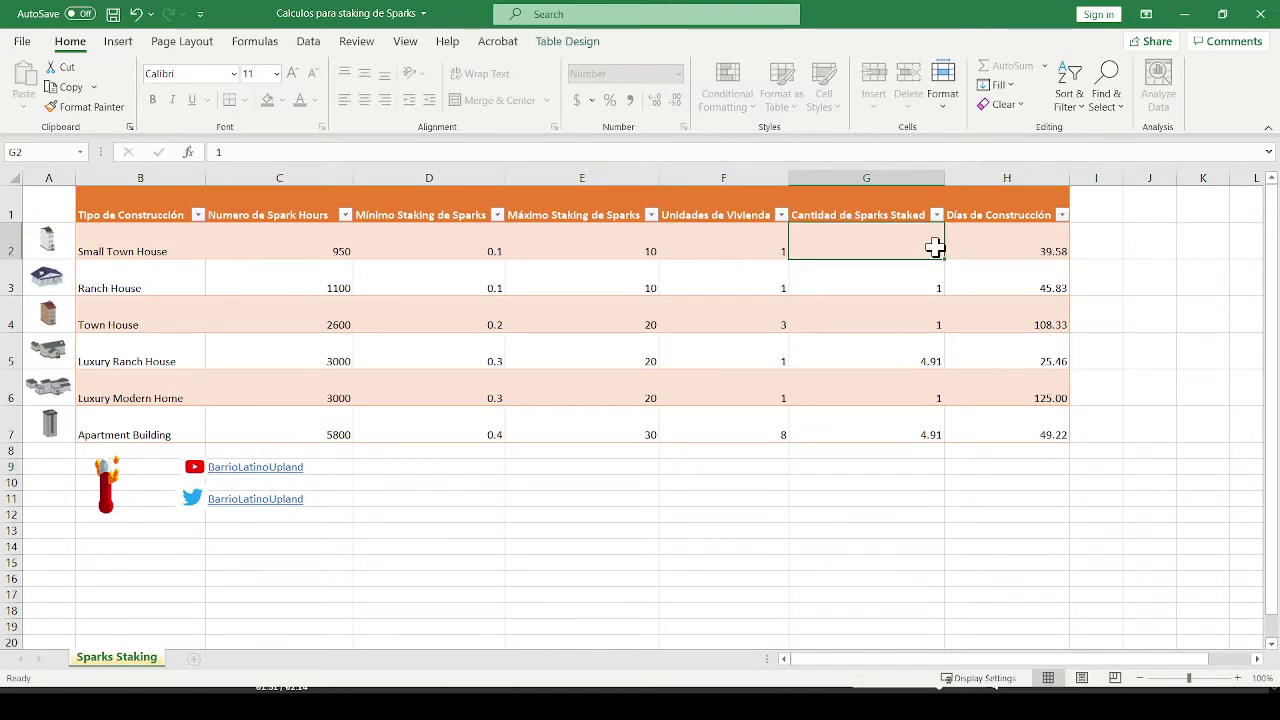
type("2")
left_click(1003, 254)
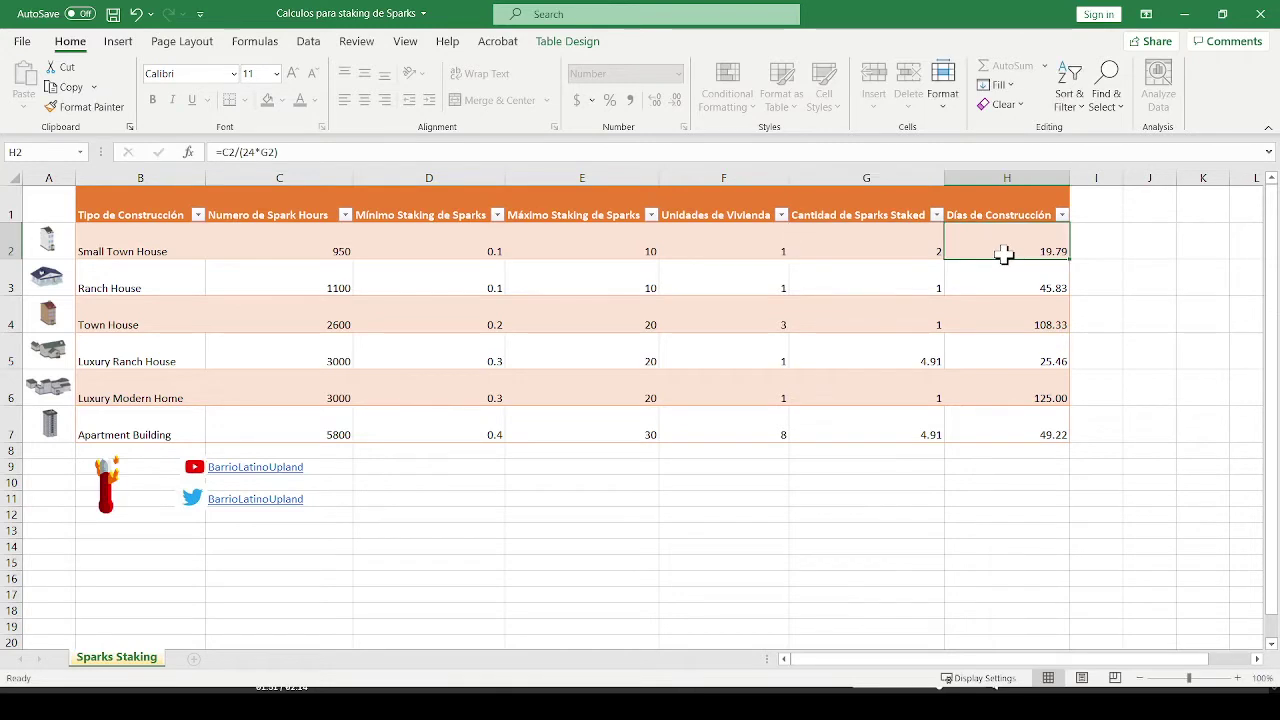
left_click(921, 251)
type("3")
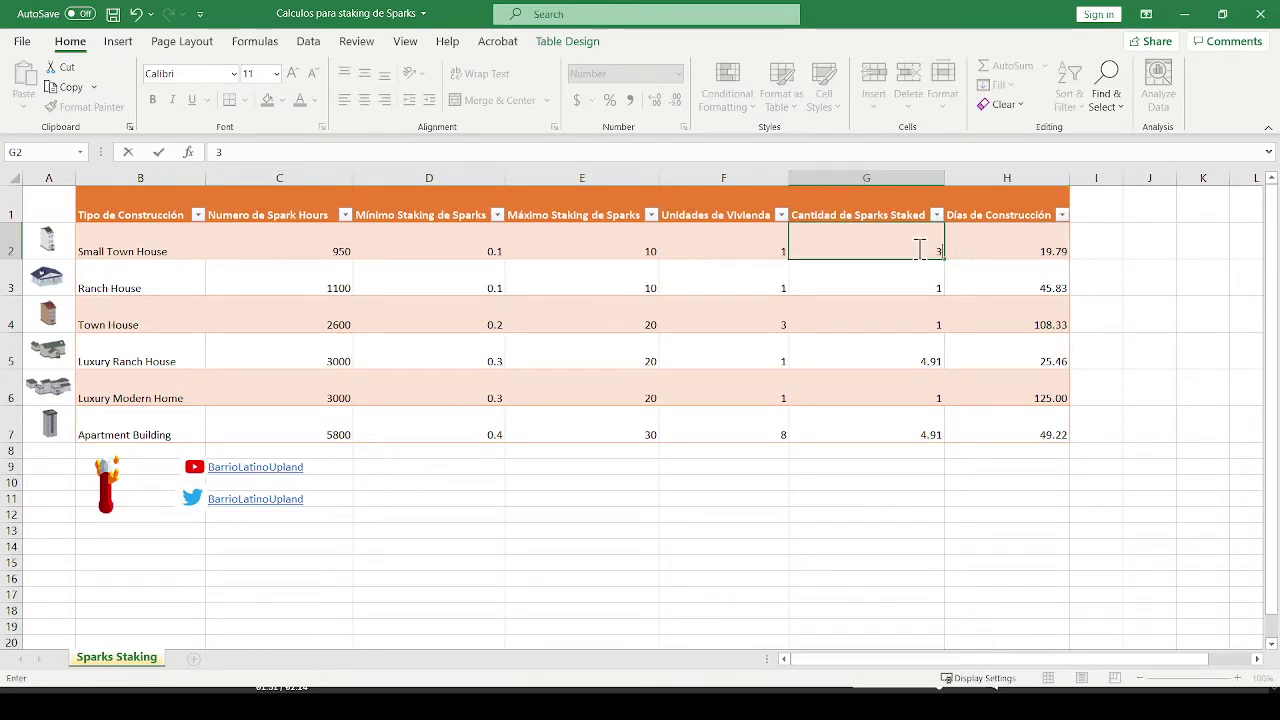
left_click(988, 252)
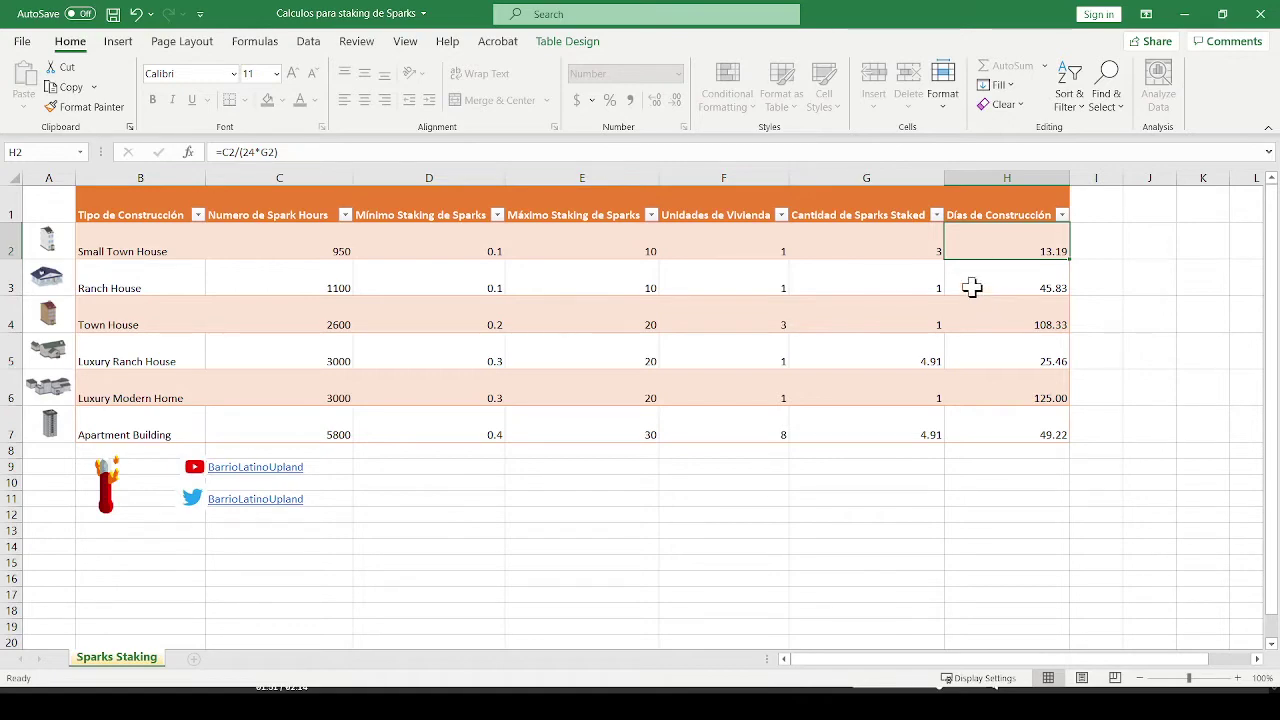
- Switch to Upland in the browser and open construction management for the owned property being built on 23rd St
key("alt+Tab")
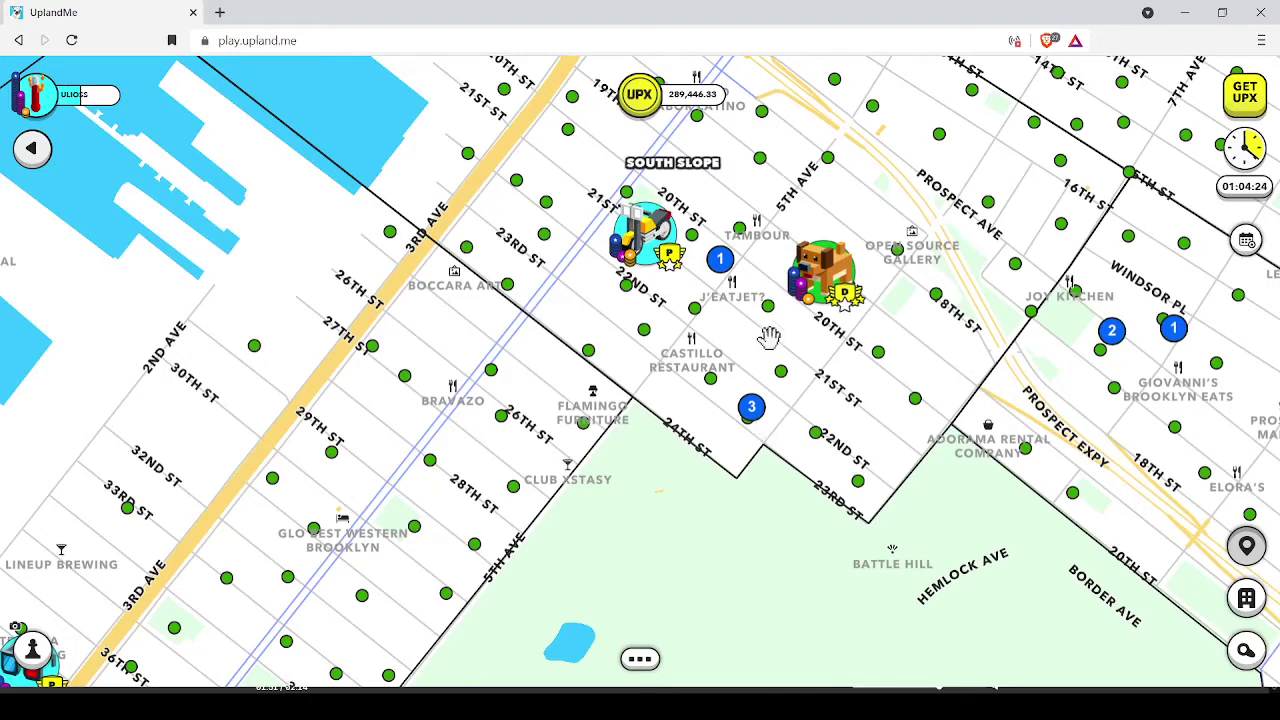
left_click(754, 416)
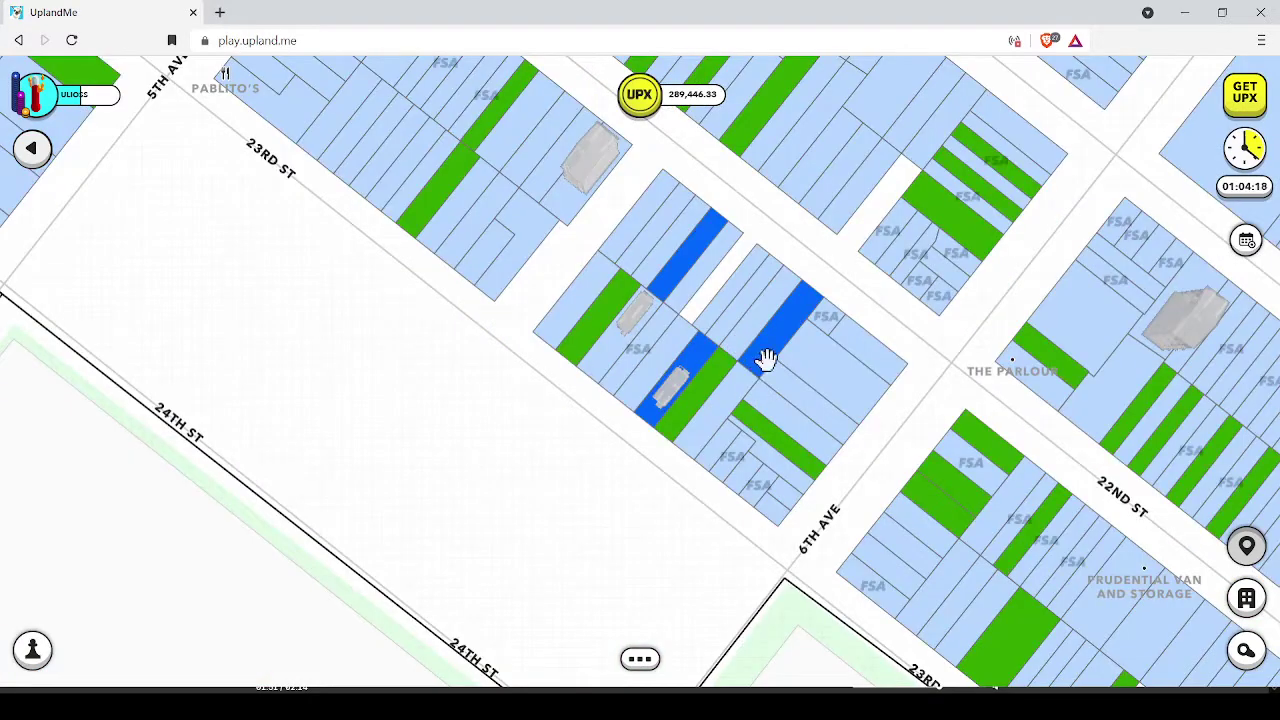
scroll(654, 431, "up", 2)
left_click(654, 431)
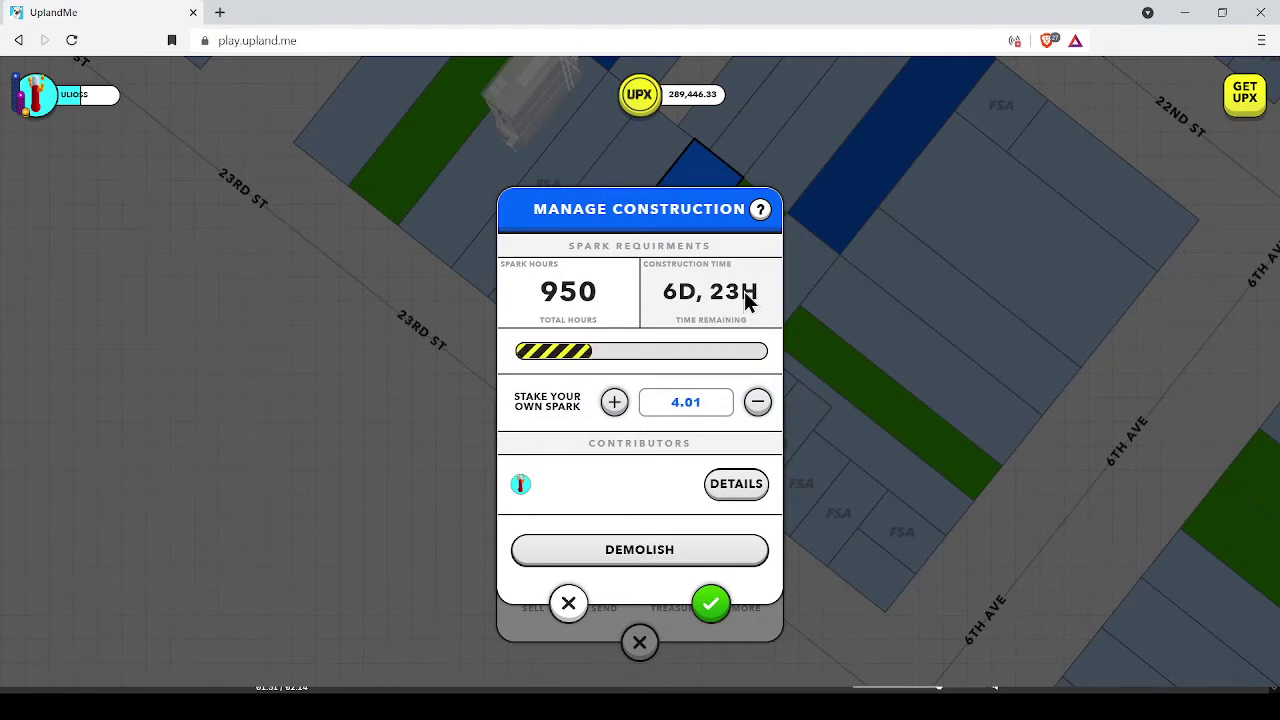
- Set the property's own staked Spark to 1.01 and confirm the construction update
left_click(760, 405)
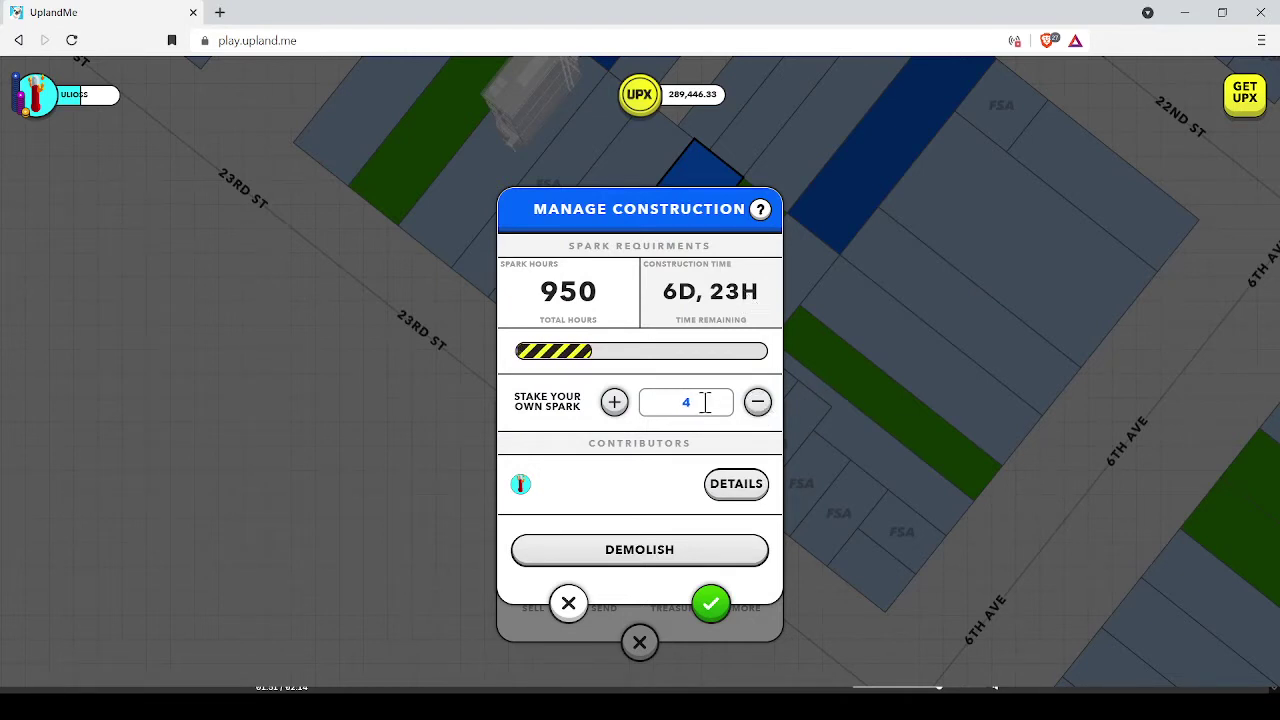
left_click(614, 402)
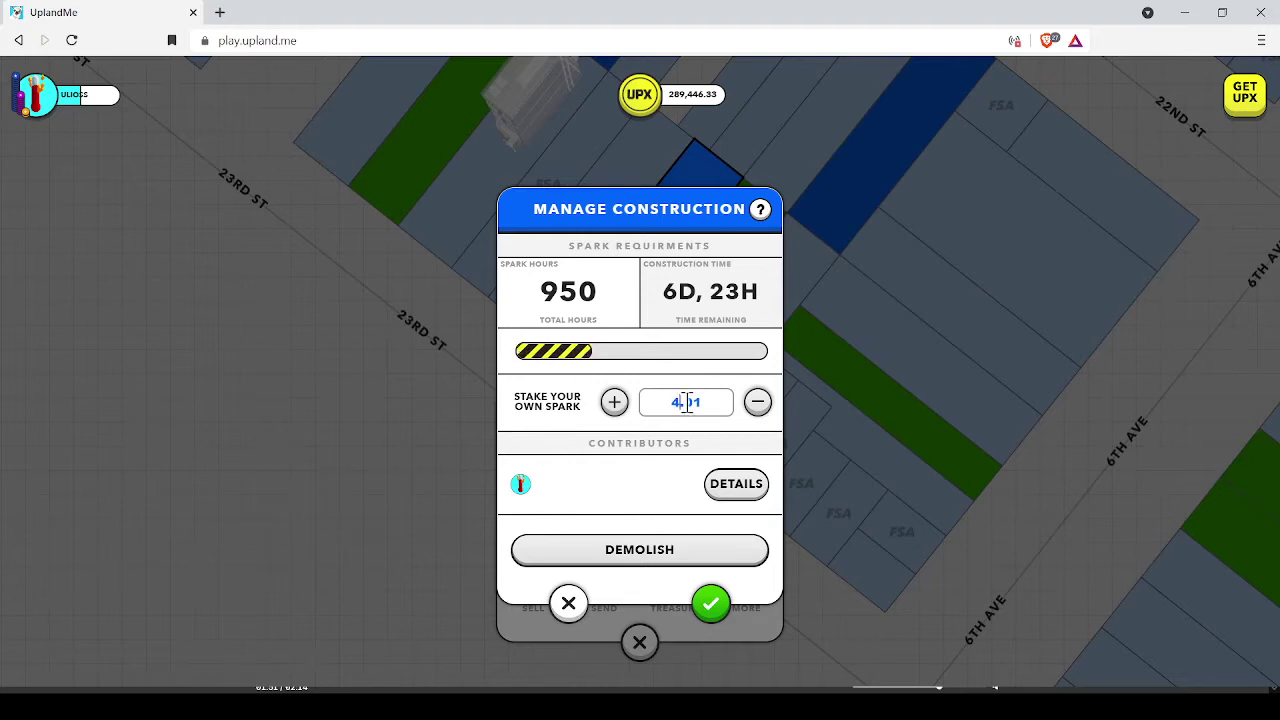
key("BackSpace")
type("1")
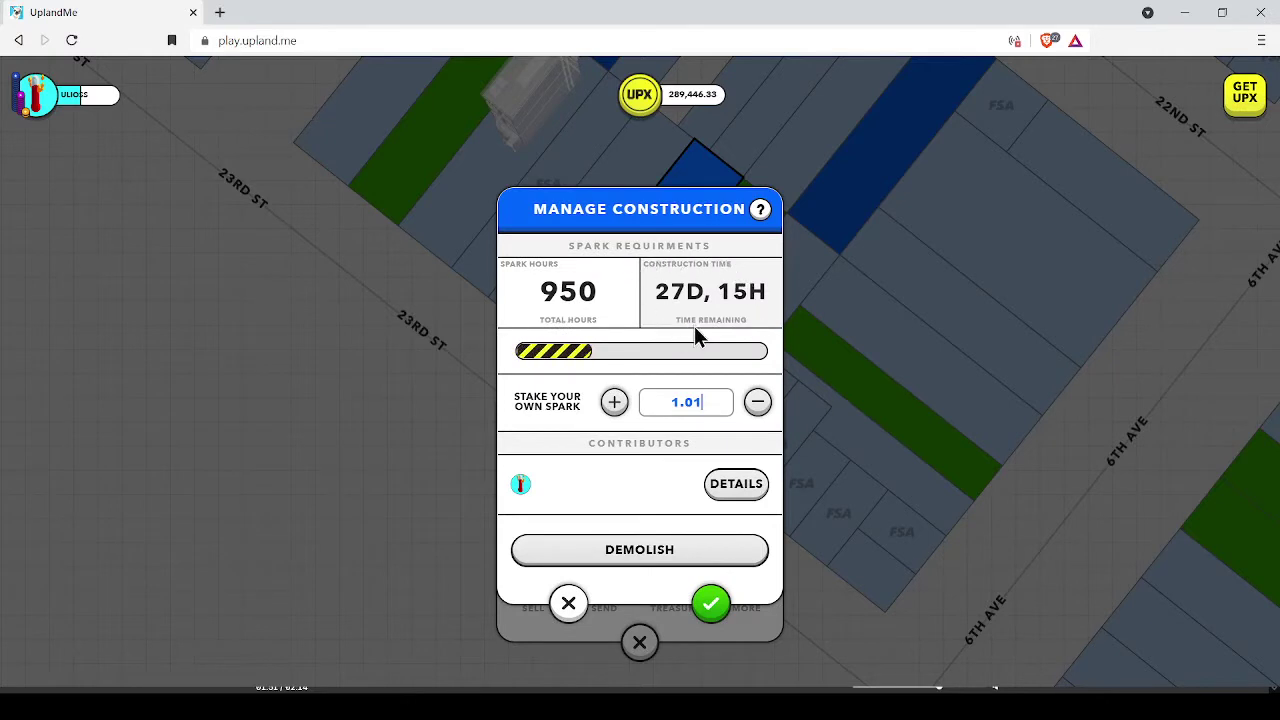
left_click(711, 607)
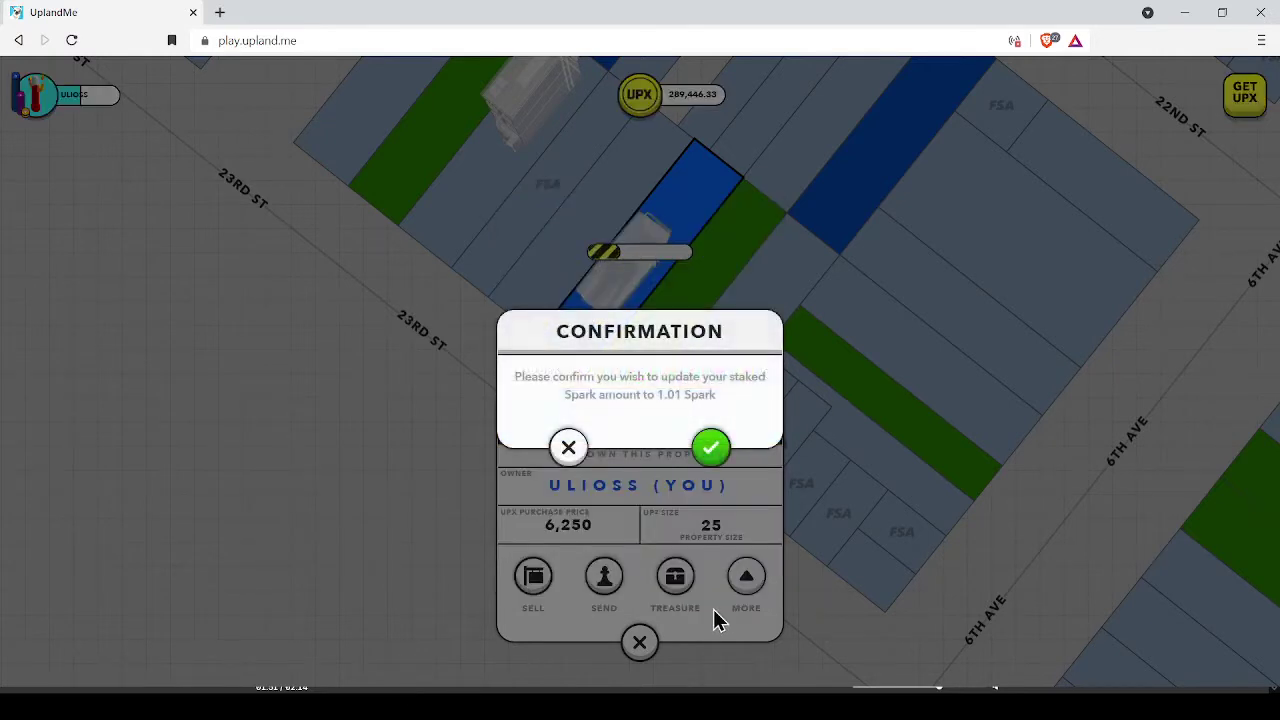
left_click(713, 450)
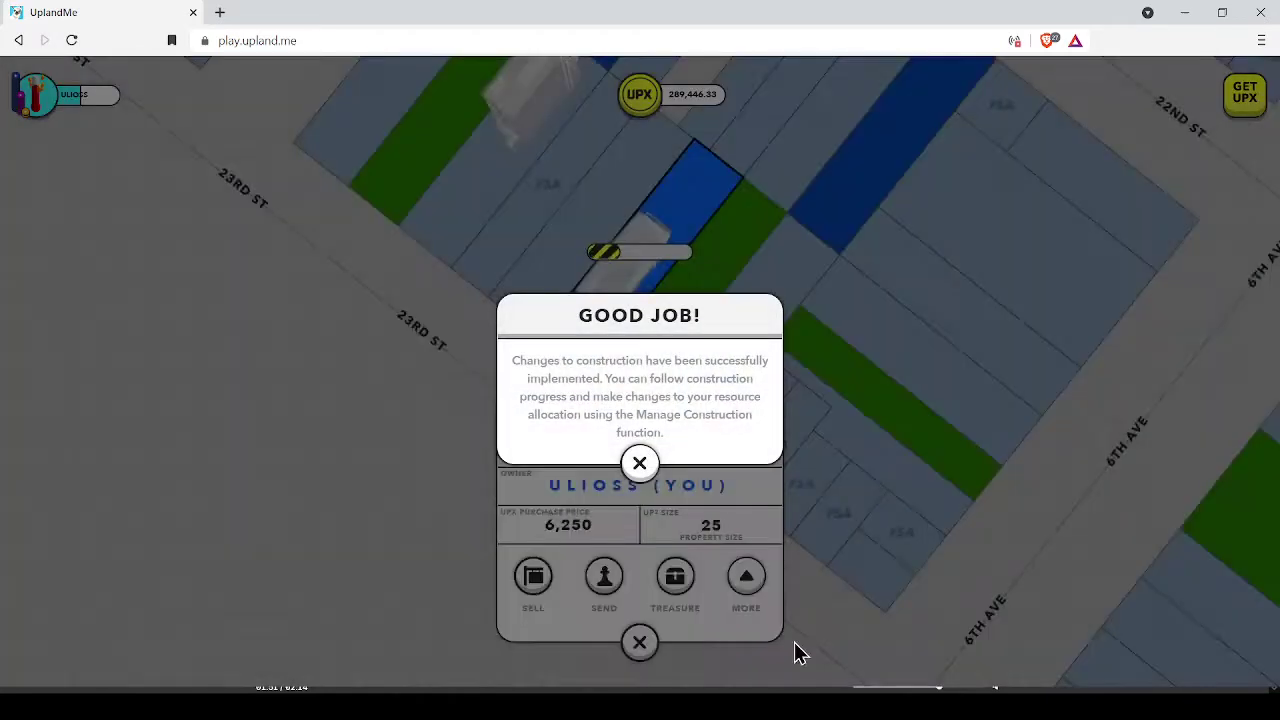
- Close the 23rd St property, open the owned empty property on 22nd St and choose the second Small Town House to build
left_click(797, 651)
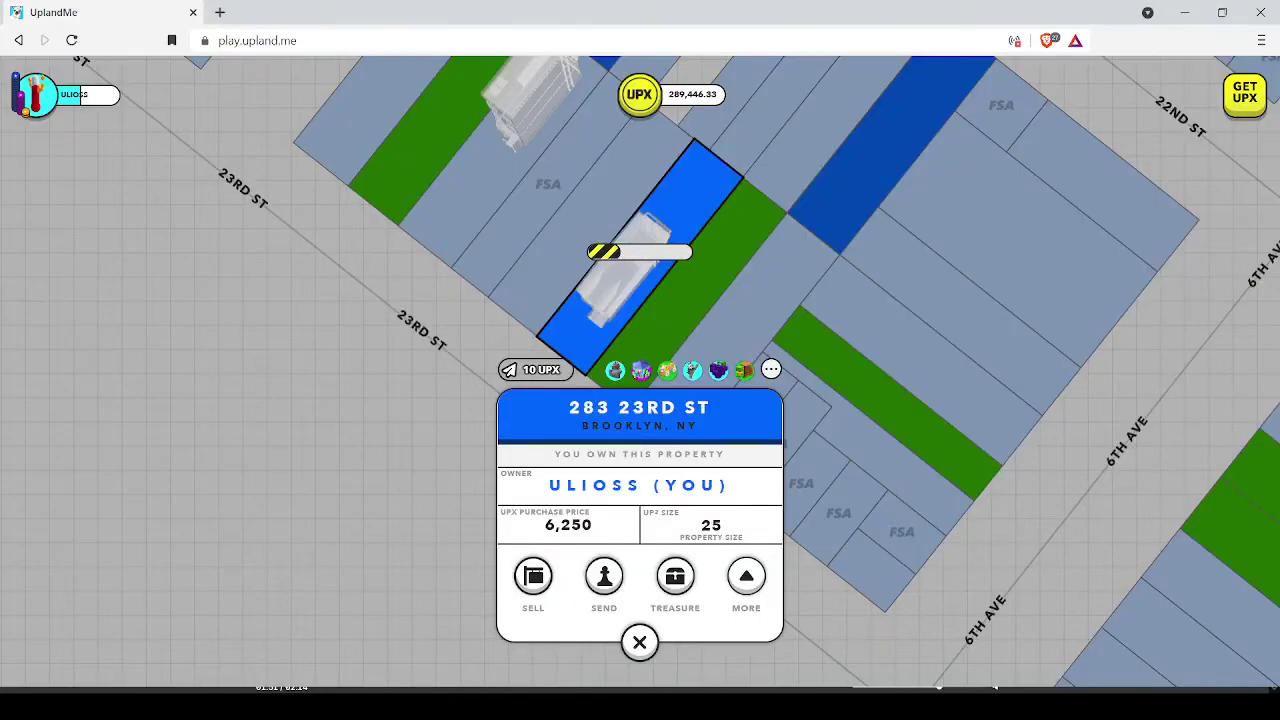
left_click(639, 643)
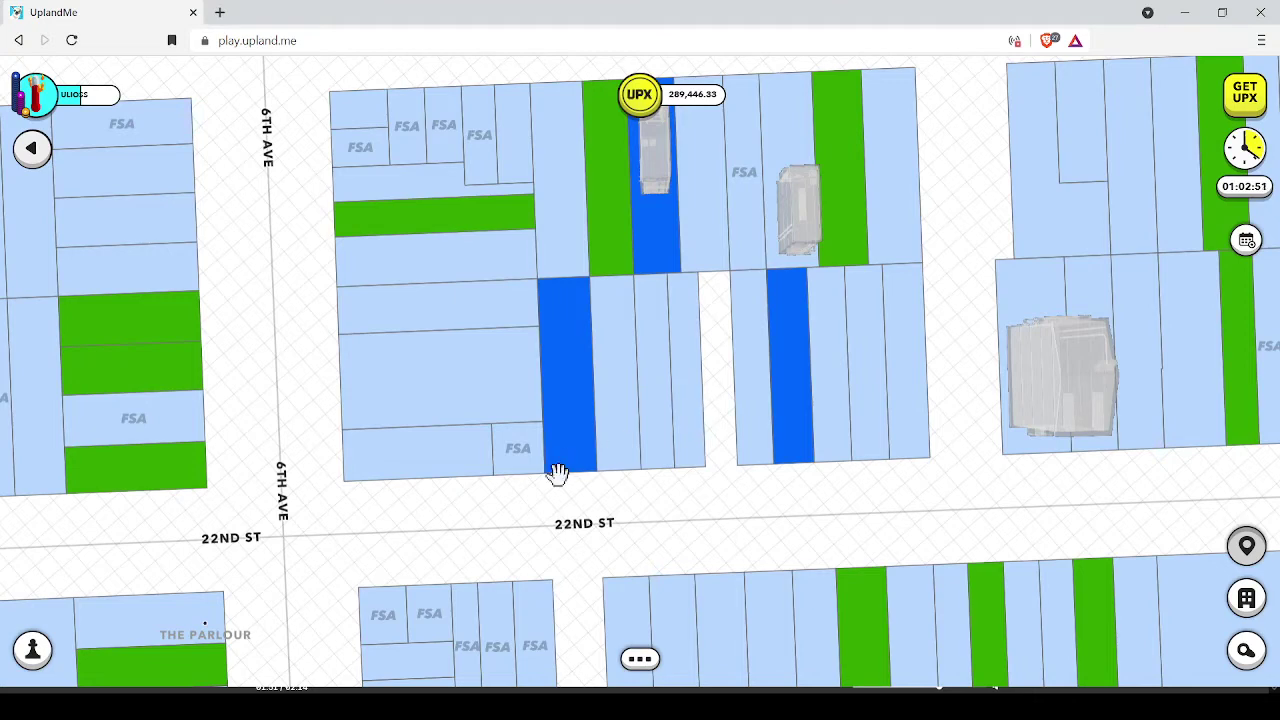
scroll(576, 425, "up", 3)
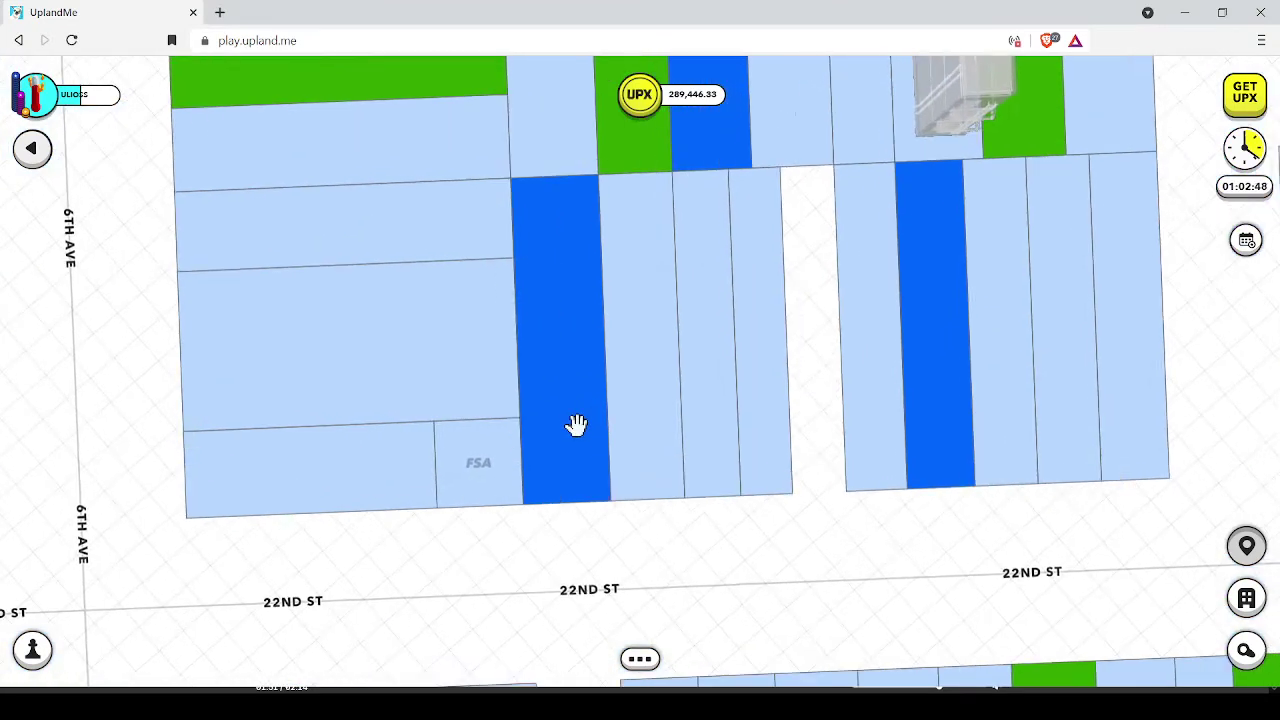
left_click(573, 392)
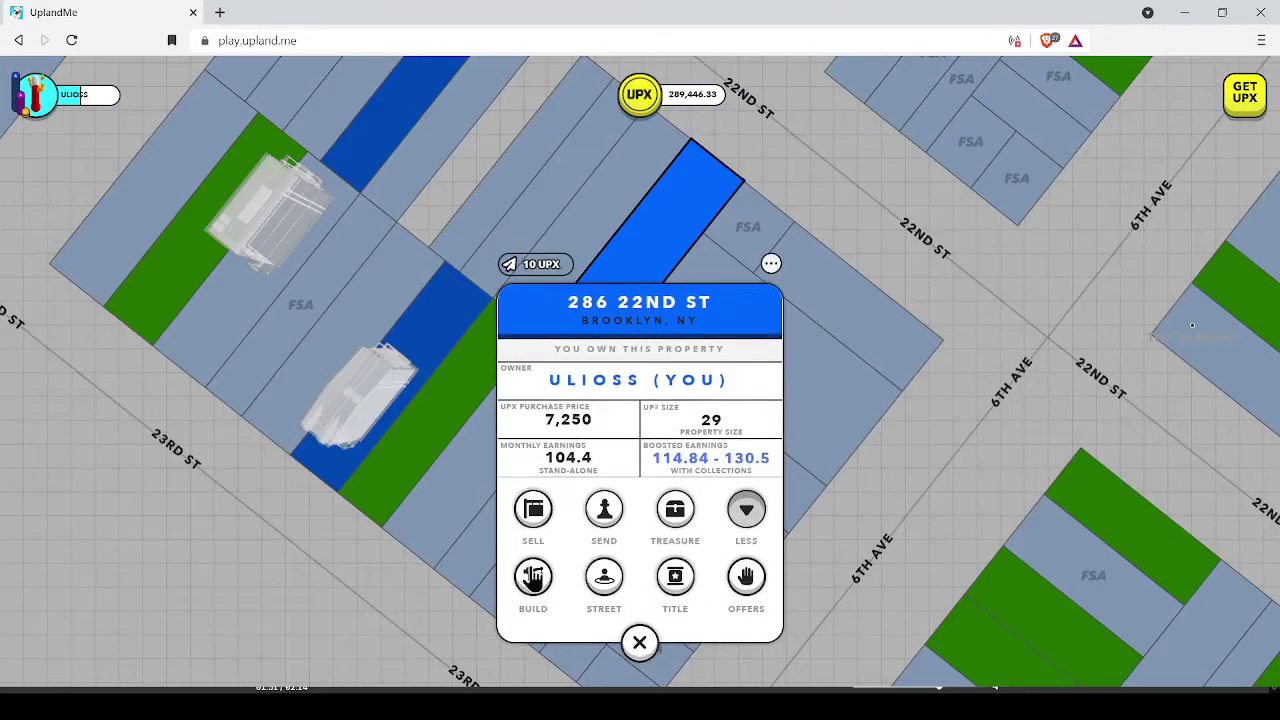
left_click(533, 580)
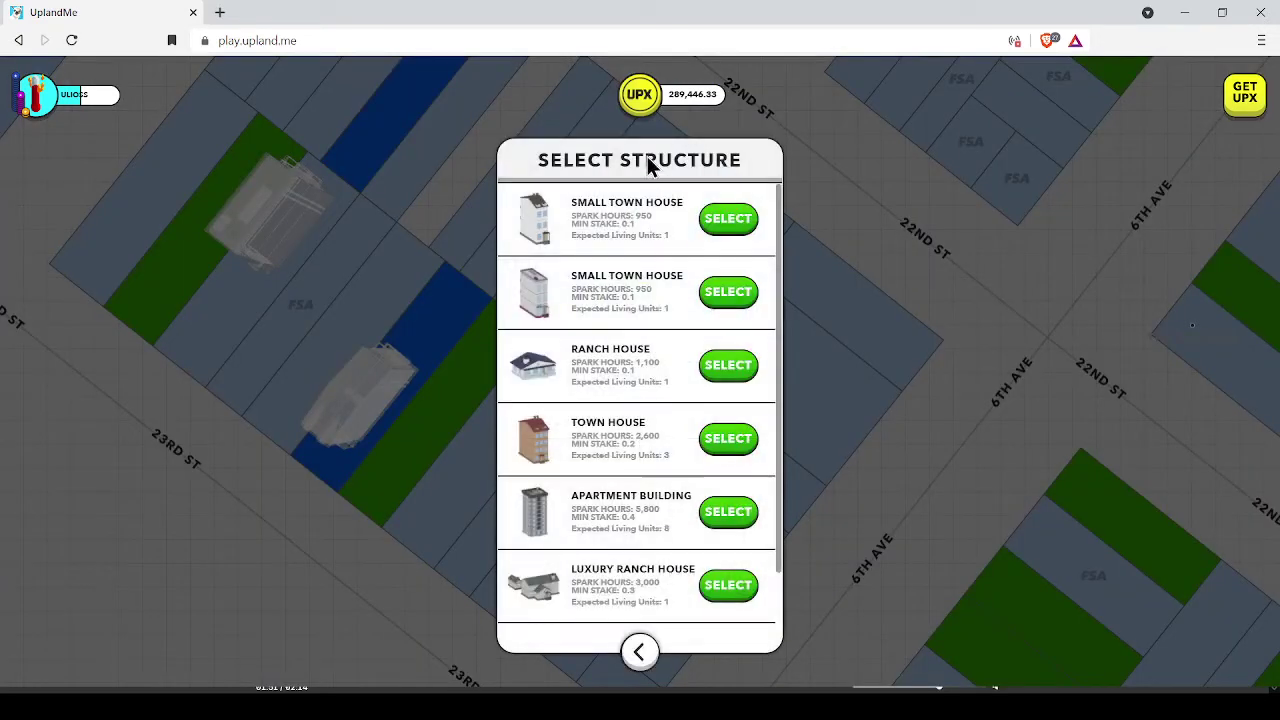
left_click(729, 294)
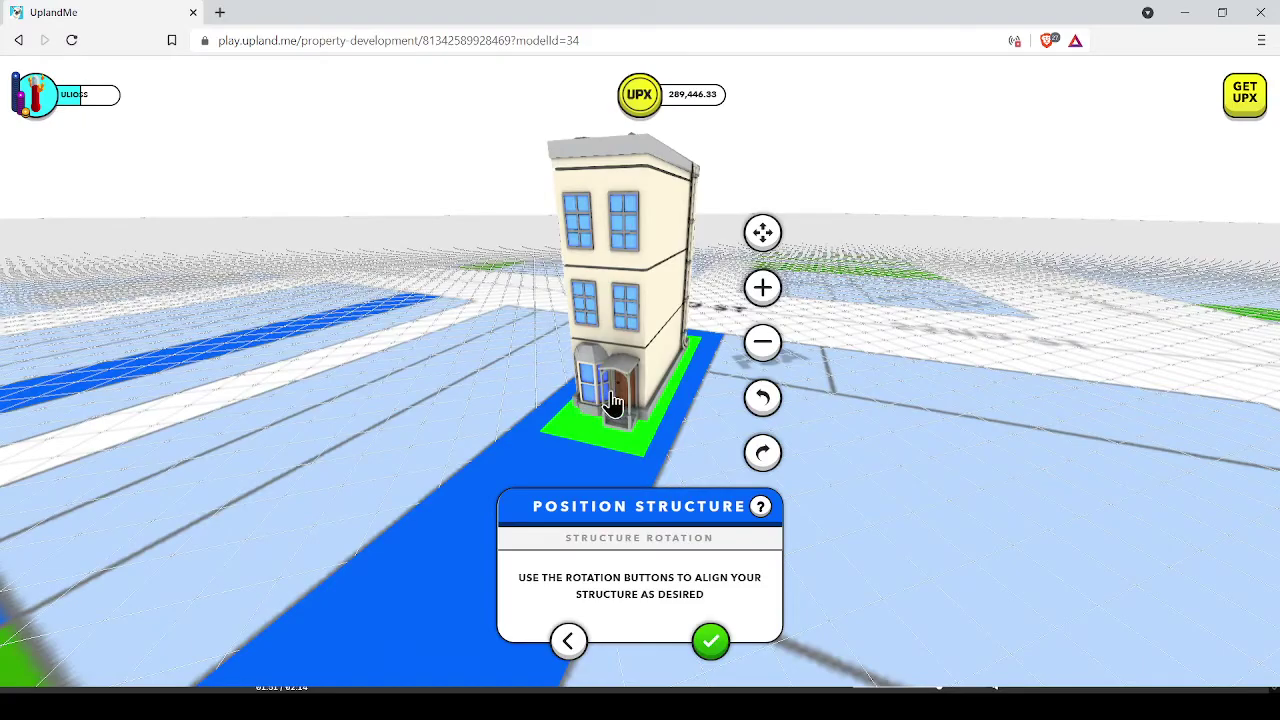
- Inspect the Small Town House from several angles, nudge it up and back down on the lot, and accept its position
left_click_drag(697, 387, 437, 475)
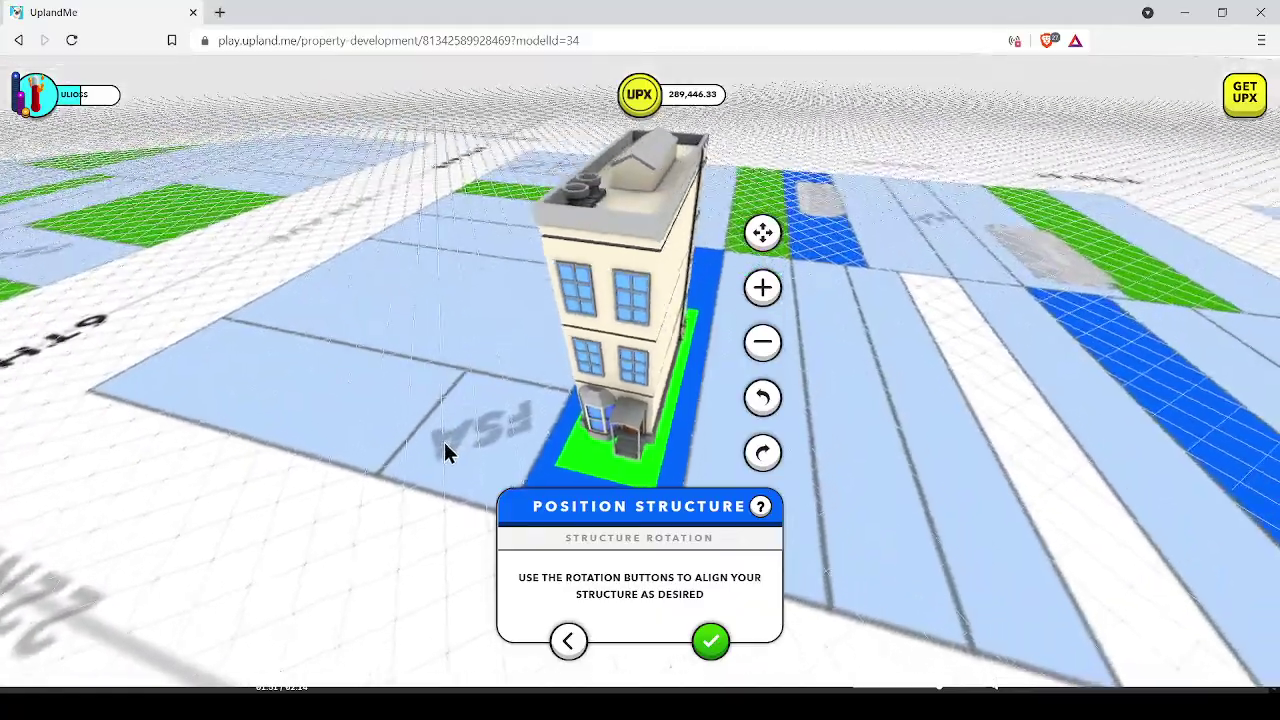
left_click_drag(444, 442, 597, 442)
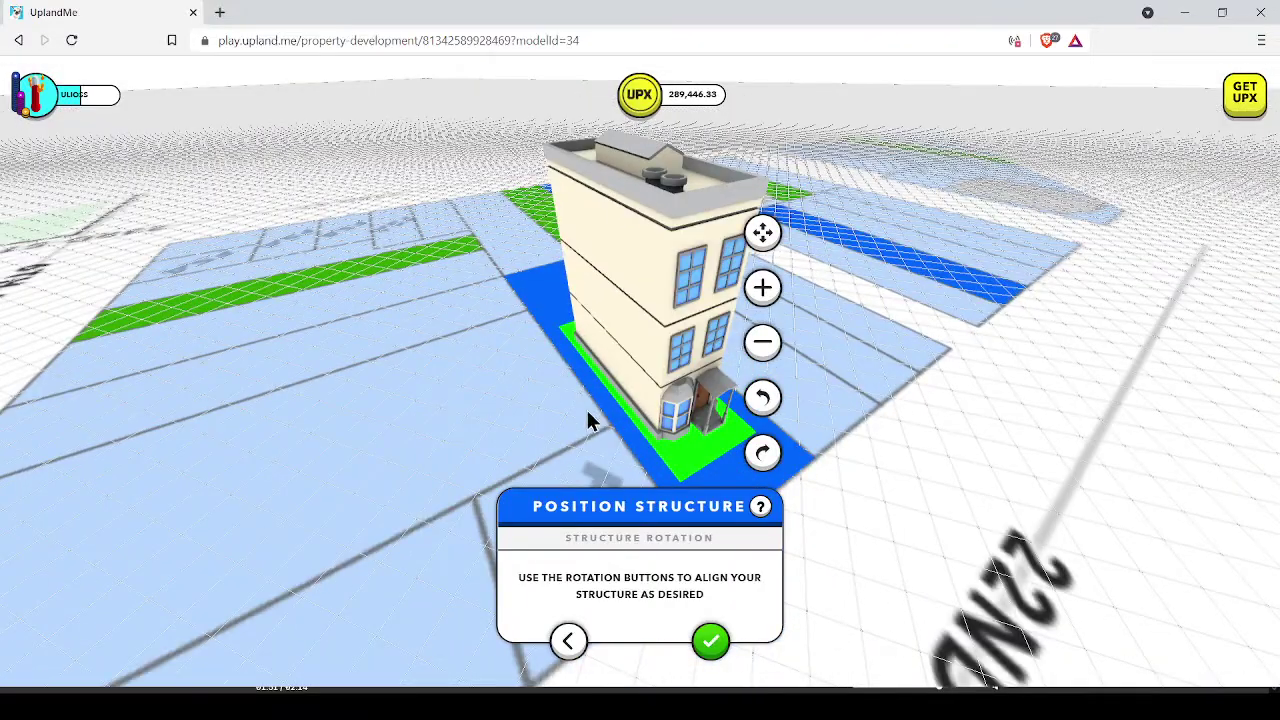
mouse_move(573, 437)
left_mouse_down()
mouse_move(528, 403)
mouse_move(580, 463)
mouse_move(543, 426)
mouse_move(548, 435)
left_mouse_up()
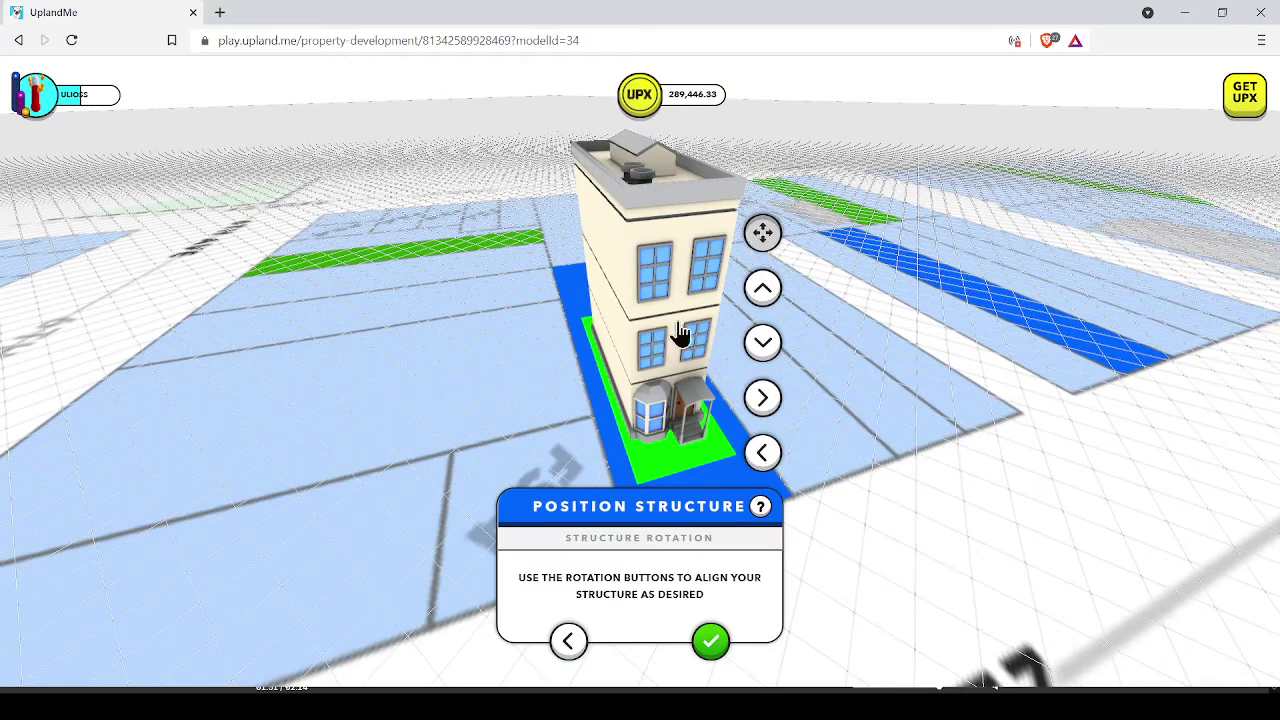
left_click(763, 291)
left_click(763, 345)
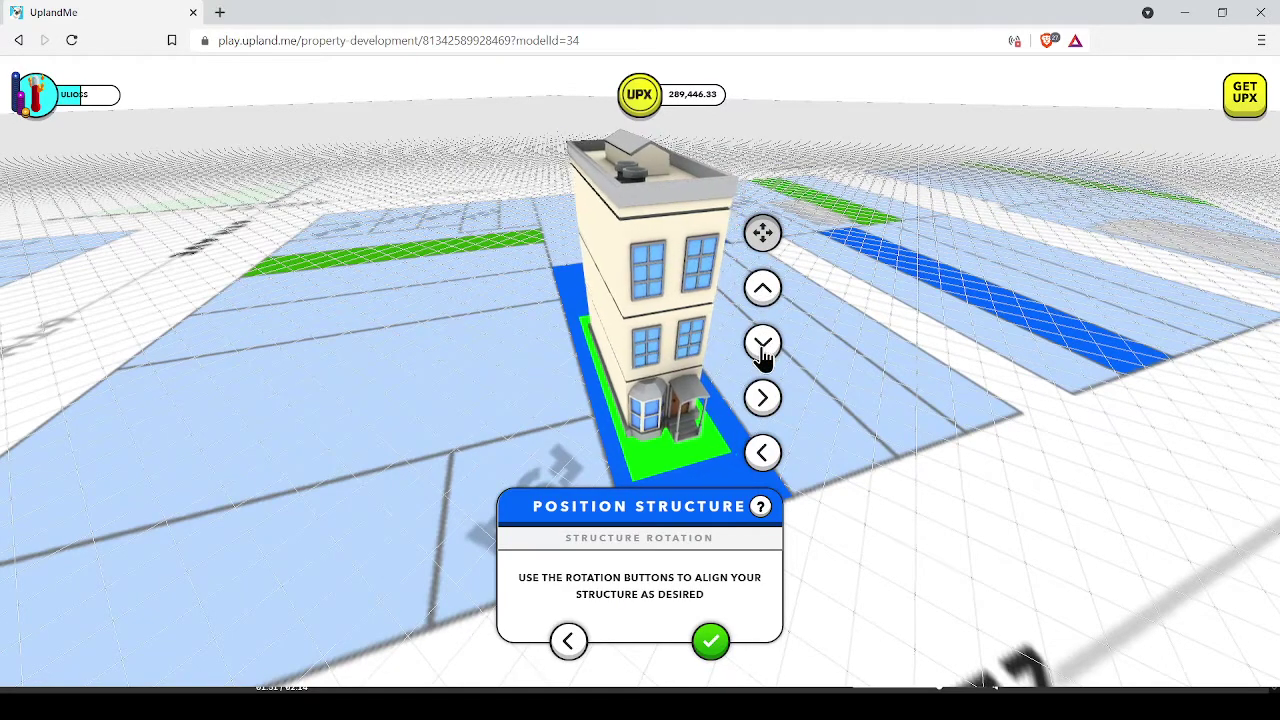
left_click_drag(521, 402, 588, 465)
left_click(710, 641)
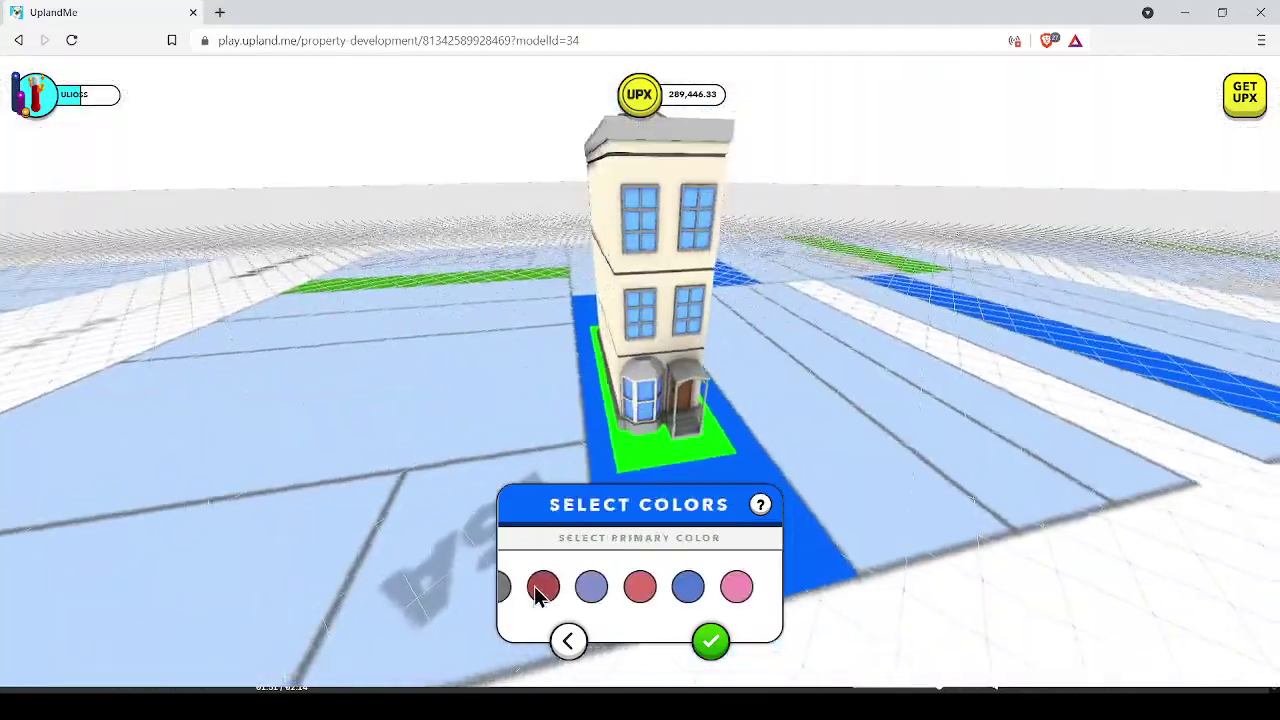
- Preview dark red, lavender and light red as the house's primary color, and accept blue
left_click(543, 586)
left_click(591, 586)
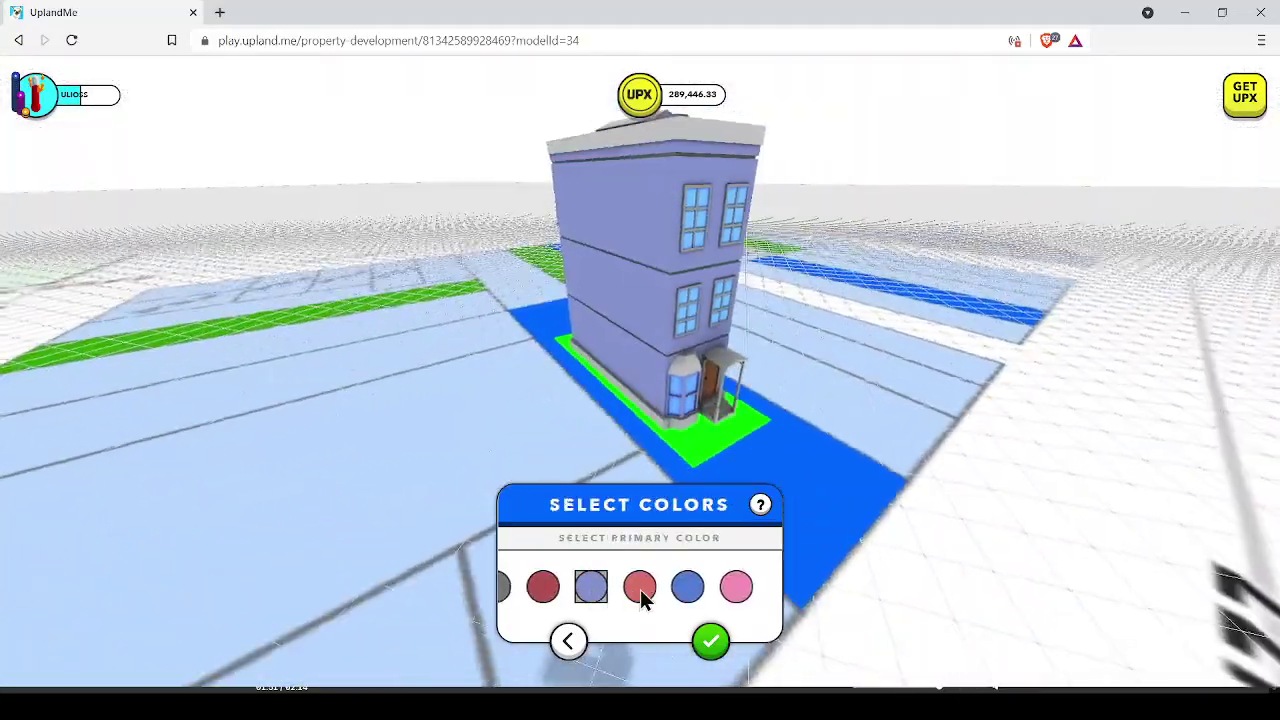
left_click(640, 588)
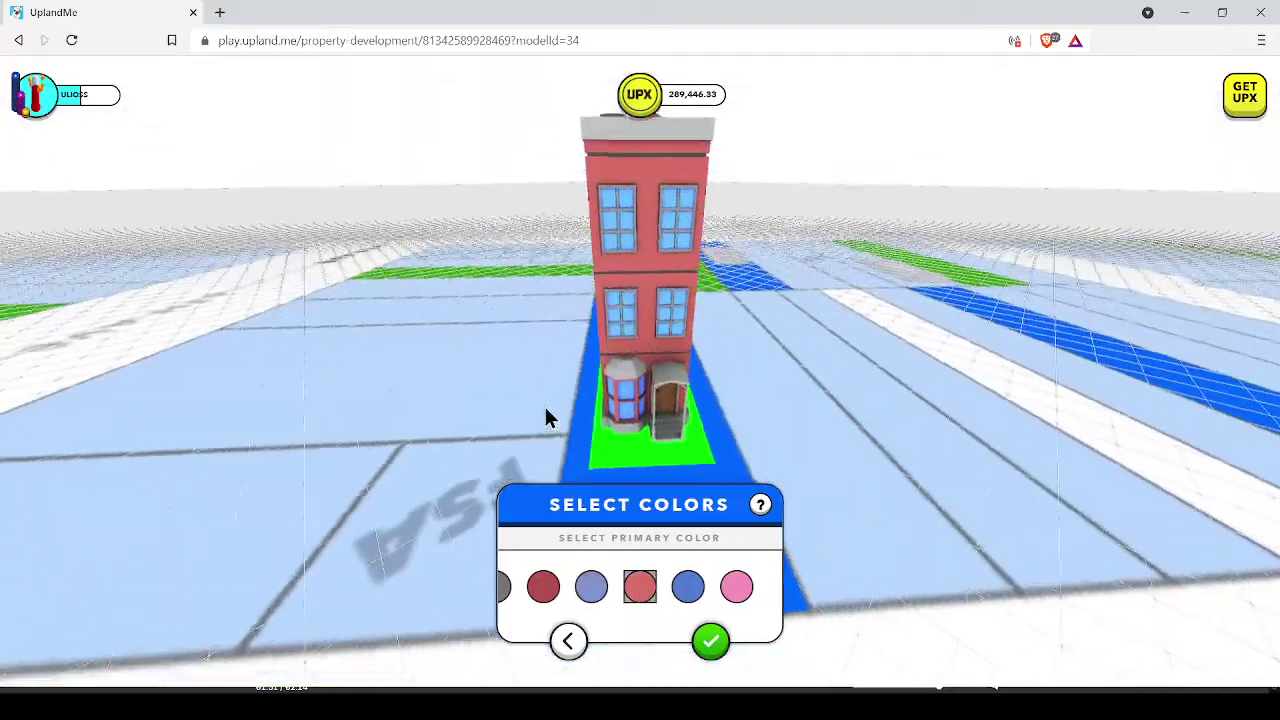
left_click(688, 586)
left_click(710, 641)
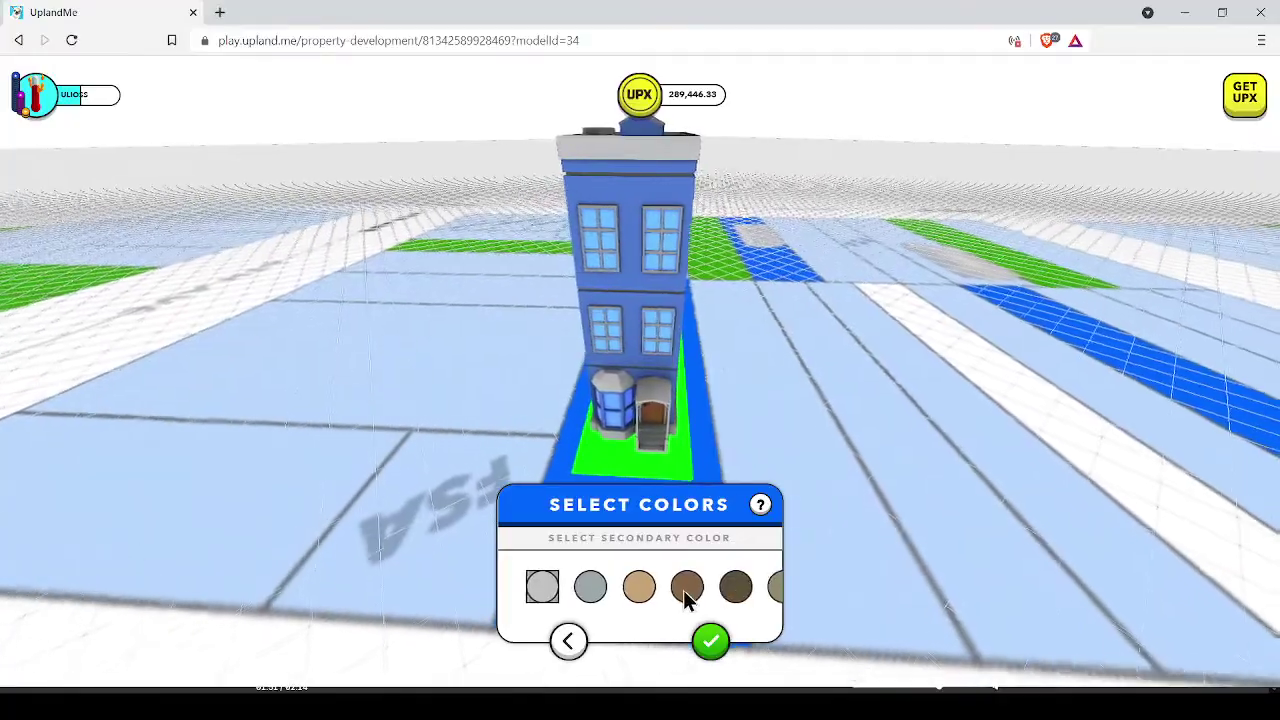
- Preview brown as the house's secondary color, and accept red
left_click(682, 586)
scroll(642, 588, "down", 3)
left_click(642, 588)
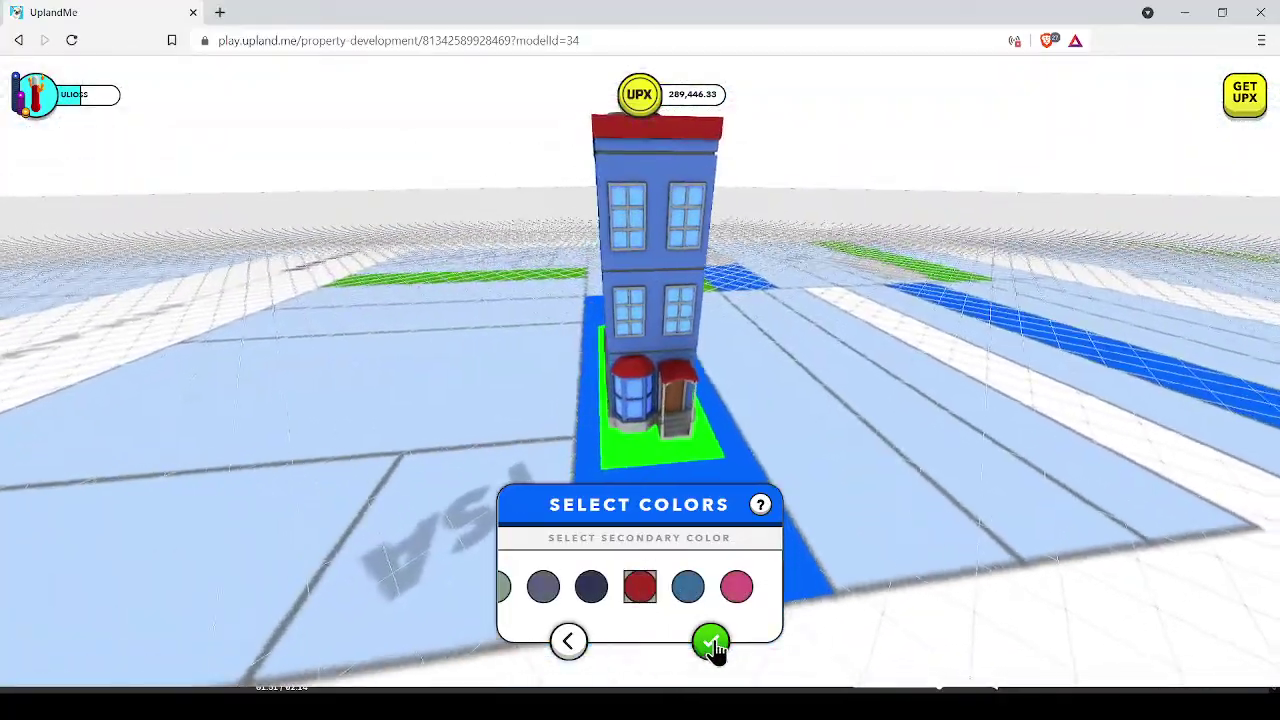
left_click(711, 641)
- Choose pink as the house's detail color and accept the color selection
scroll(694, 590, "down", 3)
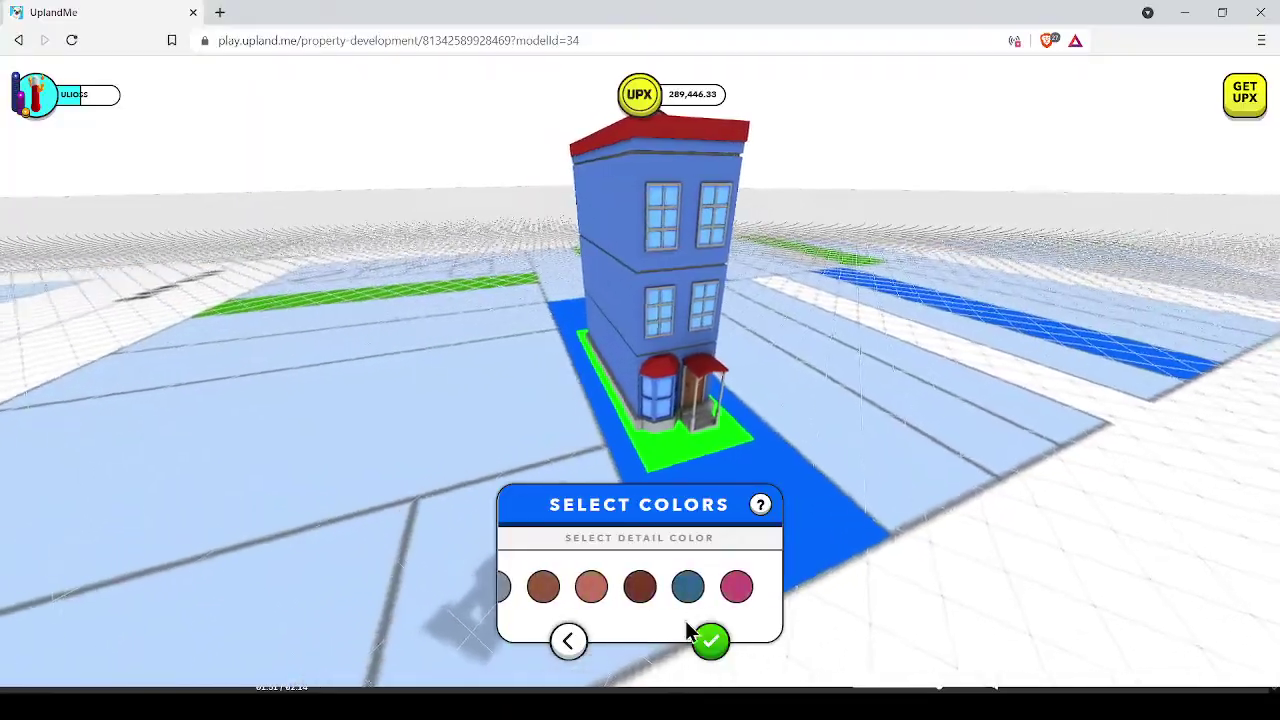
left_click(737, 592)
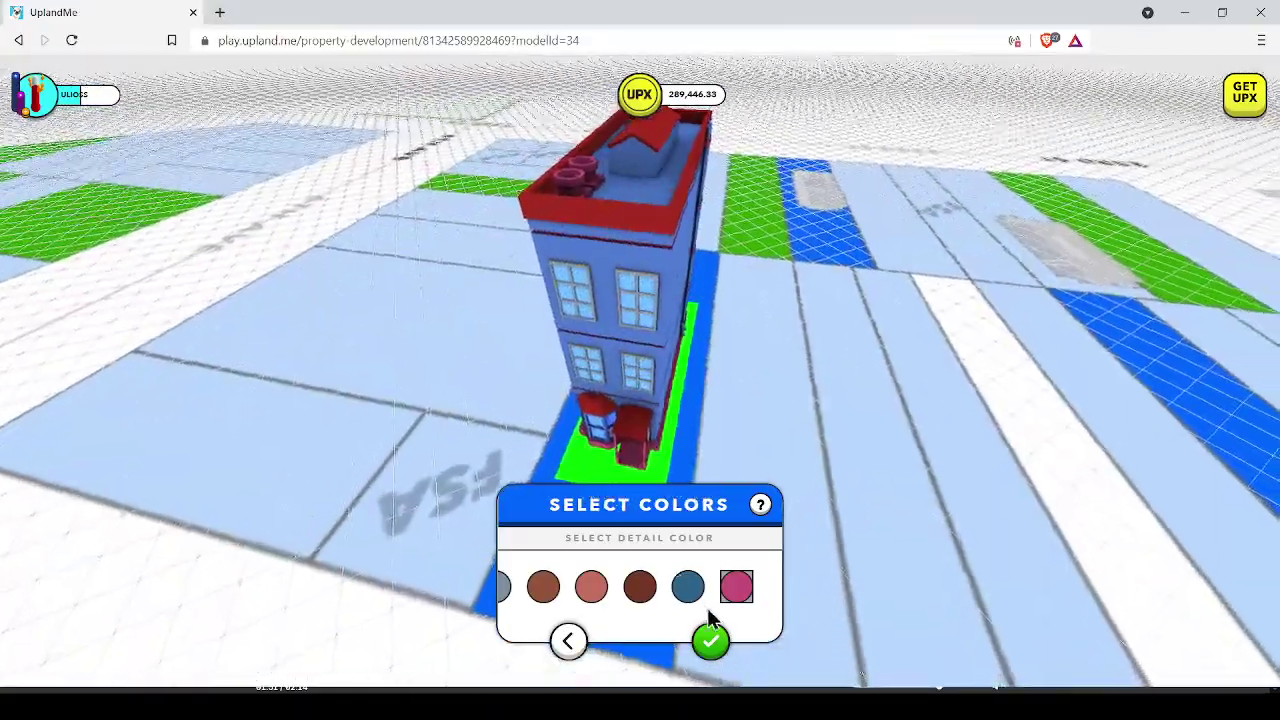
left_click(710, 640)
left_click(708, 642)
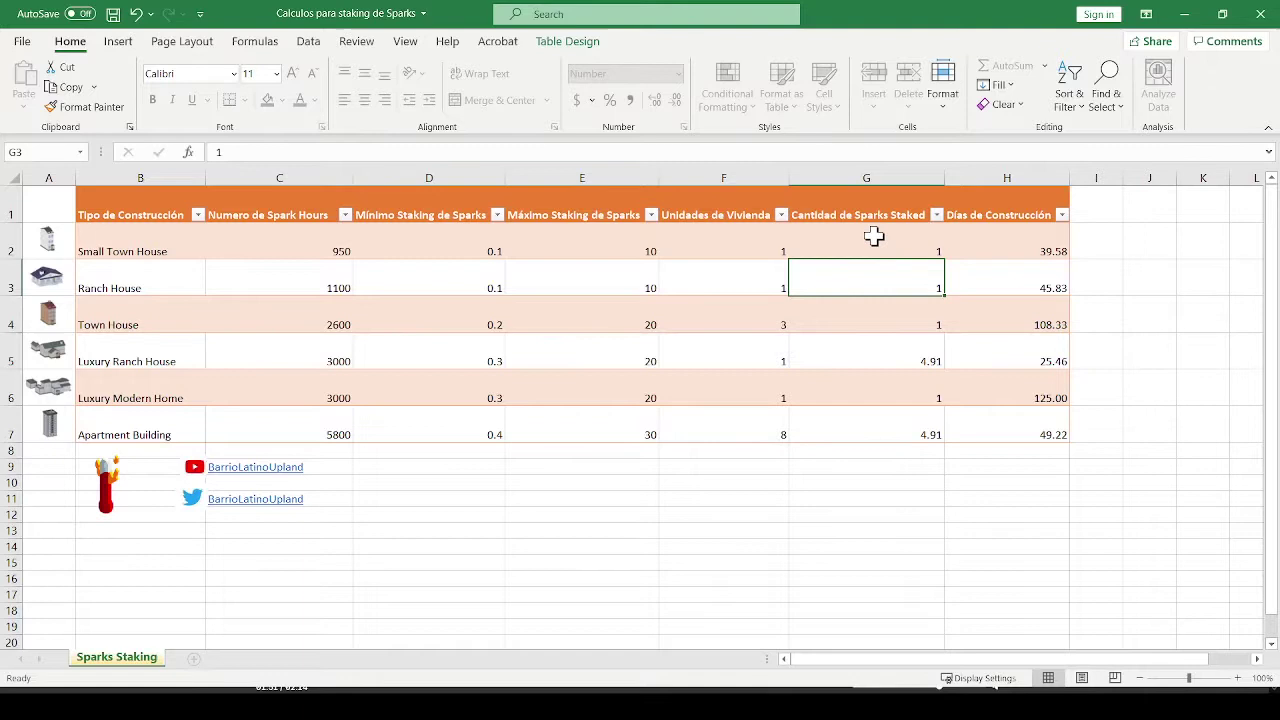
- Switch to the Excel calculator and set the Small Town House's Cantidad de Sparks Staked to 3 and finally to 2
left_click(874, 241)
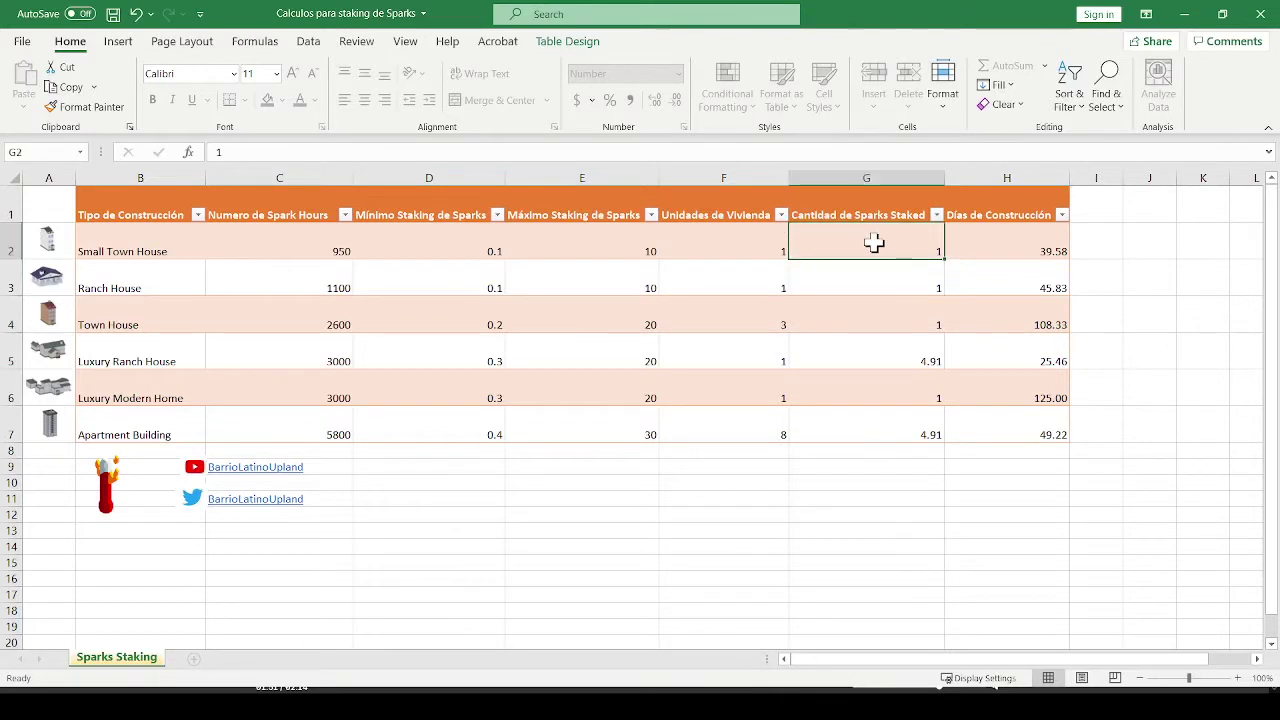
type("3")
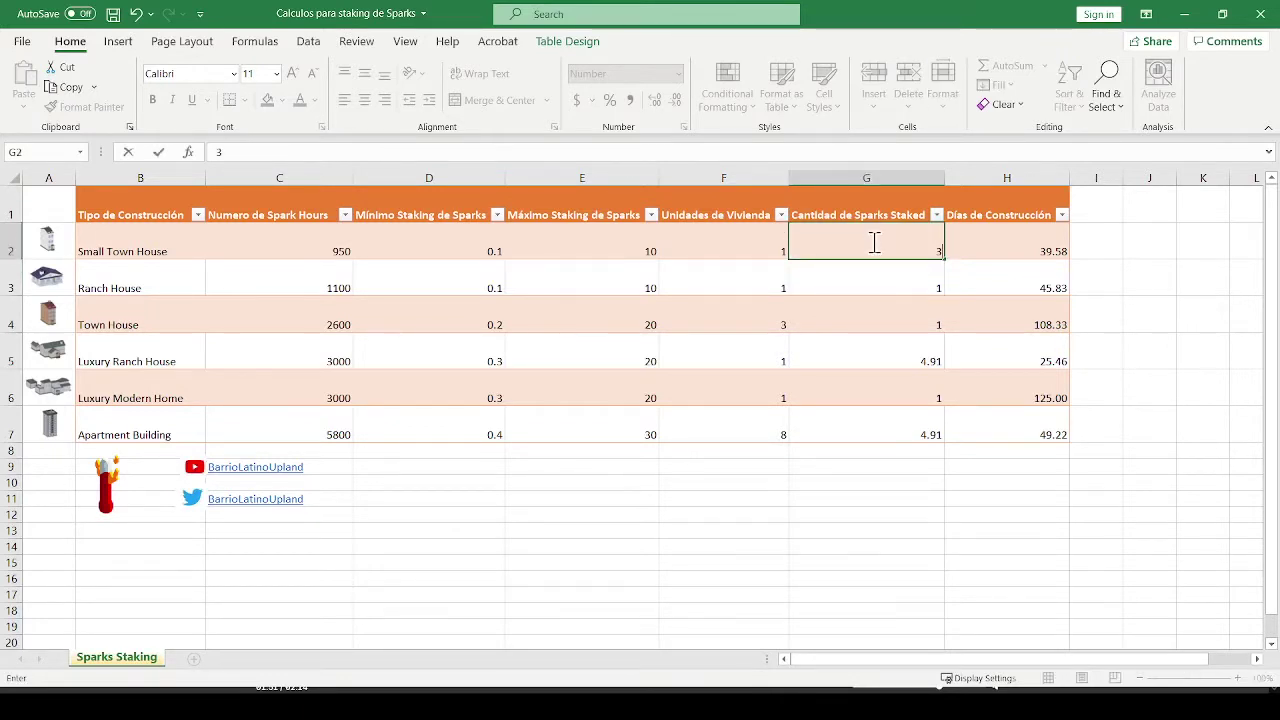
key("Return")
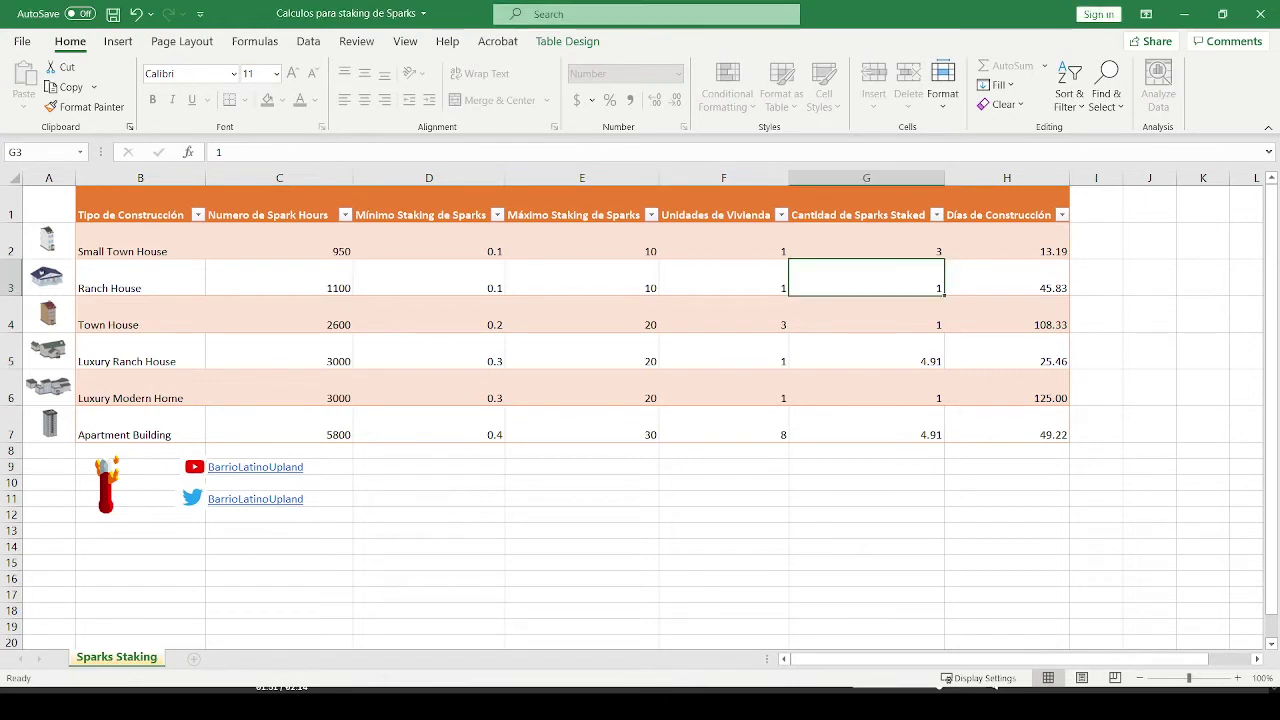
left_click(860, 248)
type("2")
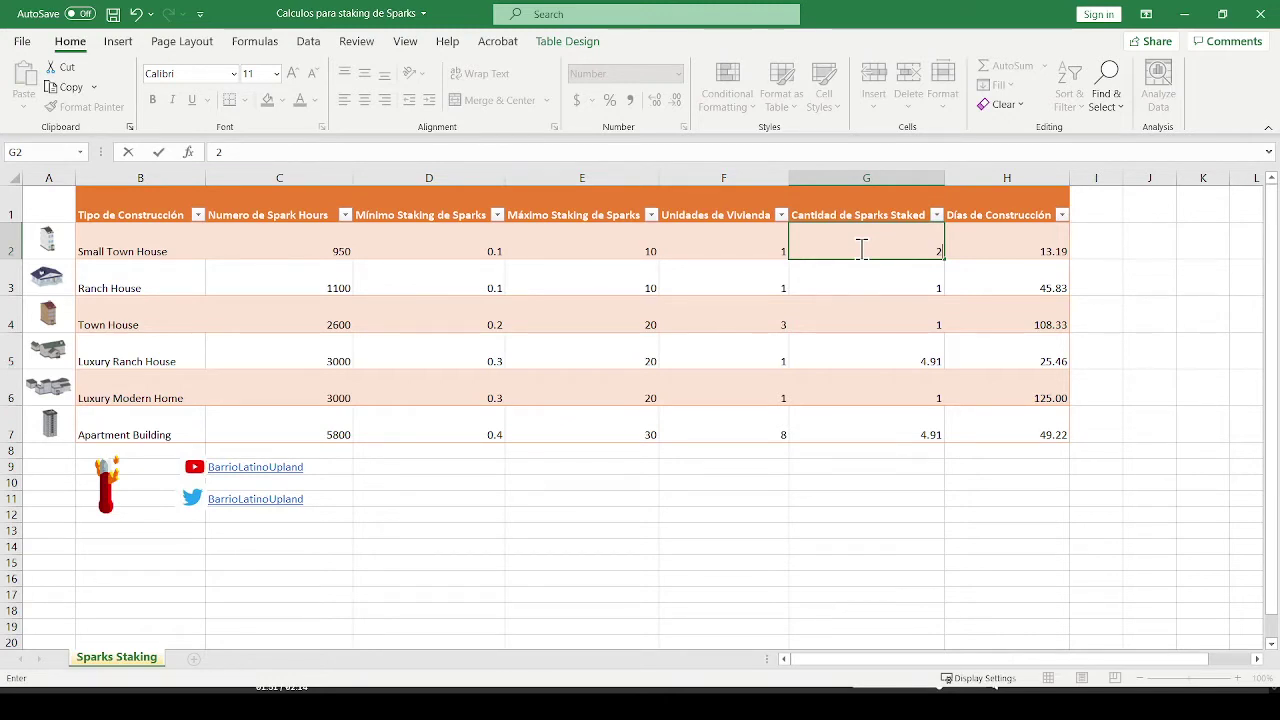
key("Return")
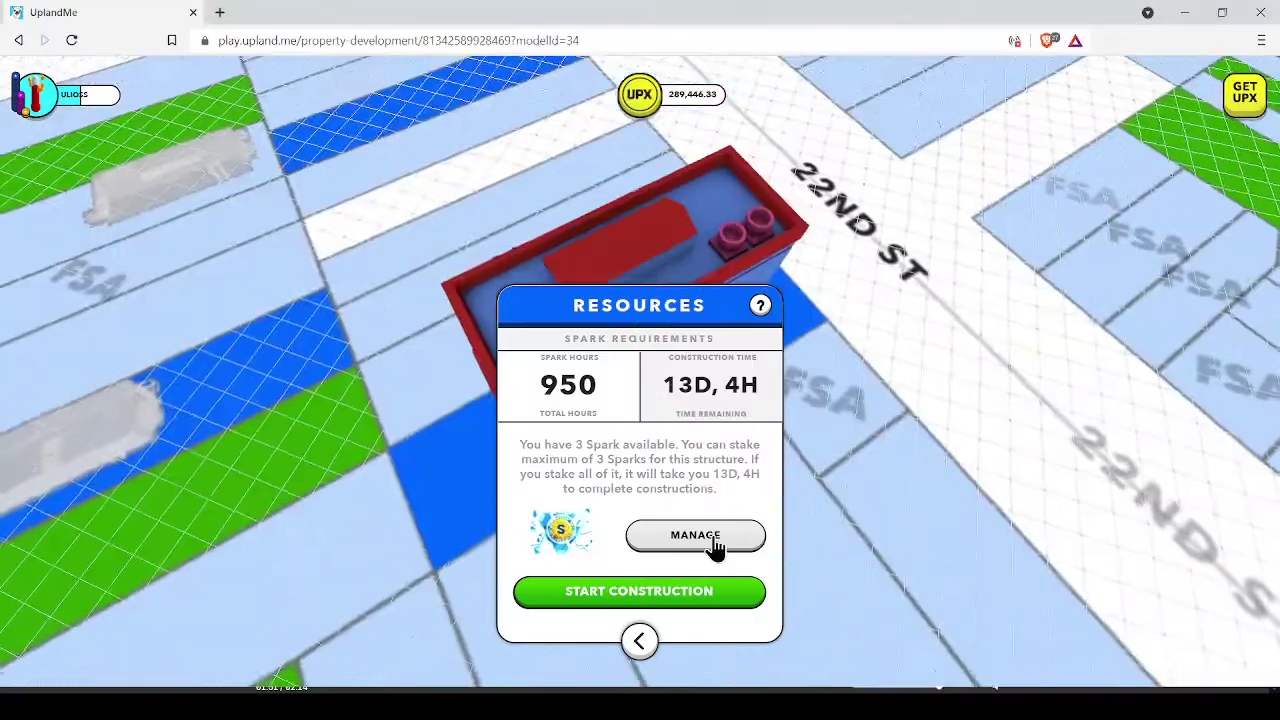
- Switch to Upland, try stakes of 2 and 1 Spark for the new Small Town House, and set the own stake to 0.1
left_click(748, 538)
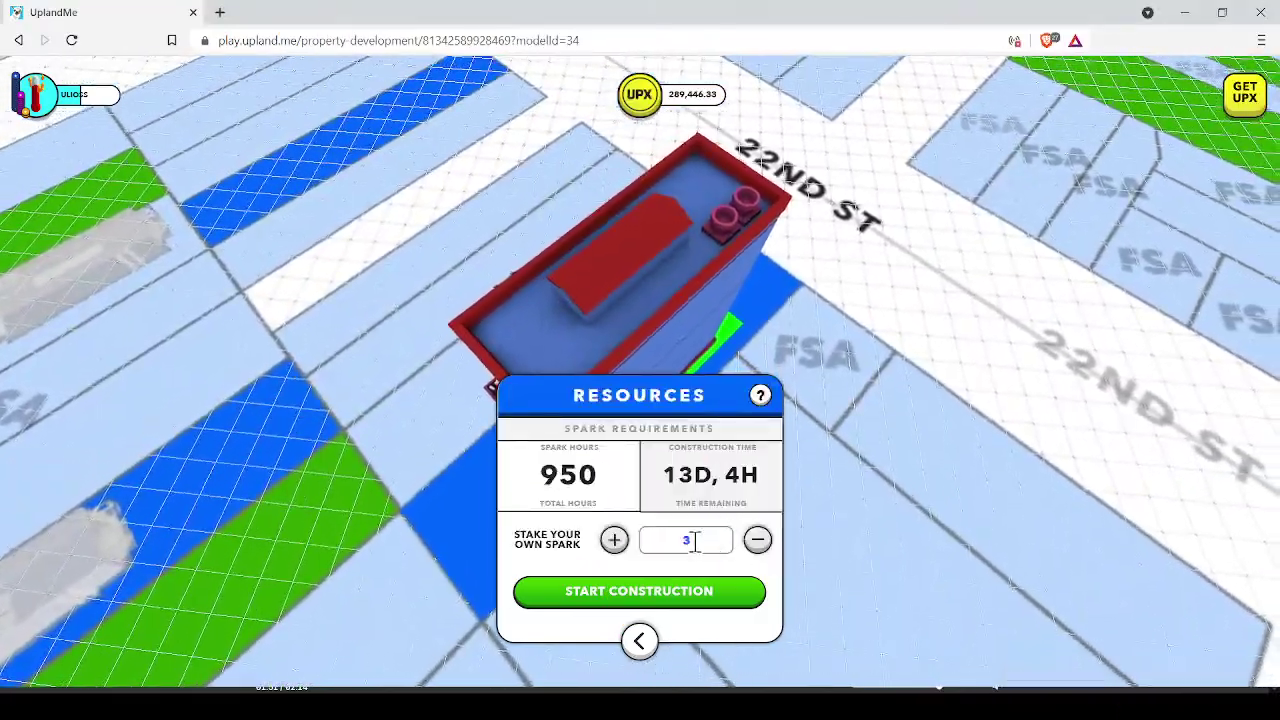
double_click(688, 540)
type("2")
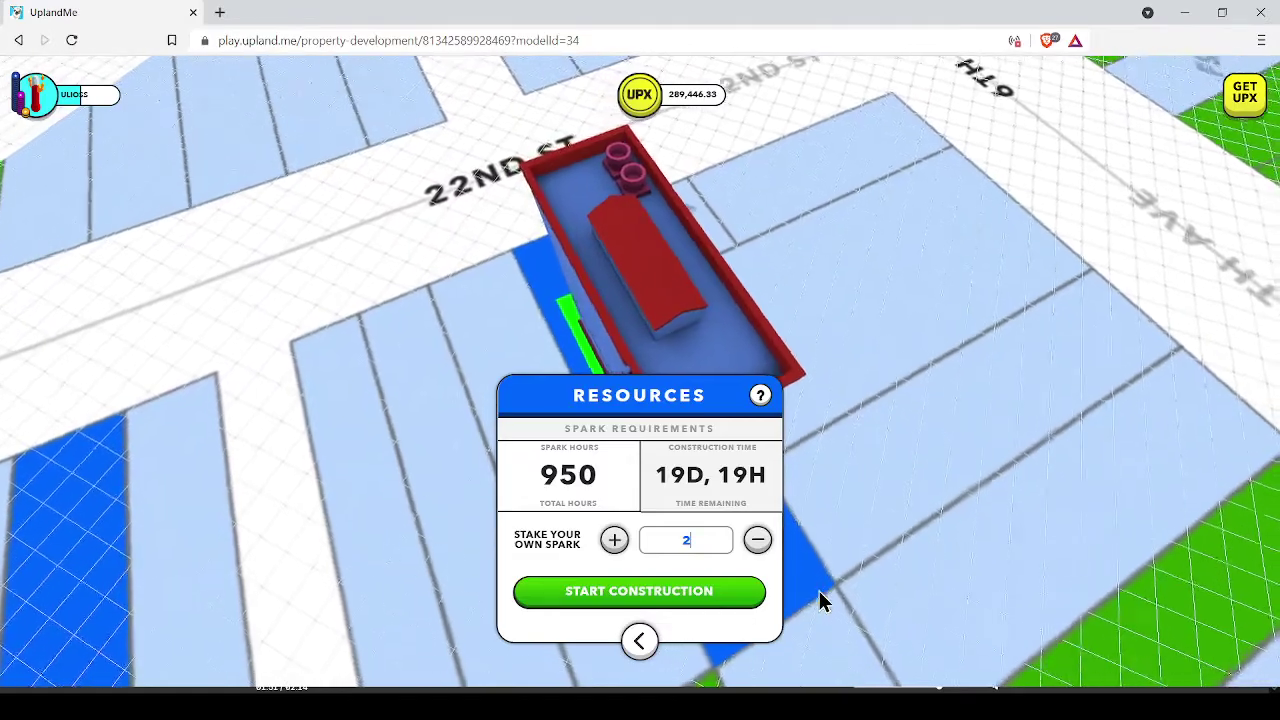
key("BackSpace")
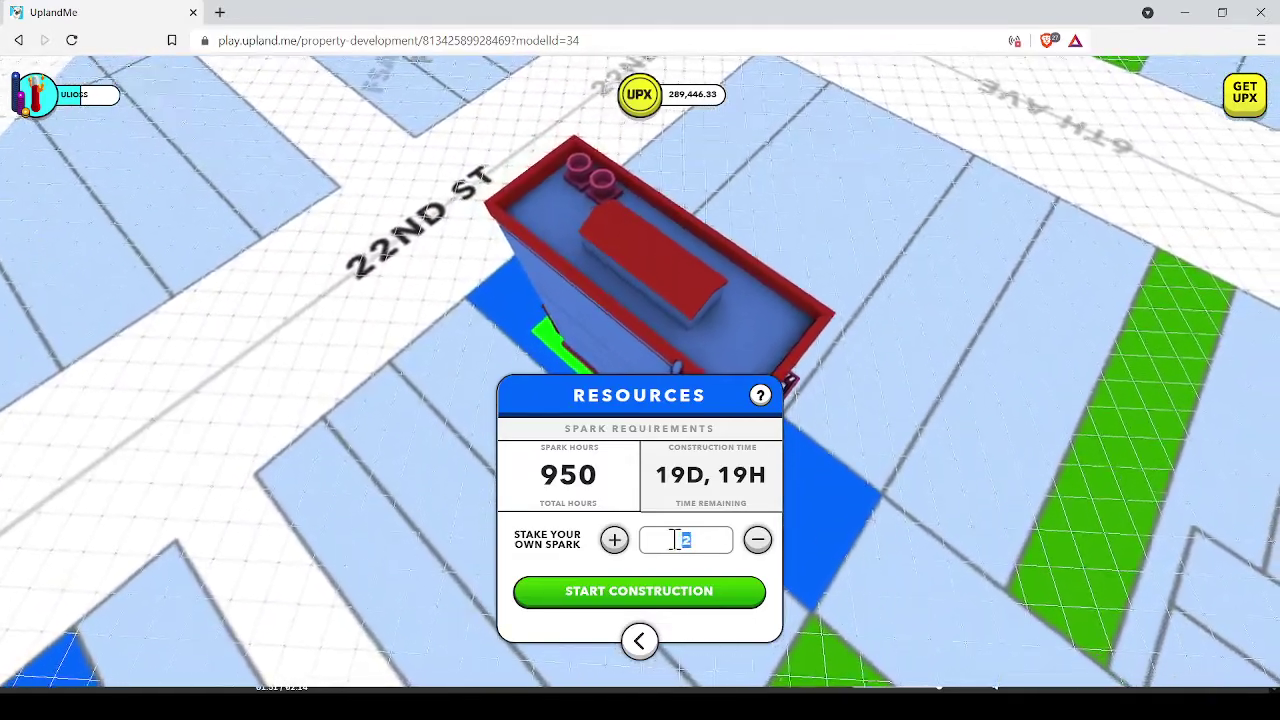
type("1")
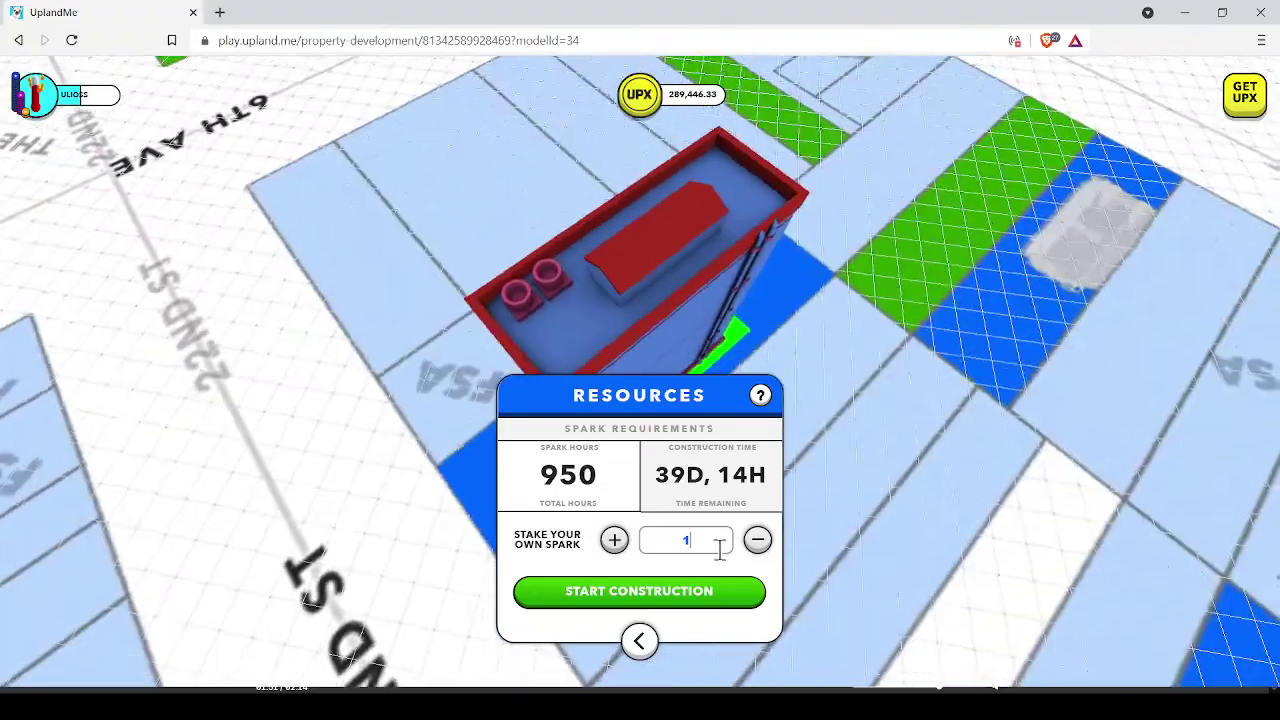
left_click(712, 545)
key("BackSpace")
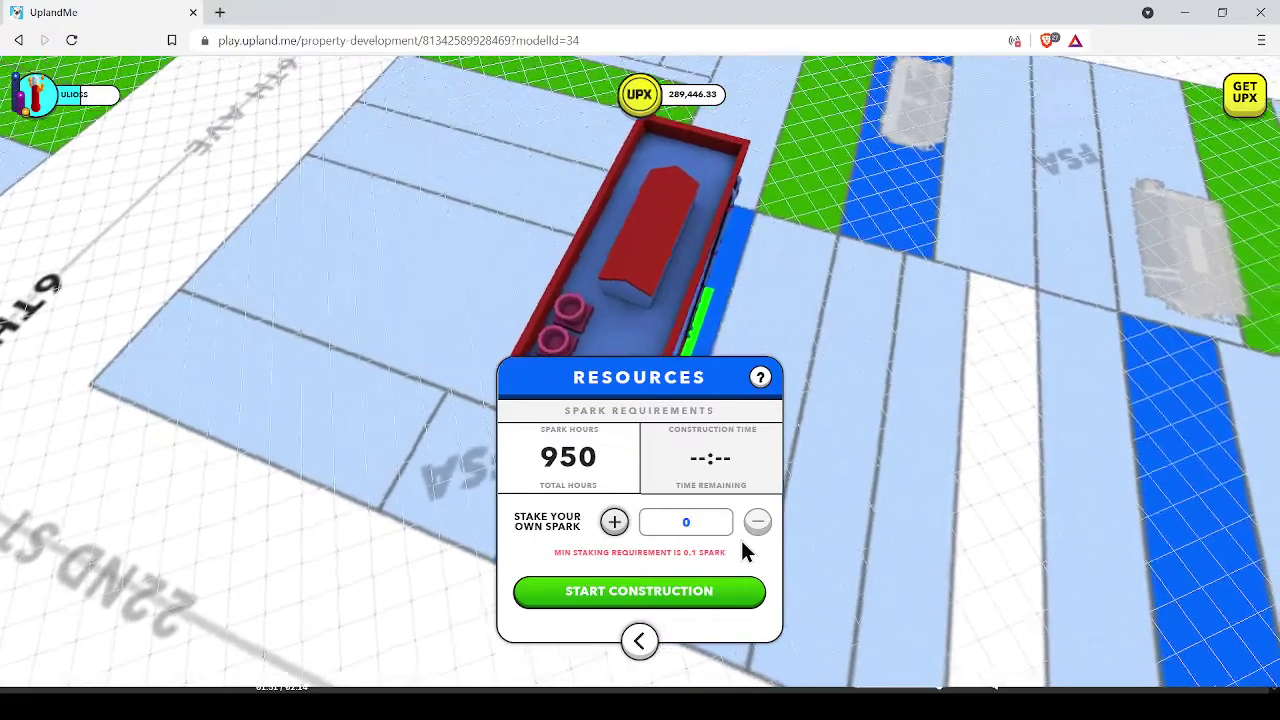
type(".1")
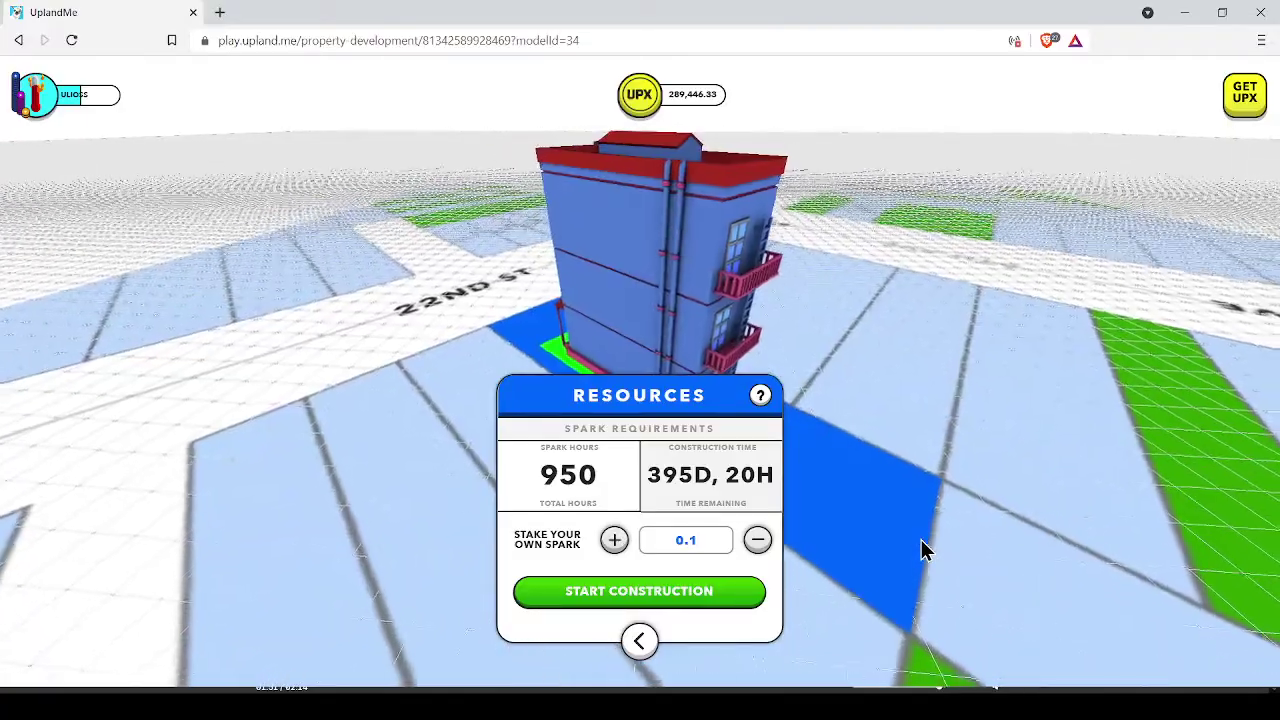
- Start construction on the 22nd St property, confirm the 0.1 Spark stake and dismiss the resulting messages
left_click(639, 591)
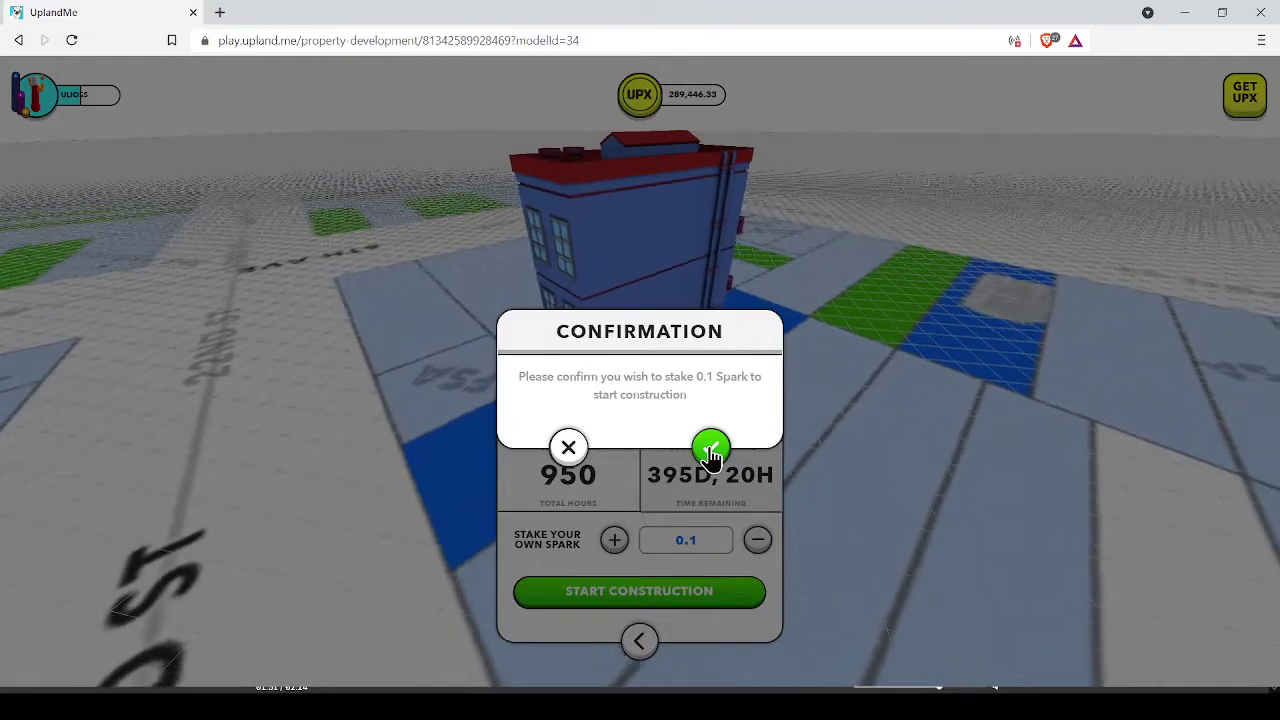
left_click(711, 450)
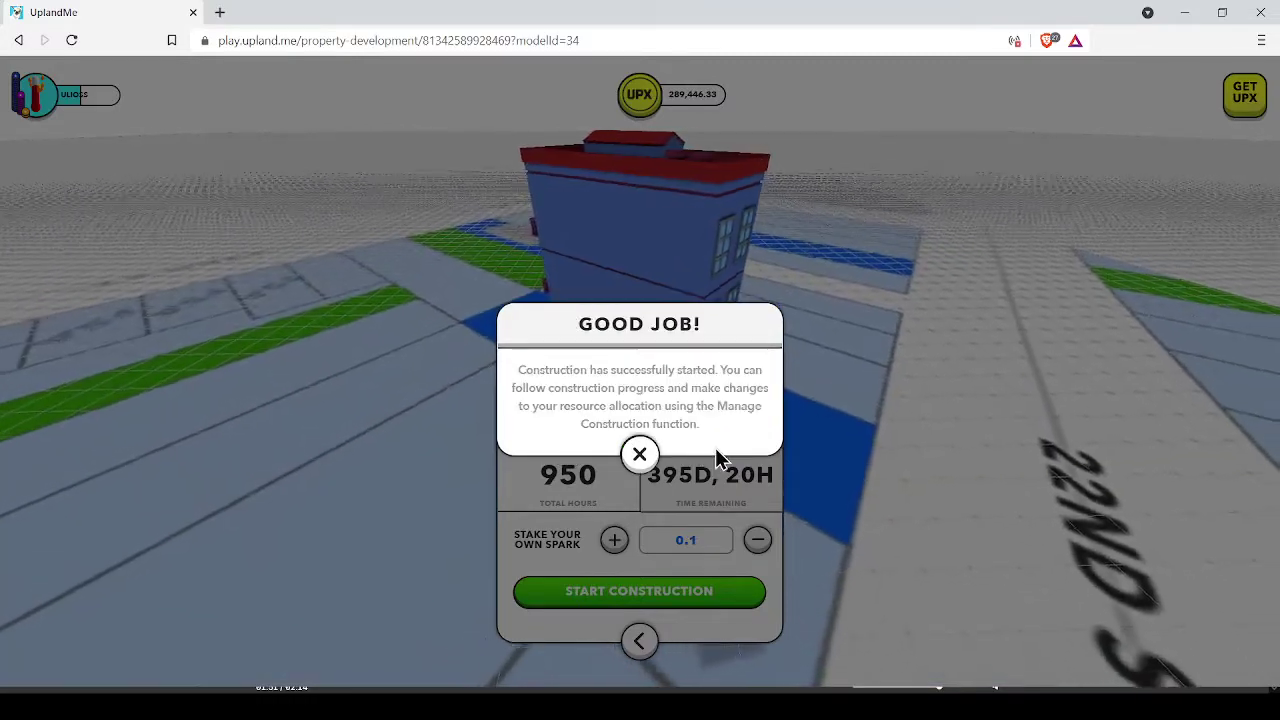
left_click(639, 455)
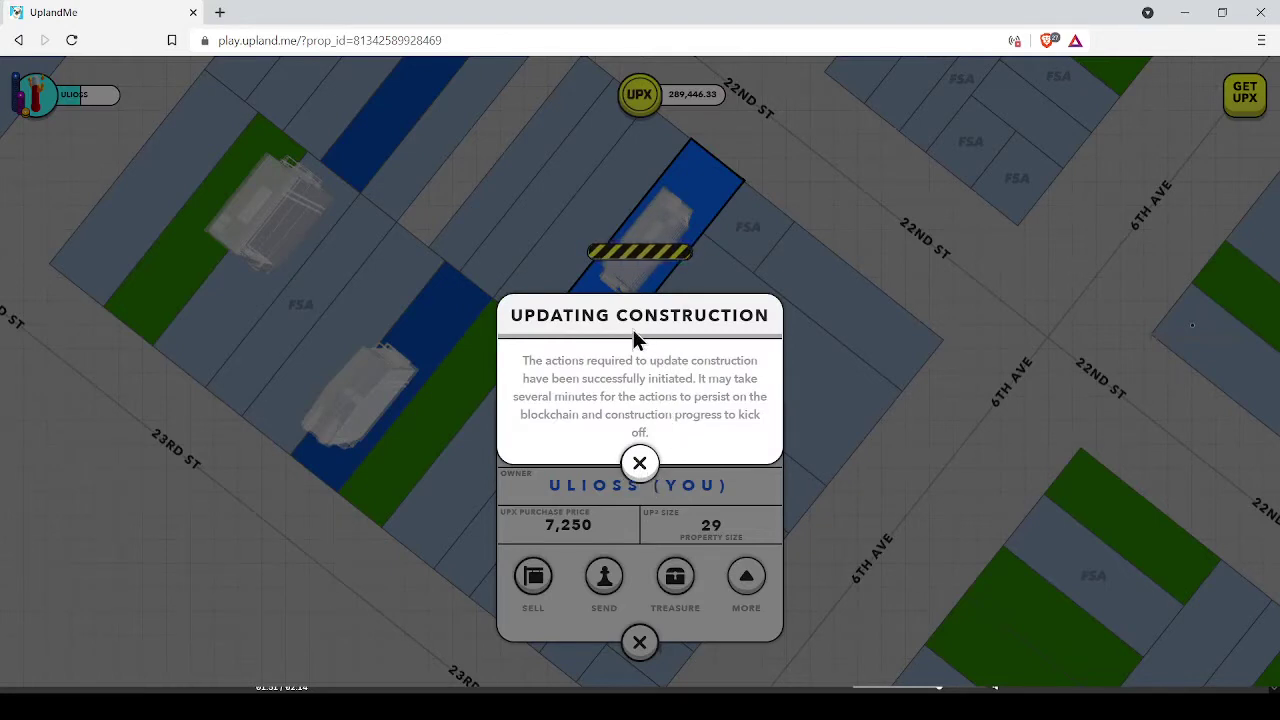
left_click(639, 464)
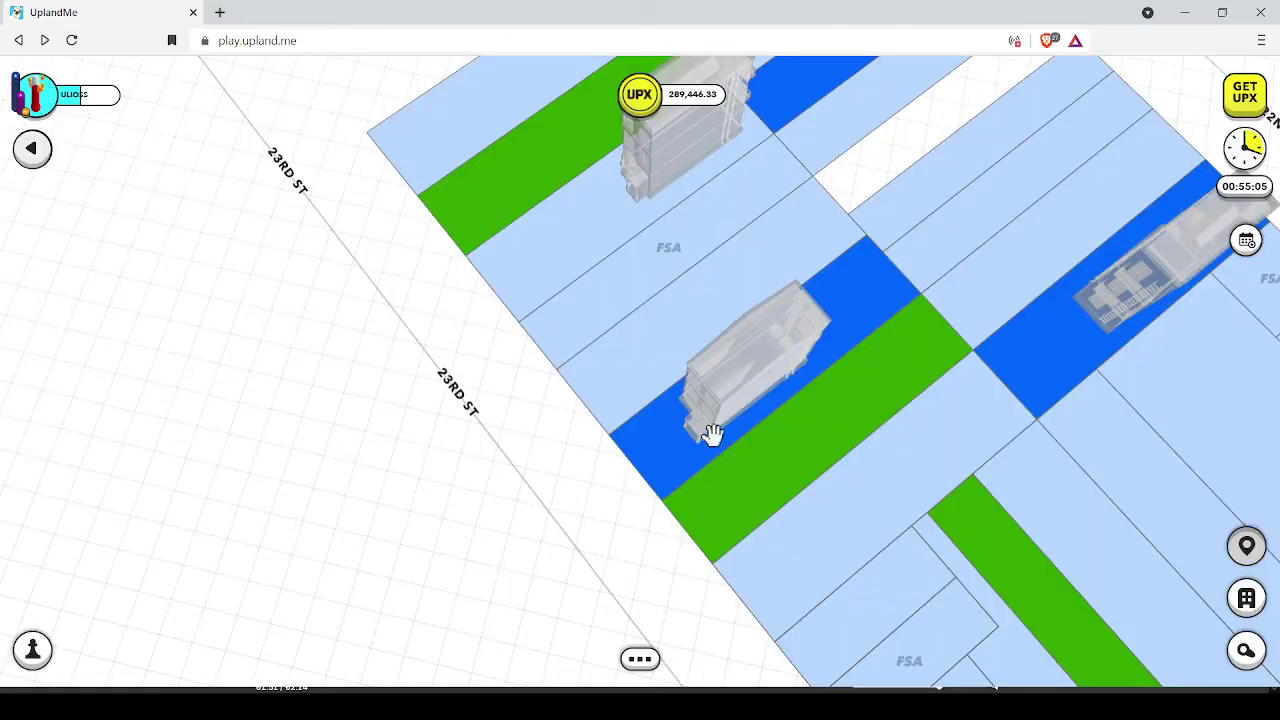
- Open construction management for the owned property on 23rd St and reduce its own Spark stake in small increments
left_click(720, 397)
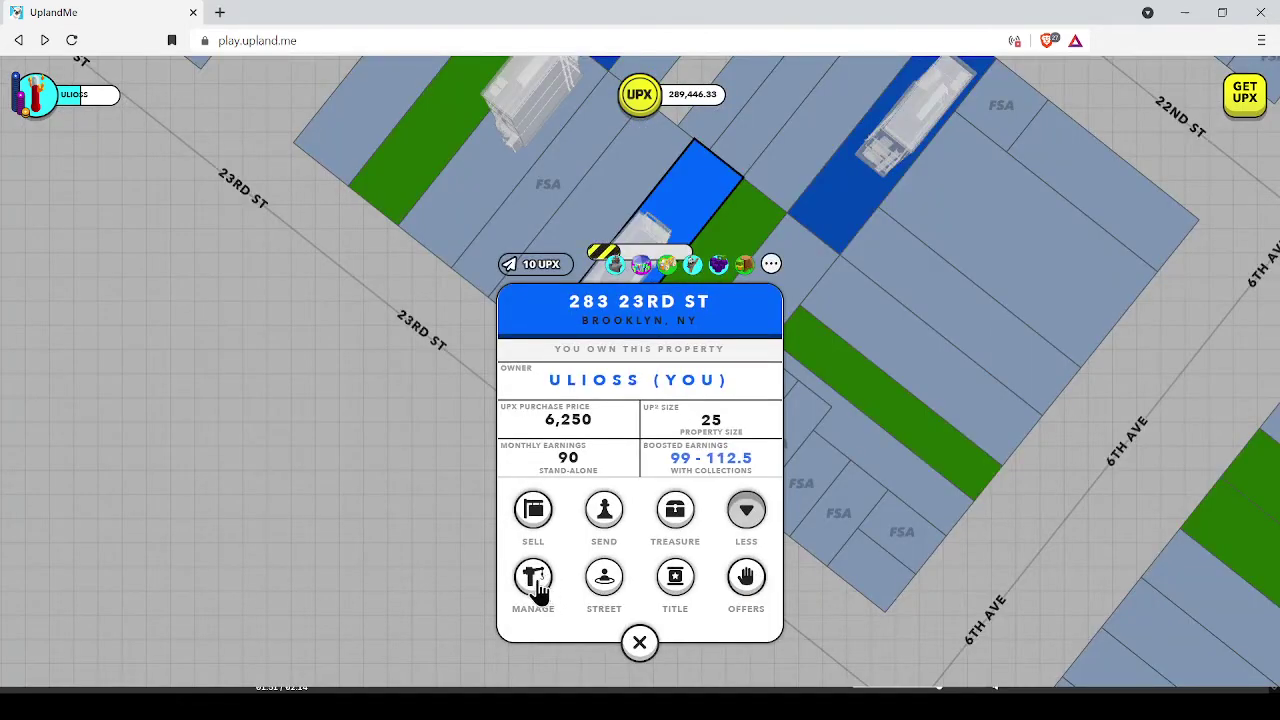
left_click(536, 594)
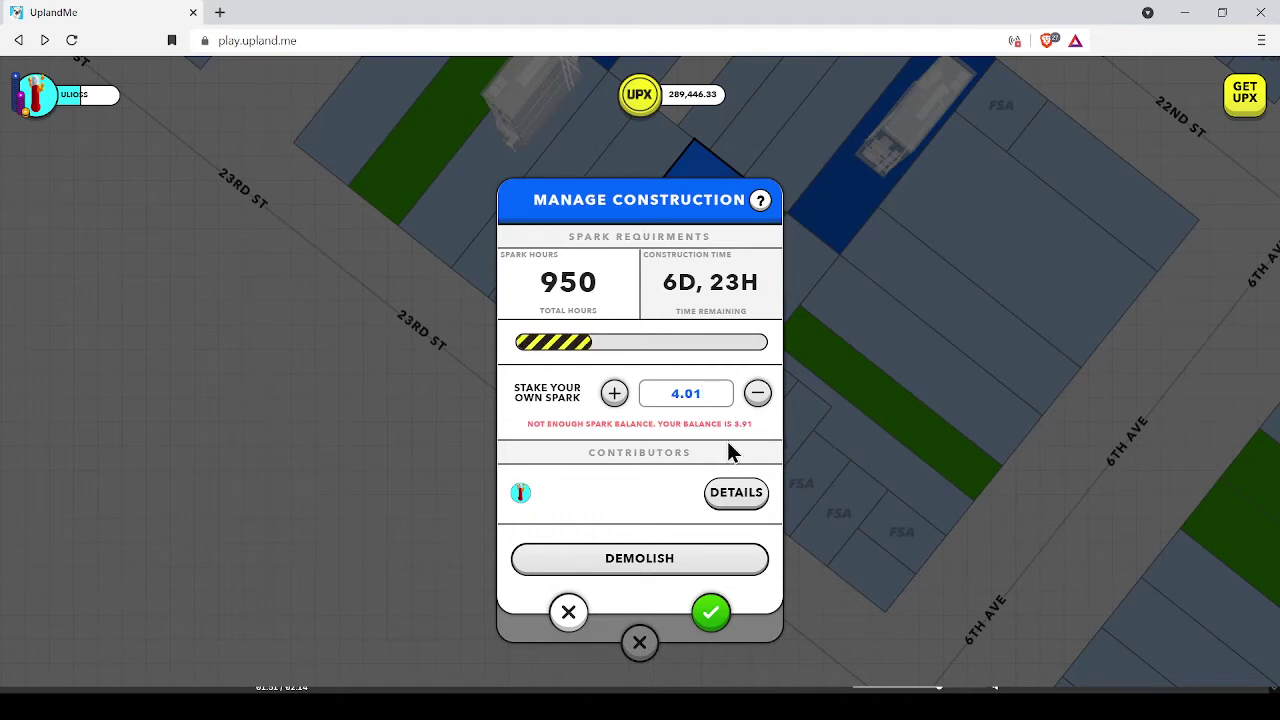
left_click(757, 395)
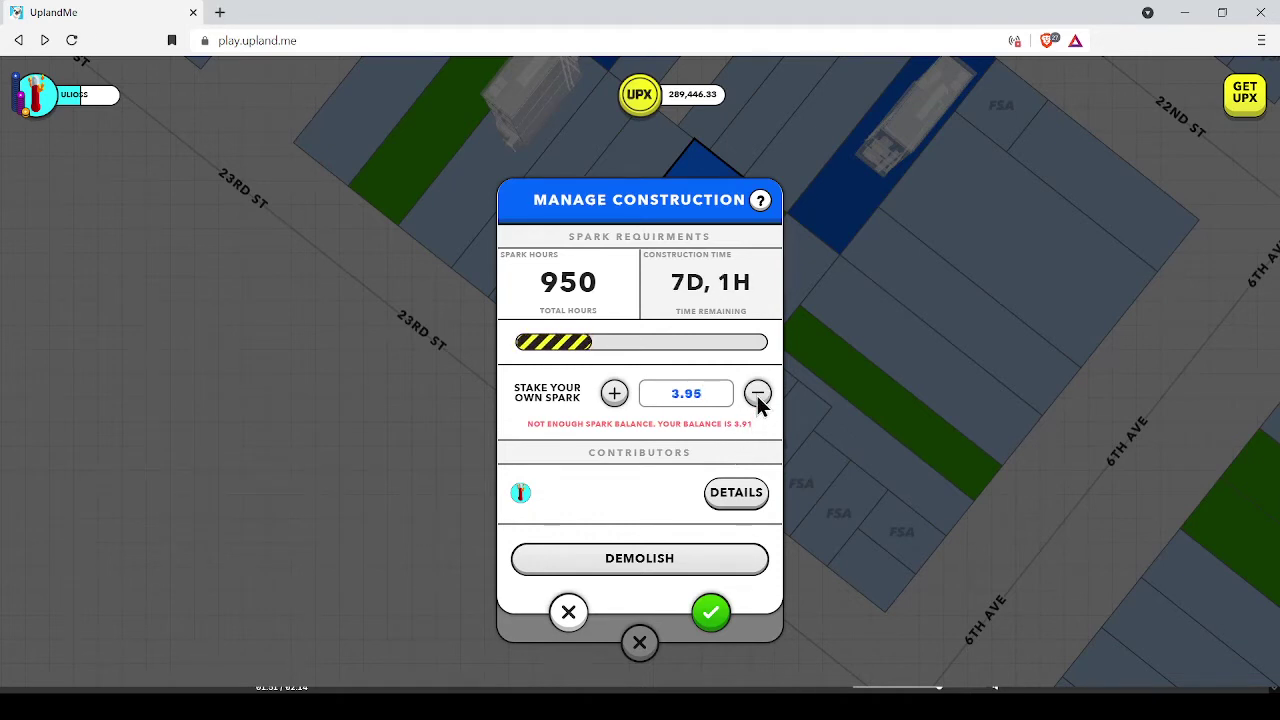
left_click(757, 395)
left_click(757, 395)
left_click(757, 395)
left_click(757, 395)
left_click(757, 395)
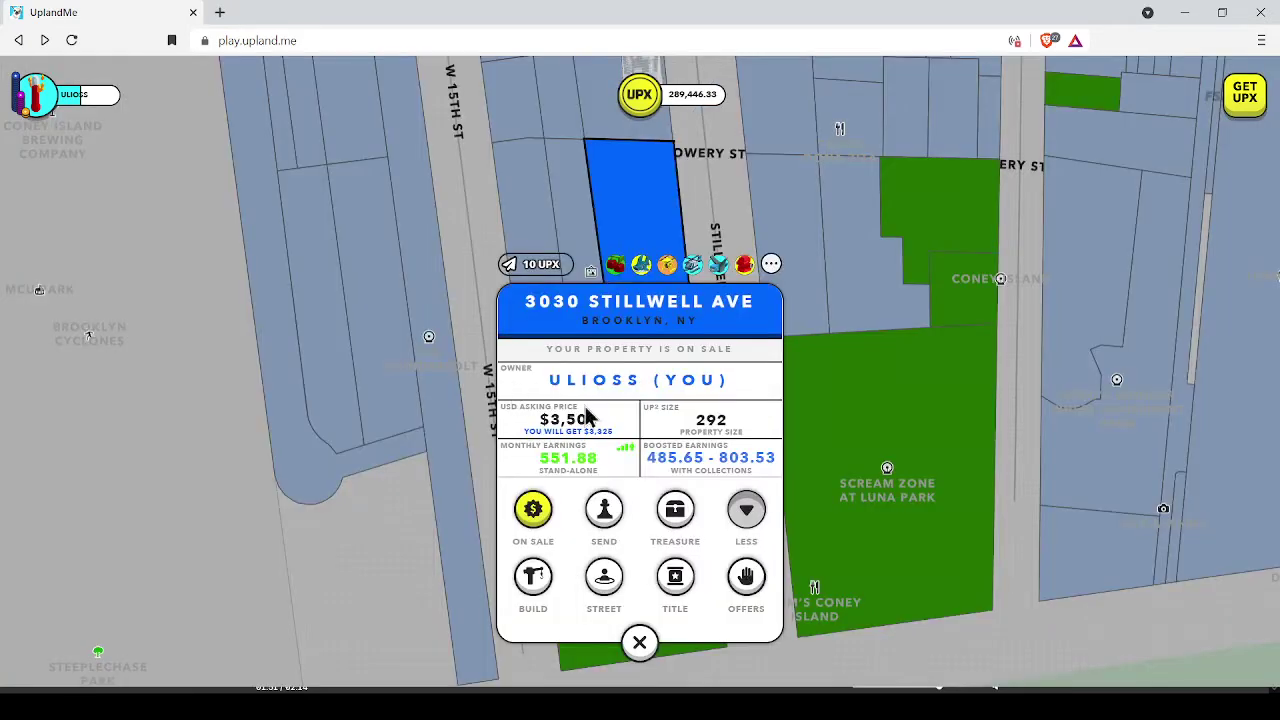
- Try to build on the Stillwell Ave property that is on sale and dismiss the resulting message
left_click(534, 590)
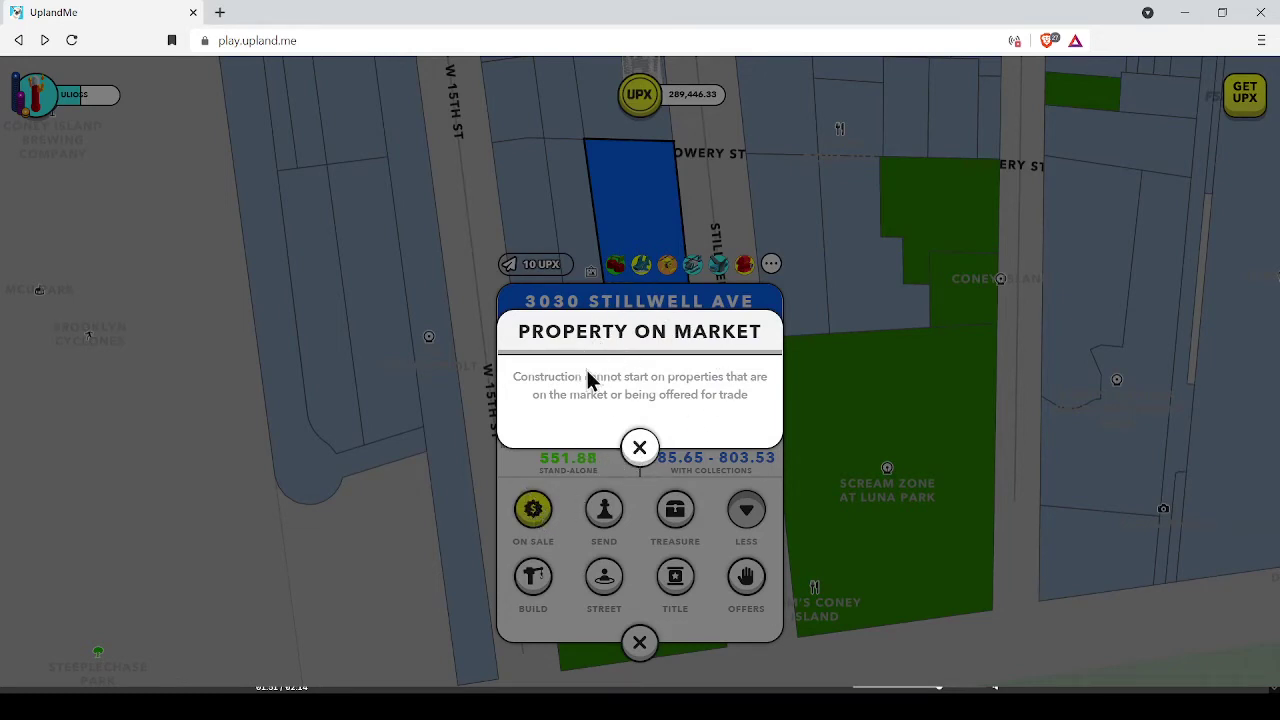
left_click(640, 449)
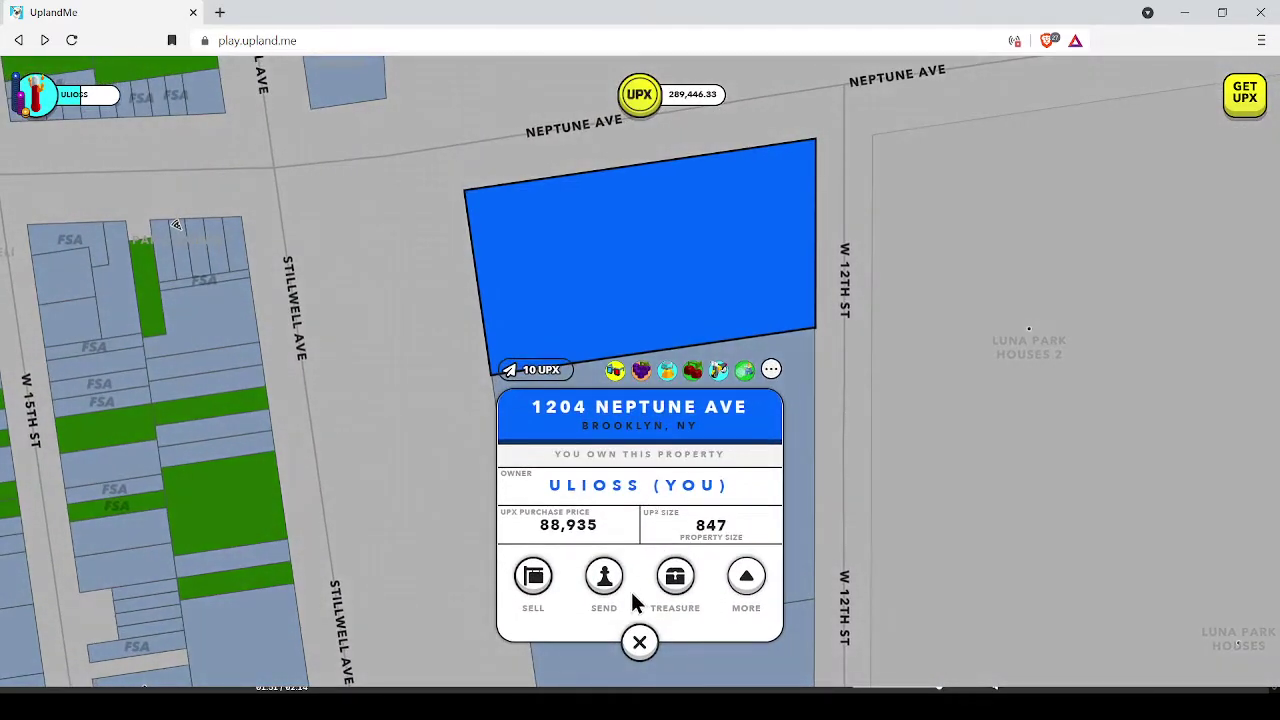
- Begin a build on the owned Neptune Ave property and select the Apartment Building as its structure
left_click(746, 575)
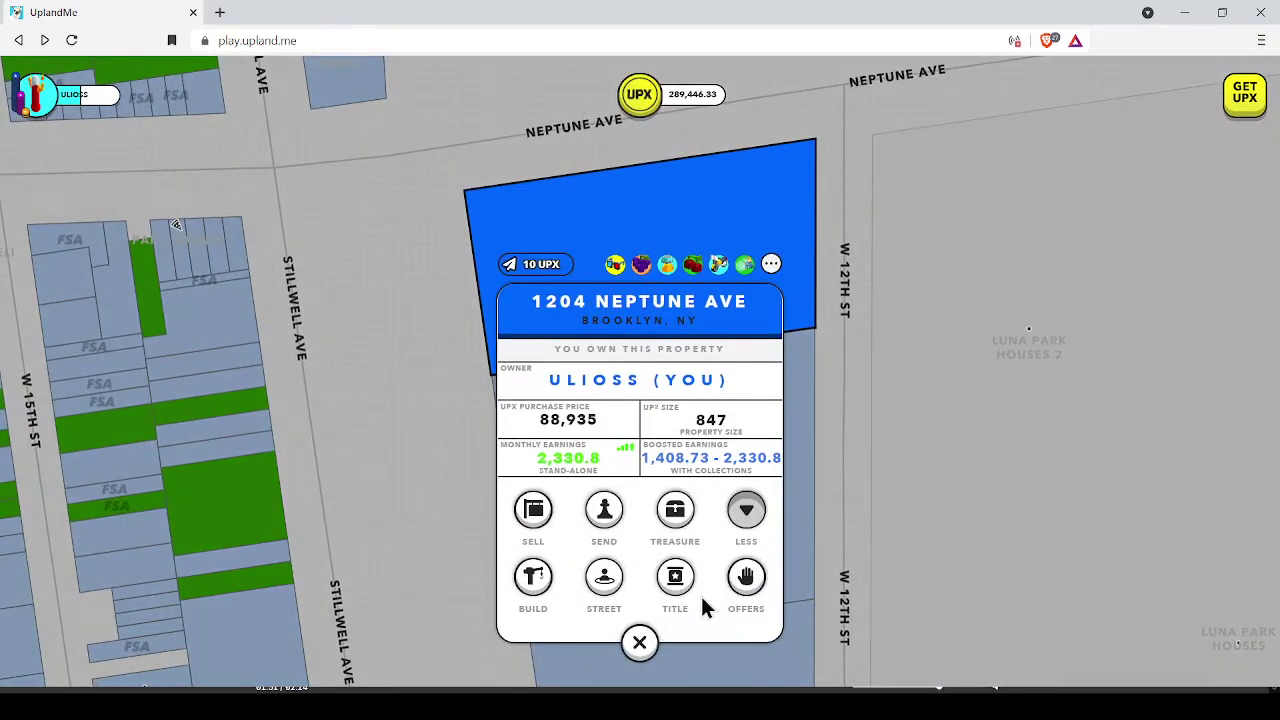
left_click(538, 593)
scroll(640, 480, "down", 2)
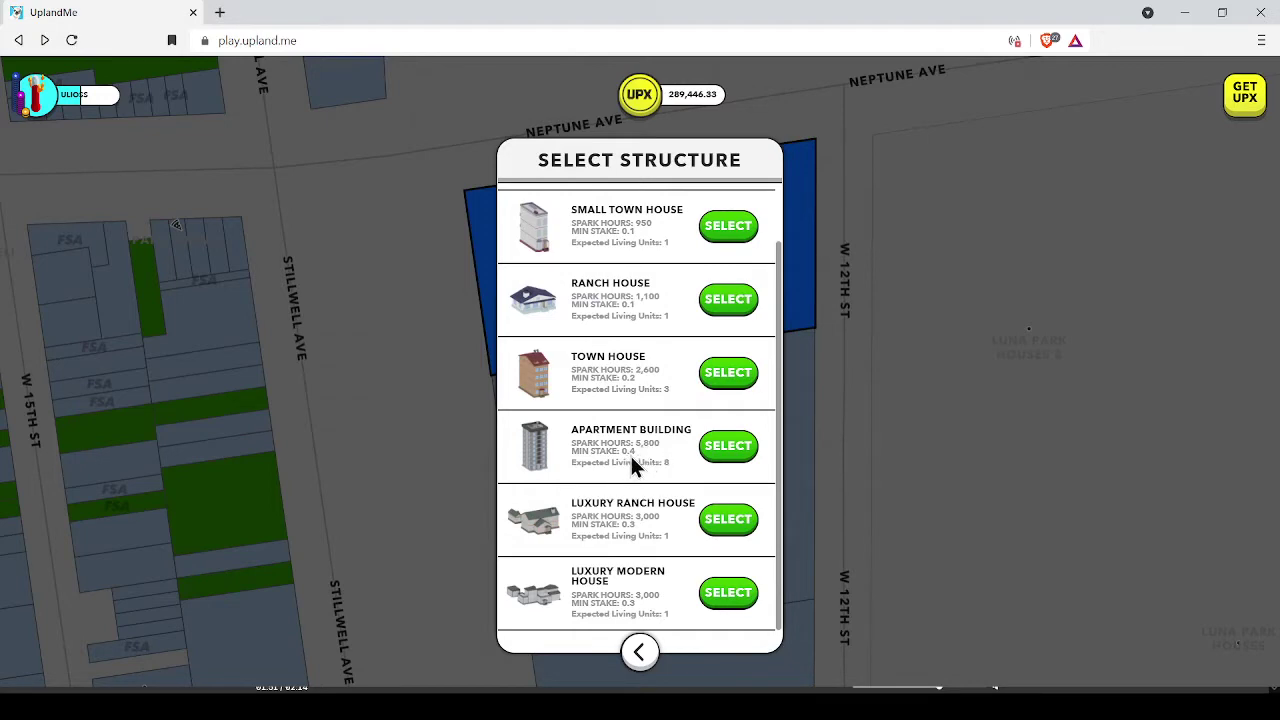
left_click(729, 452)
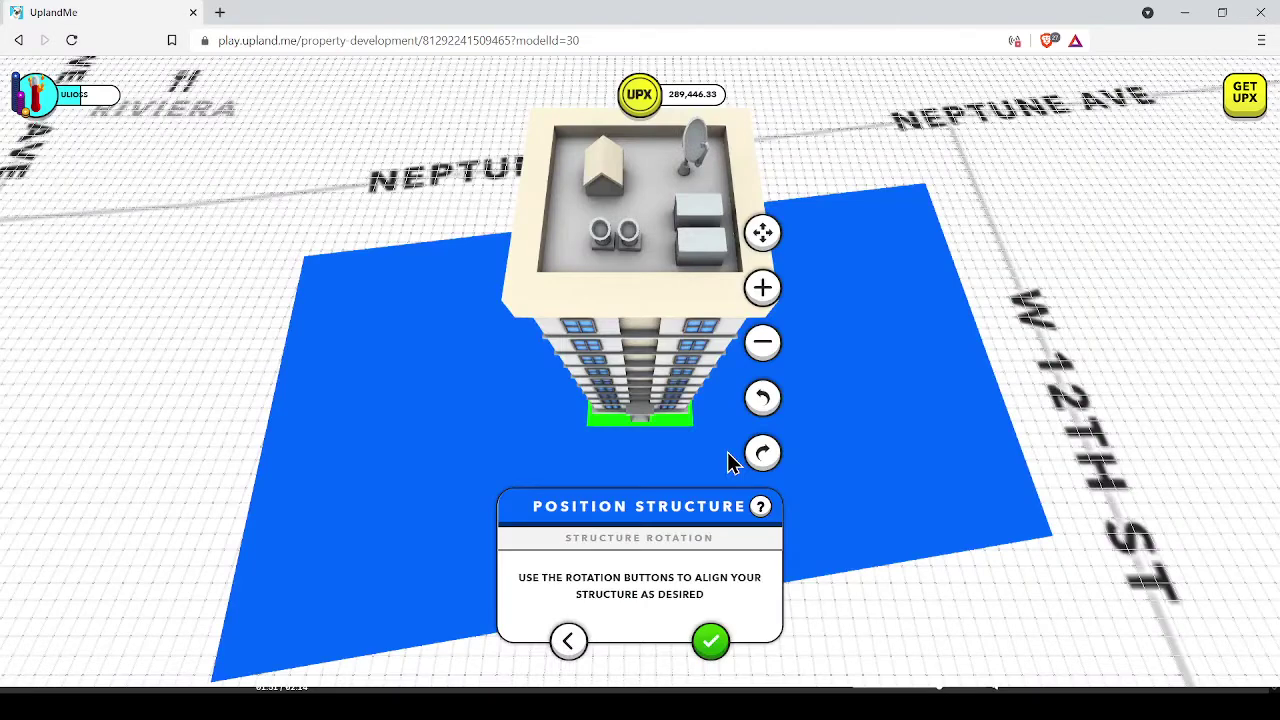
- Rotate the apartment building, accept its position and colors with dark grey details, review the Spark requirements and go back without starting construction
left_click(764, 455)
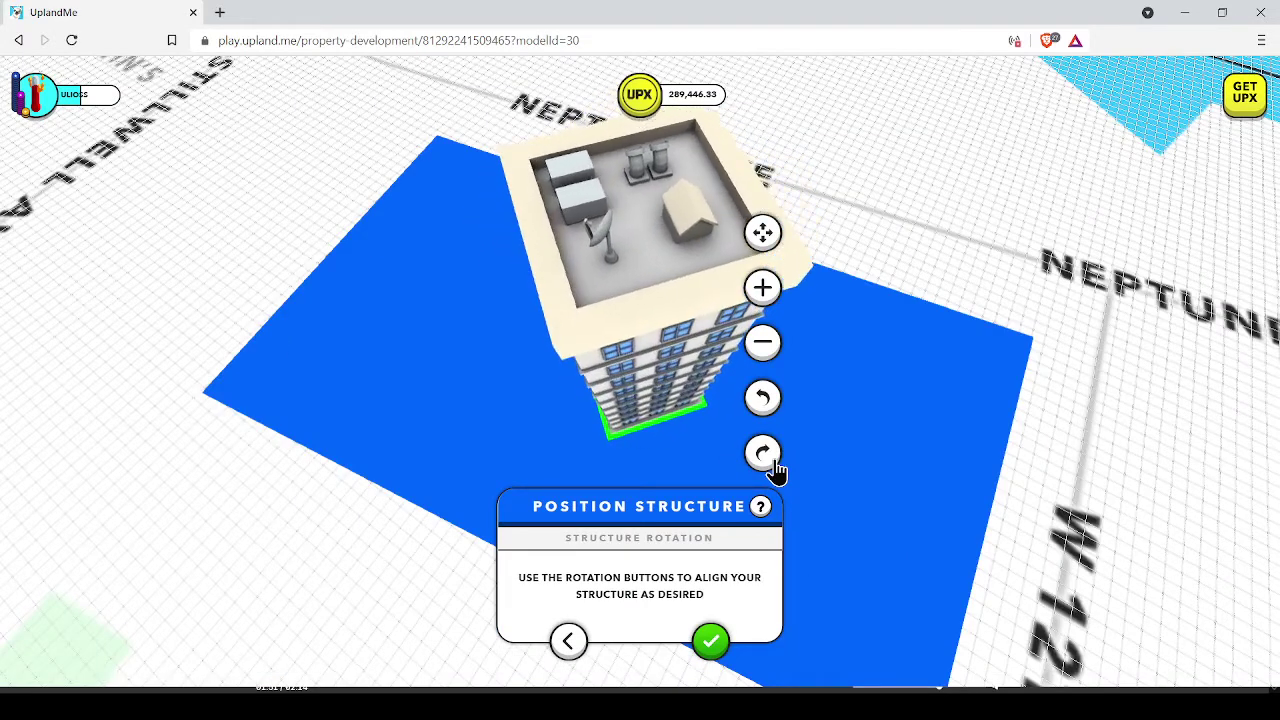
left_click(711, 641)
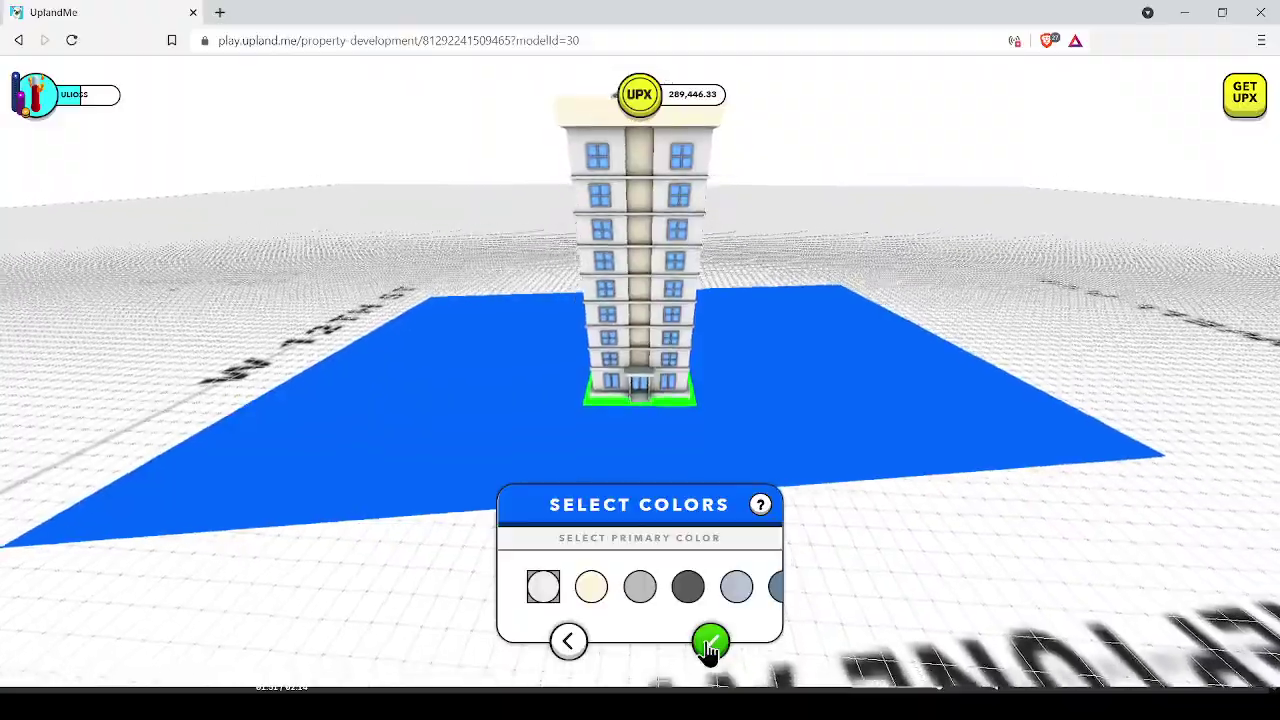
left_click(708, 646)
left_click(709, 644)
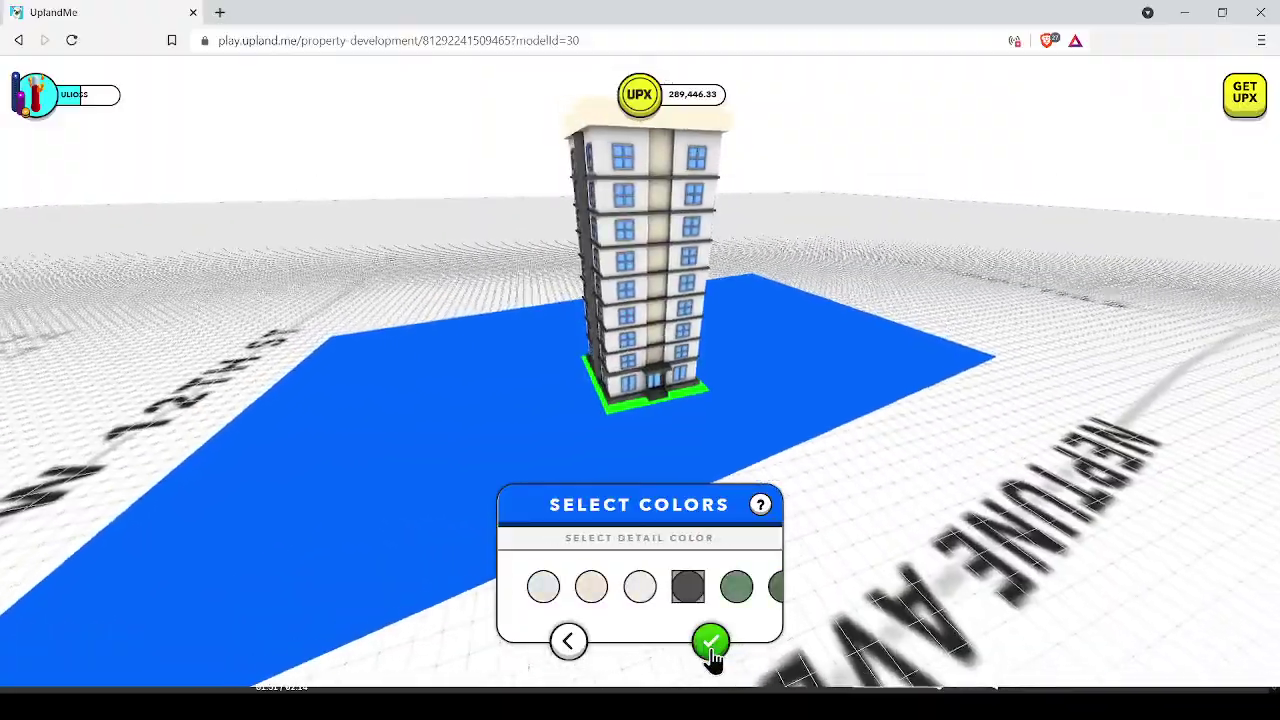
left_click(711, 645)
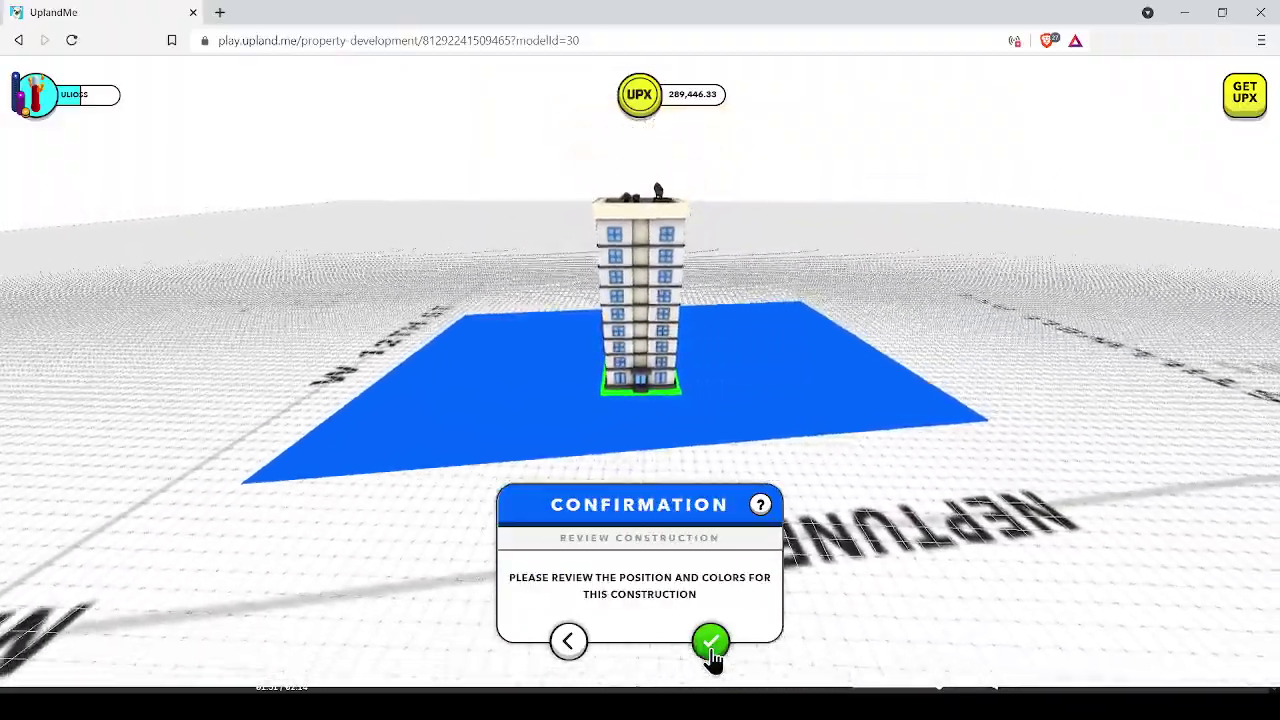
left_click(711, 645)
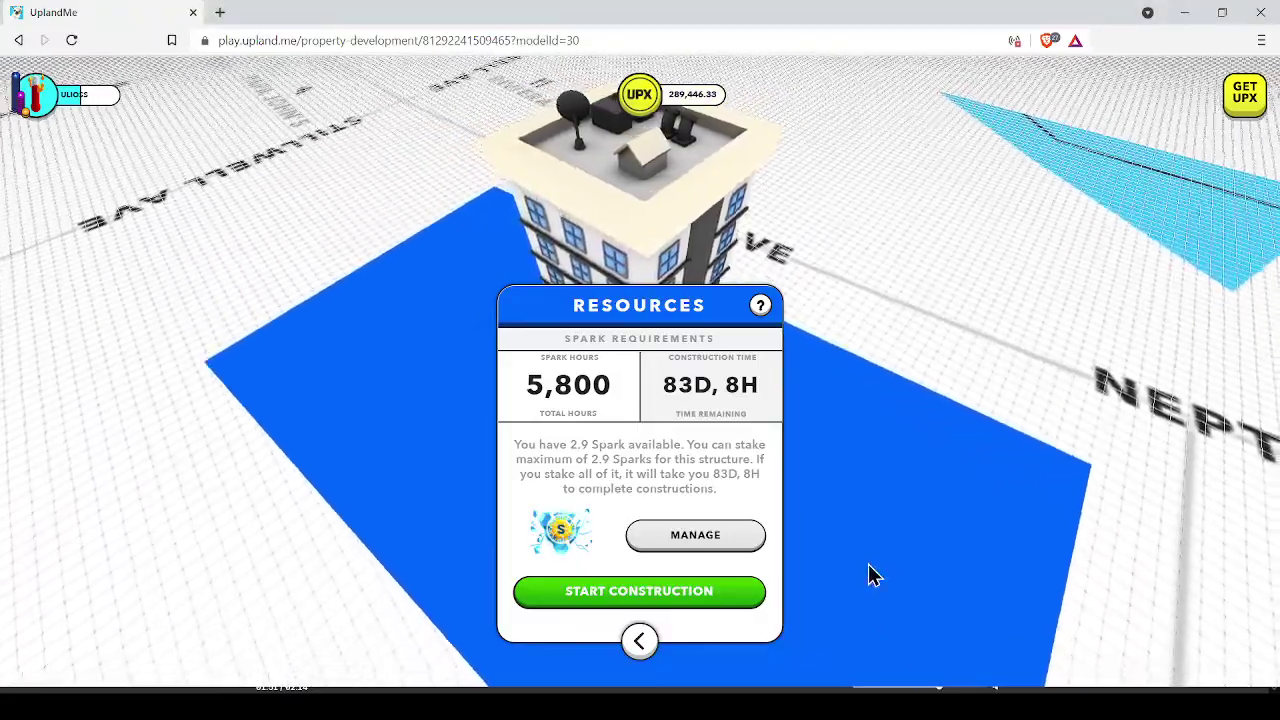
left_click(639, 641)
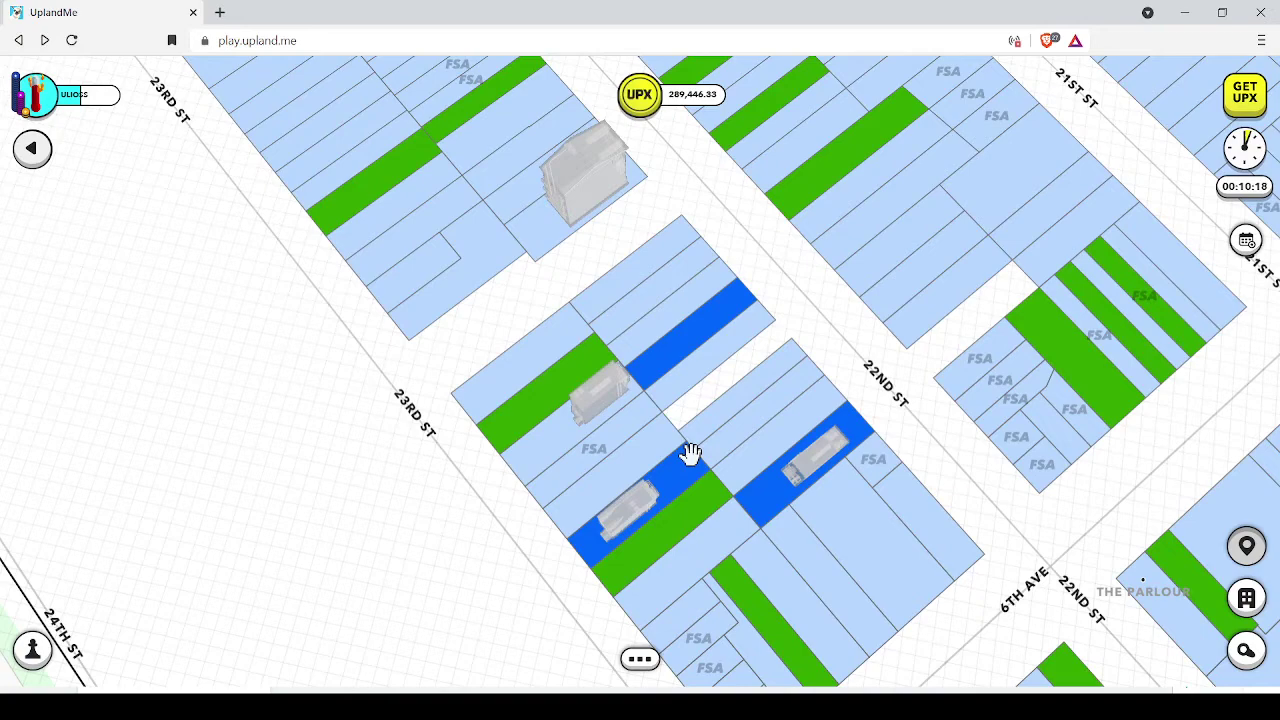
- Open the FSA corner property on 22nd St, look around in its Street View, and view and close its owner's profile
scroll(974, 389, "up", 6)
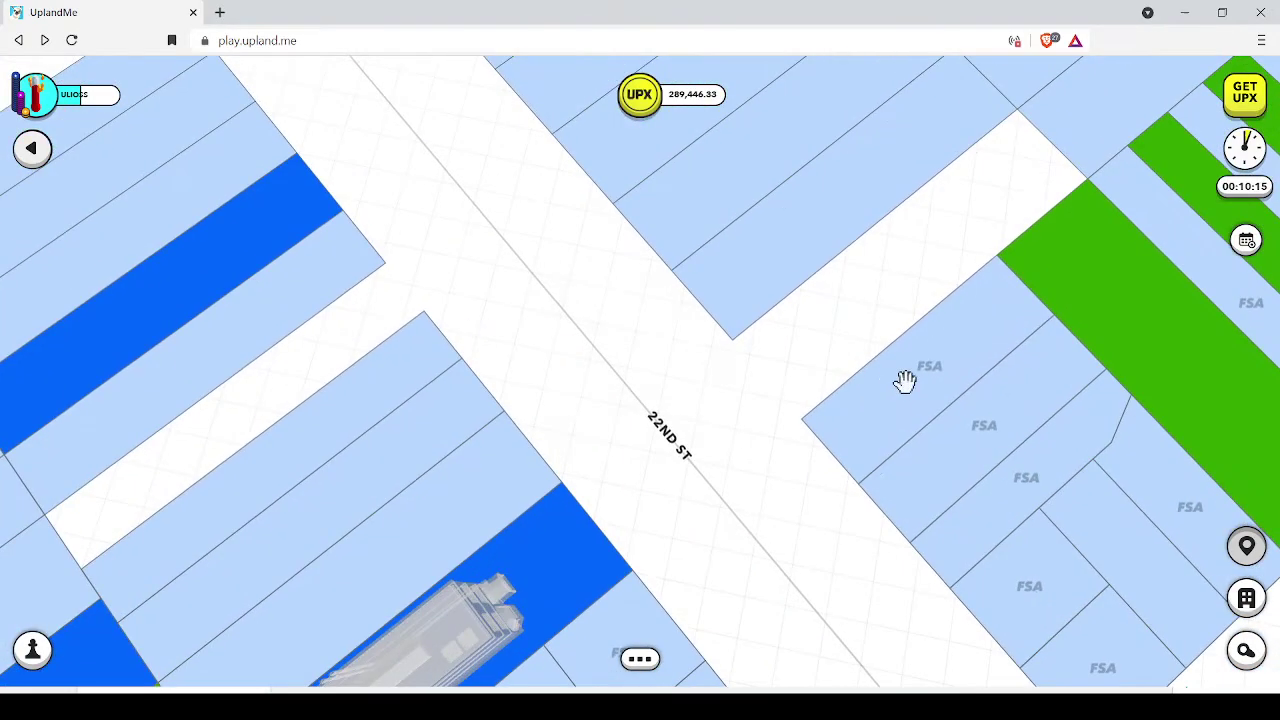
left_click(908, 390)
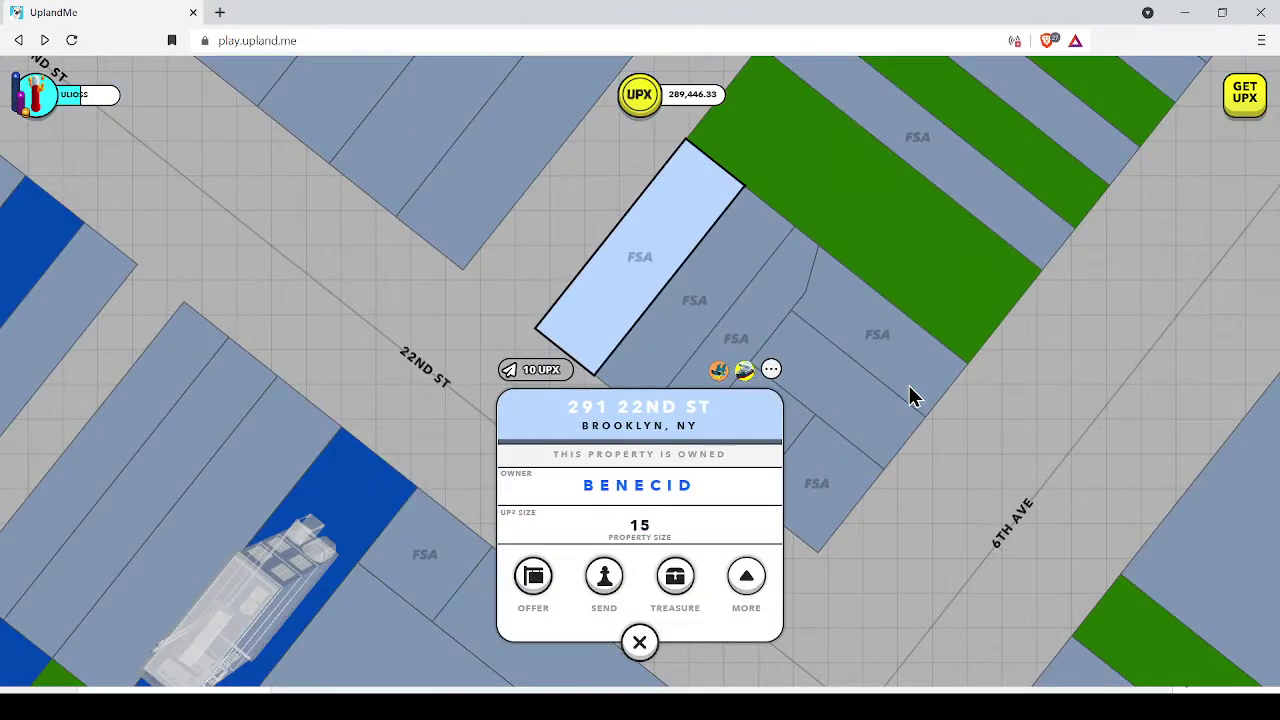
left_click(604, 575)
left_click(636, 628)
left_click(746, 575)
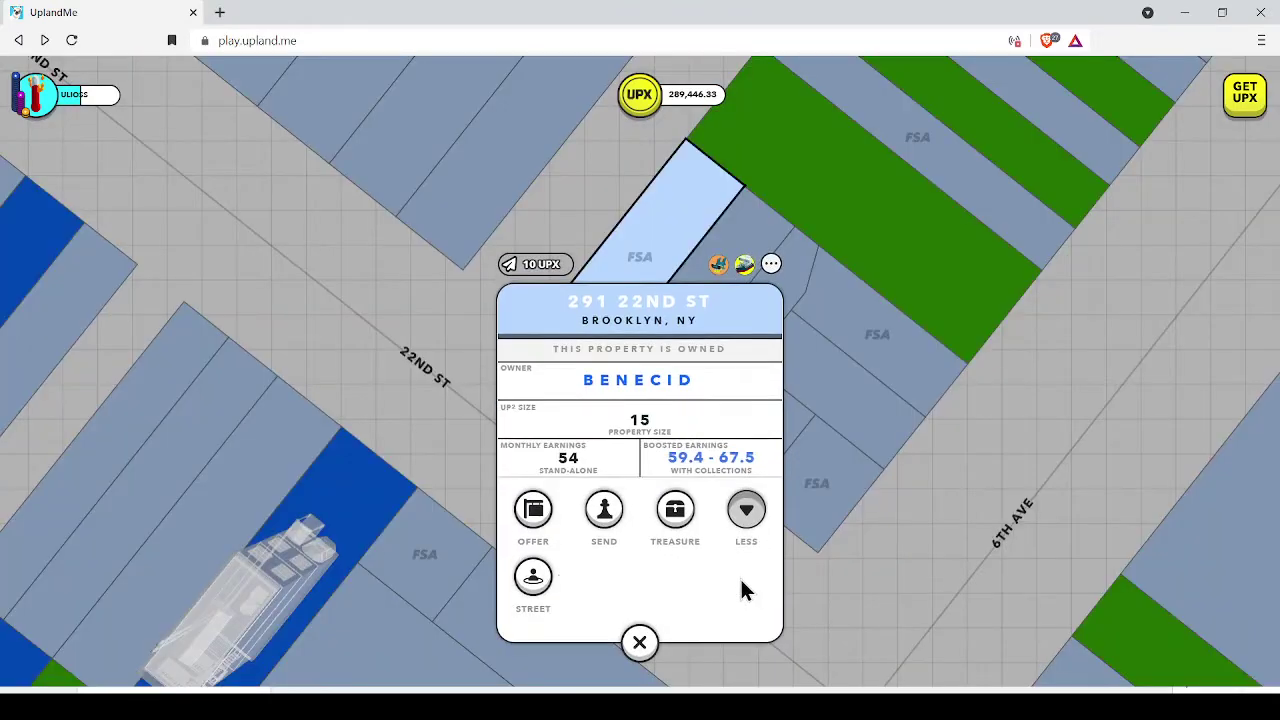
left_click(536, 580)
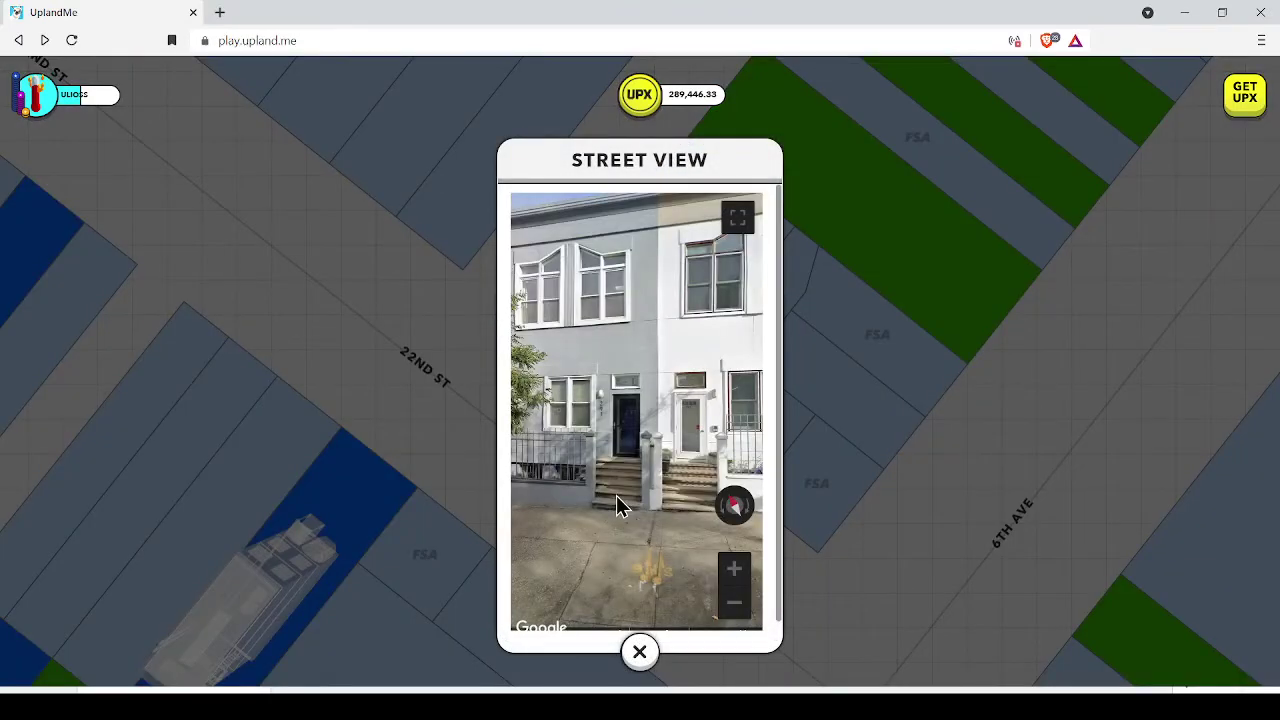
left_click_drag(617, 504, 551, 423)
mouse_move(641, 418)
left_mouse_down()
mouse_move(571, 406)
mouse_move(643, 418)
left_mouse_up()
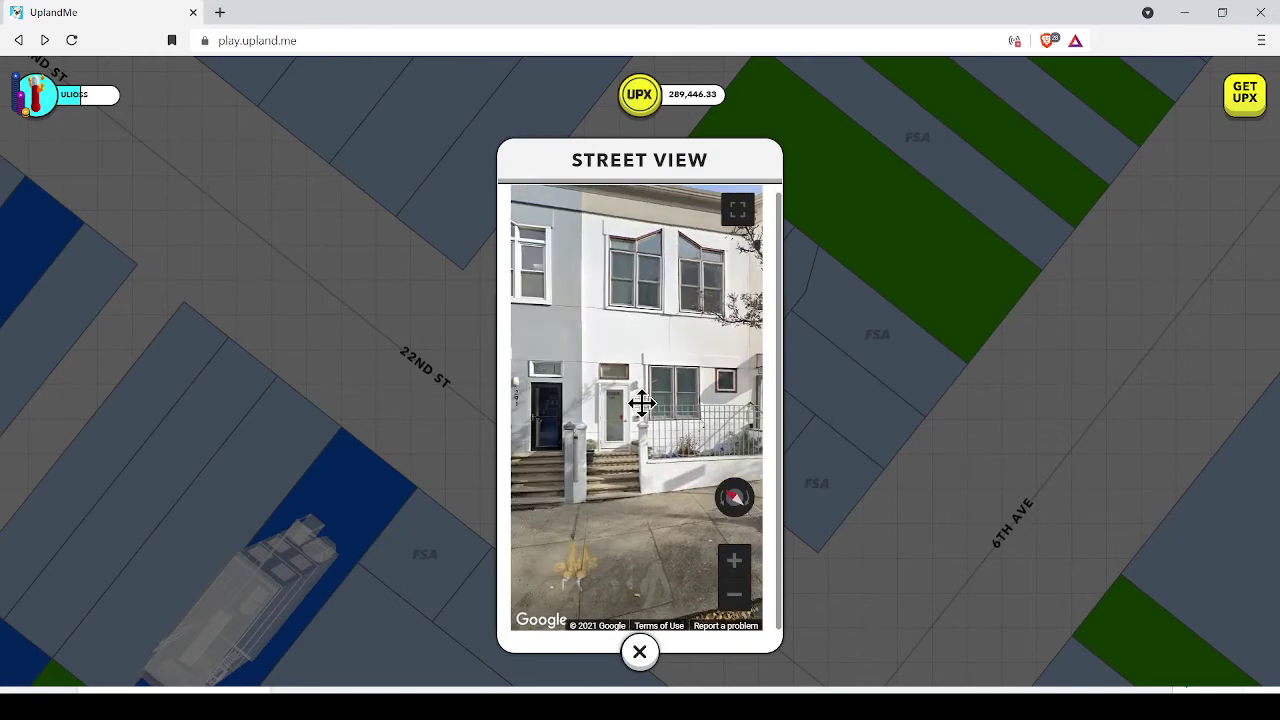
key("Escape")
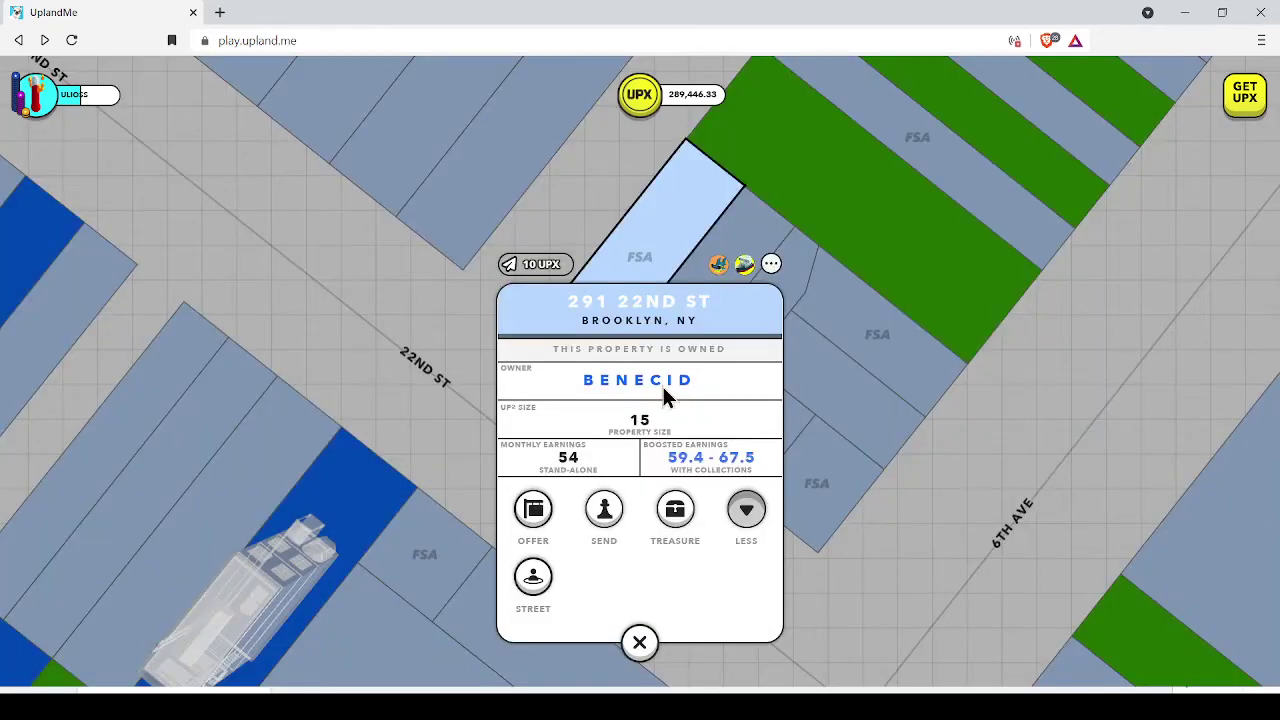
left_click(662, 384)
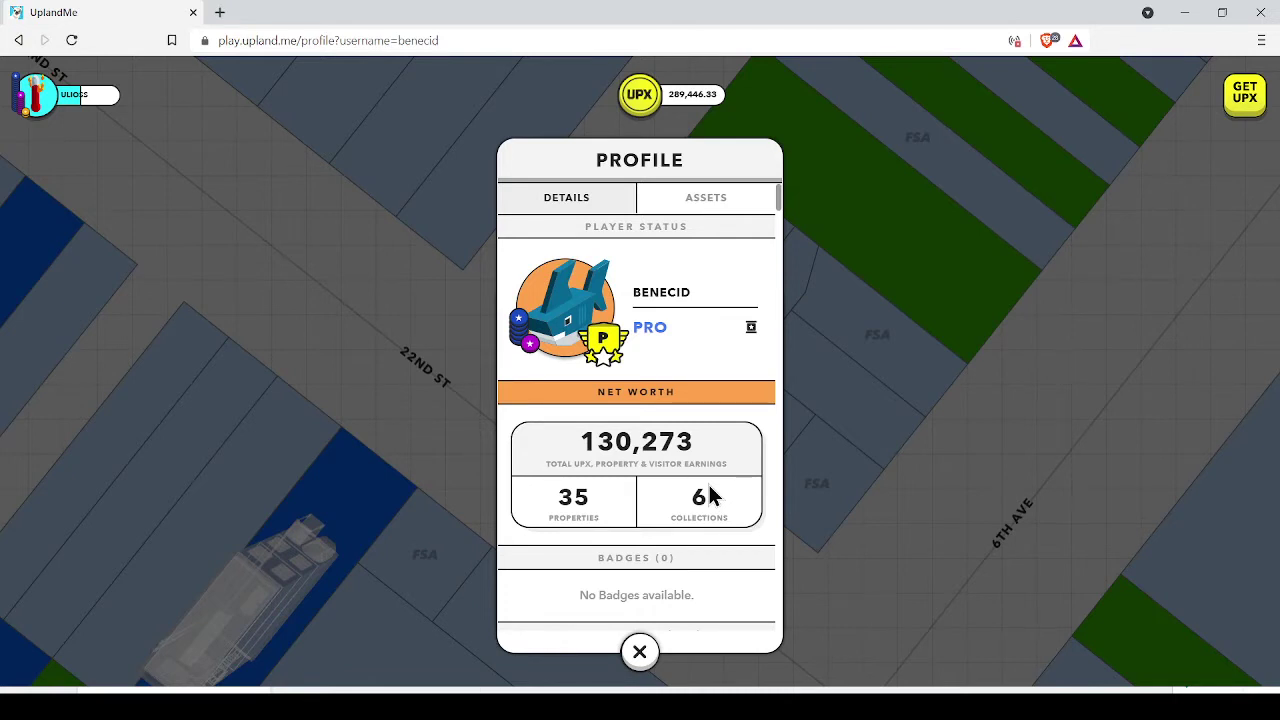
left_click(642, 655)
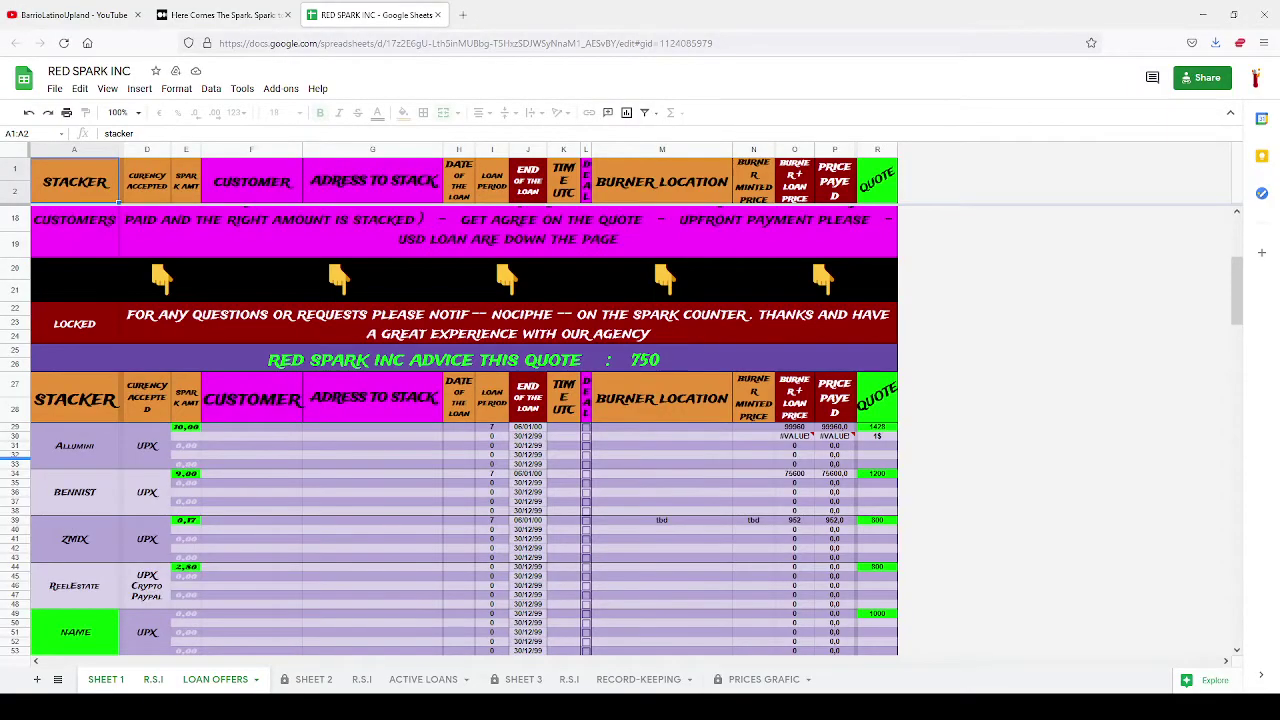
- Switch to the RED SPARK INC spreadsheet and examine the process instructions and the stackers' loan offers with accepted currencies
scroll(770, 377, "up", 3)
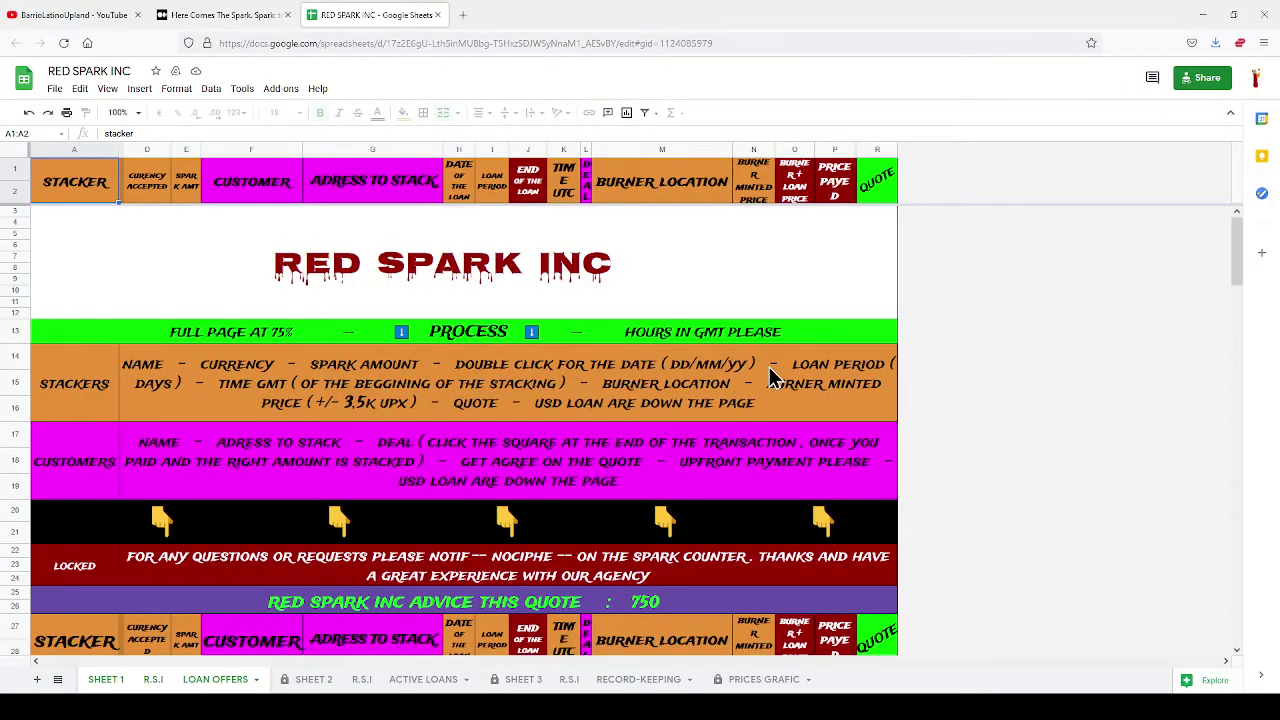
scroll(776, 375, "down", 1)
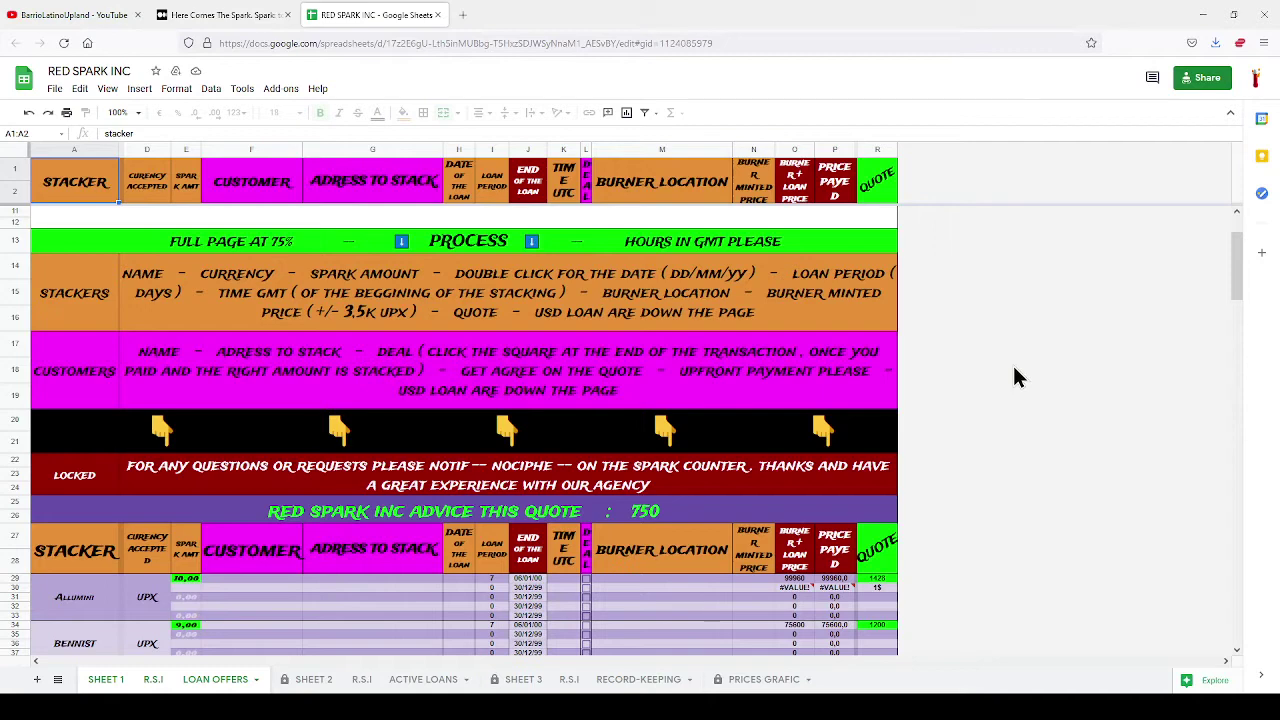
scroll(1015, 377, "down", 2)
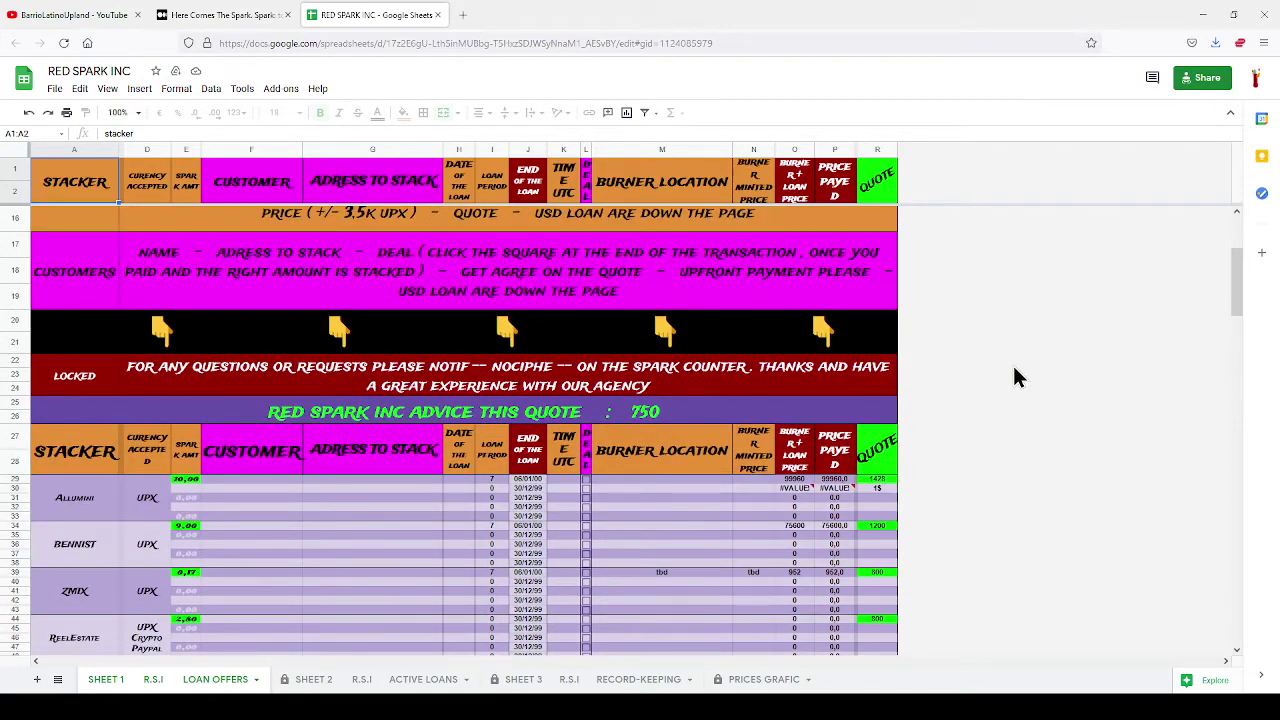
scroll(1014, 392, "down", 2)
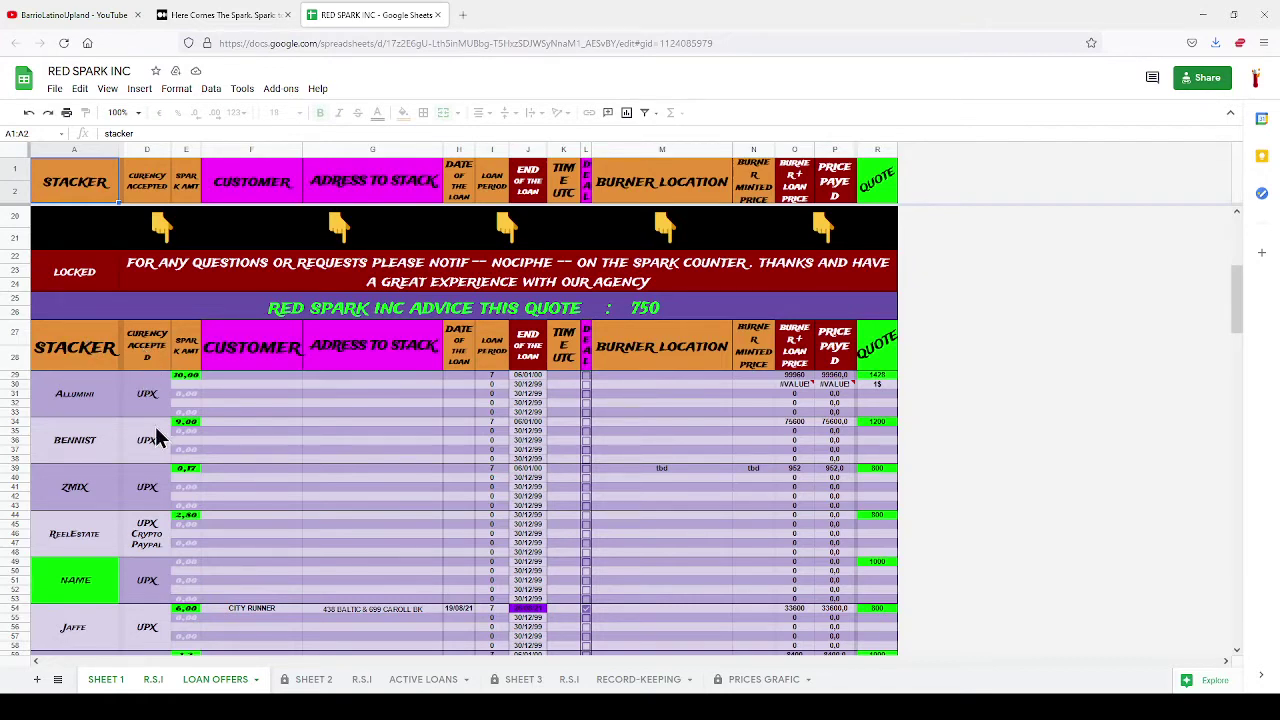
scroll(156, 437, "down", 2)
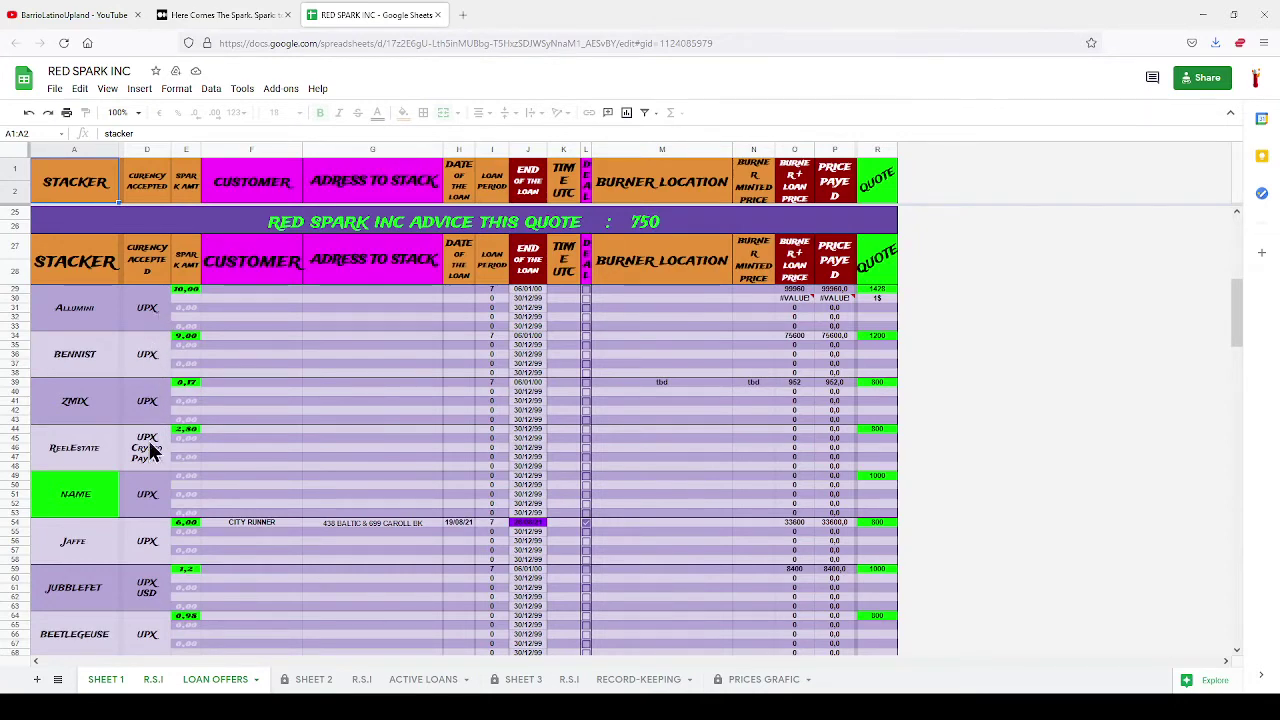
scroll(155, 450, "down", 2)
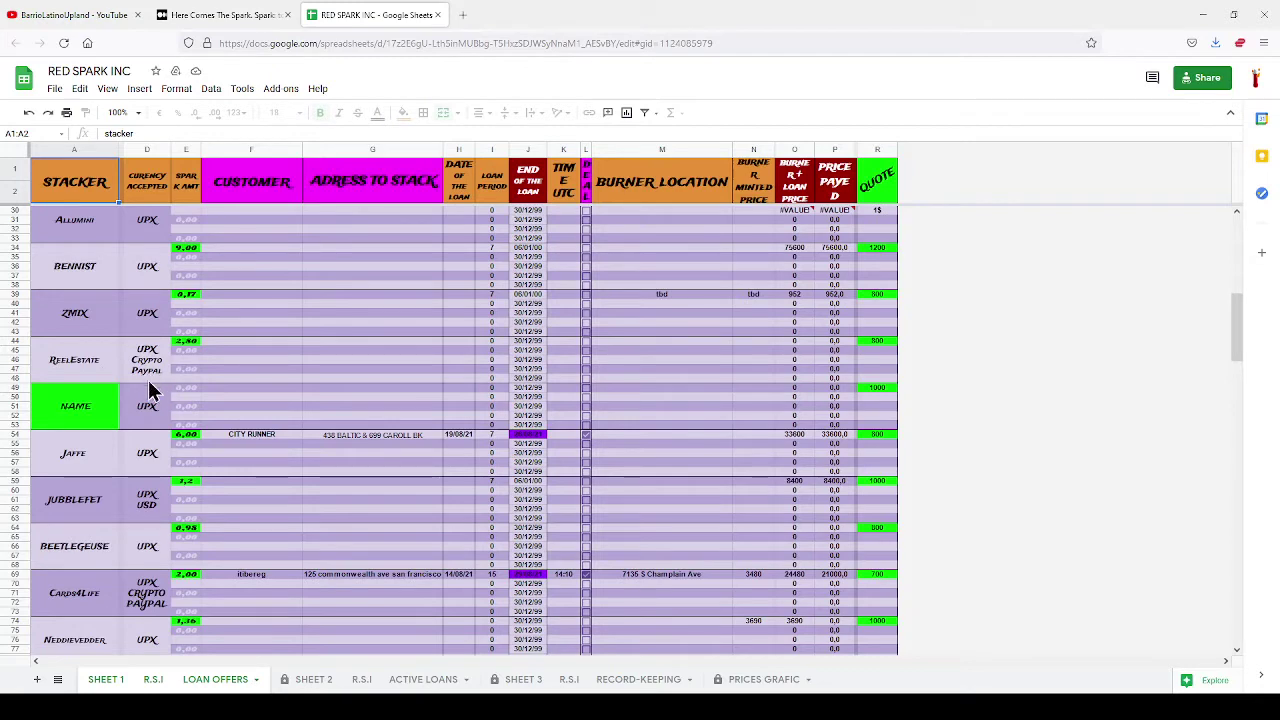
scroll(190, 405, "up", 2)
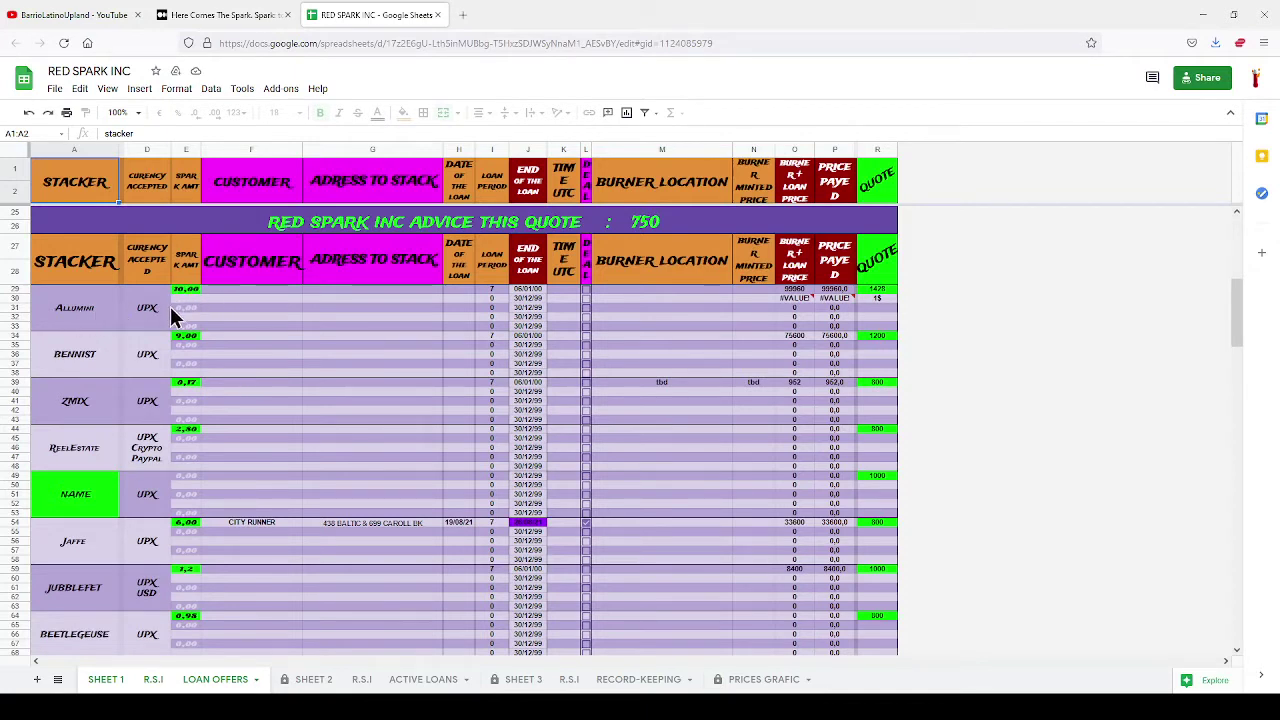
- Examine the customer, address to stack, loan period and UTC time fields of the first stacker's offer in row 29
left_click(229, 292)
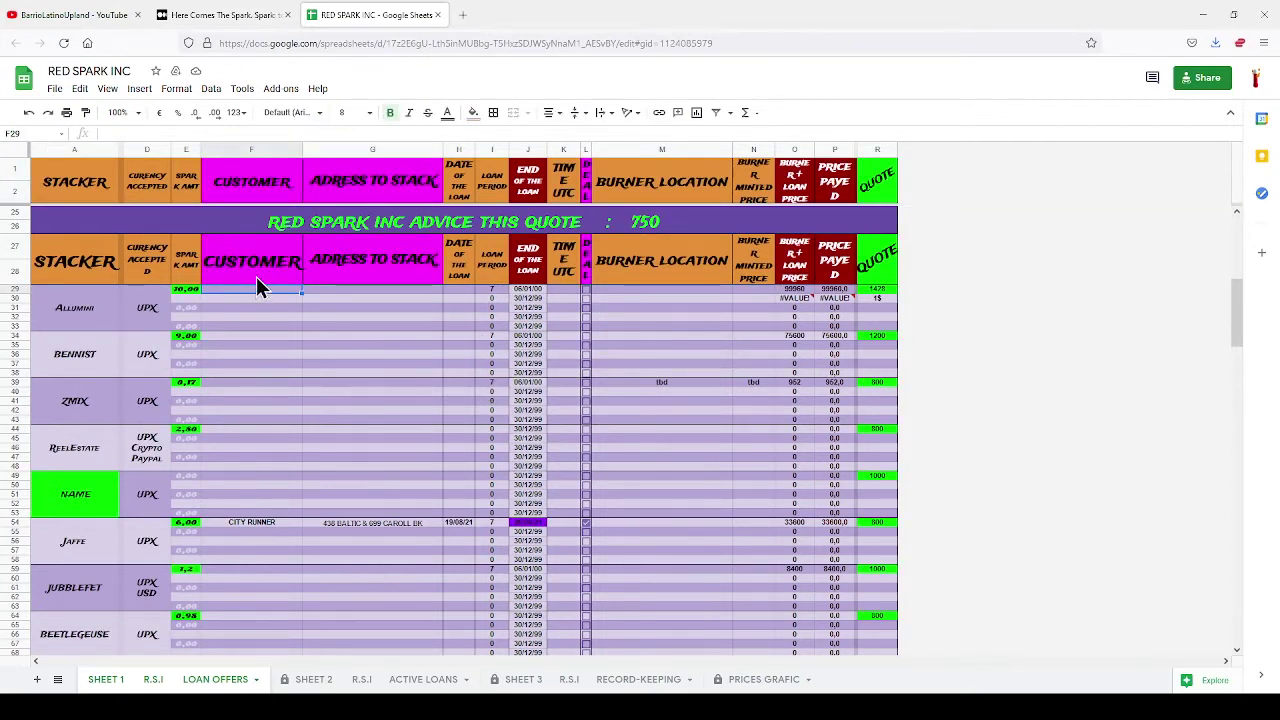
left_click(343, 290)
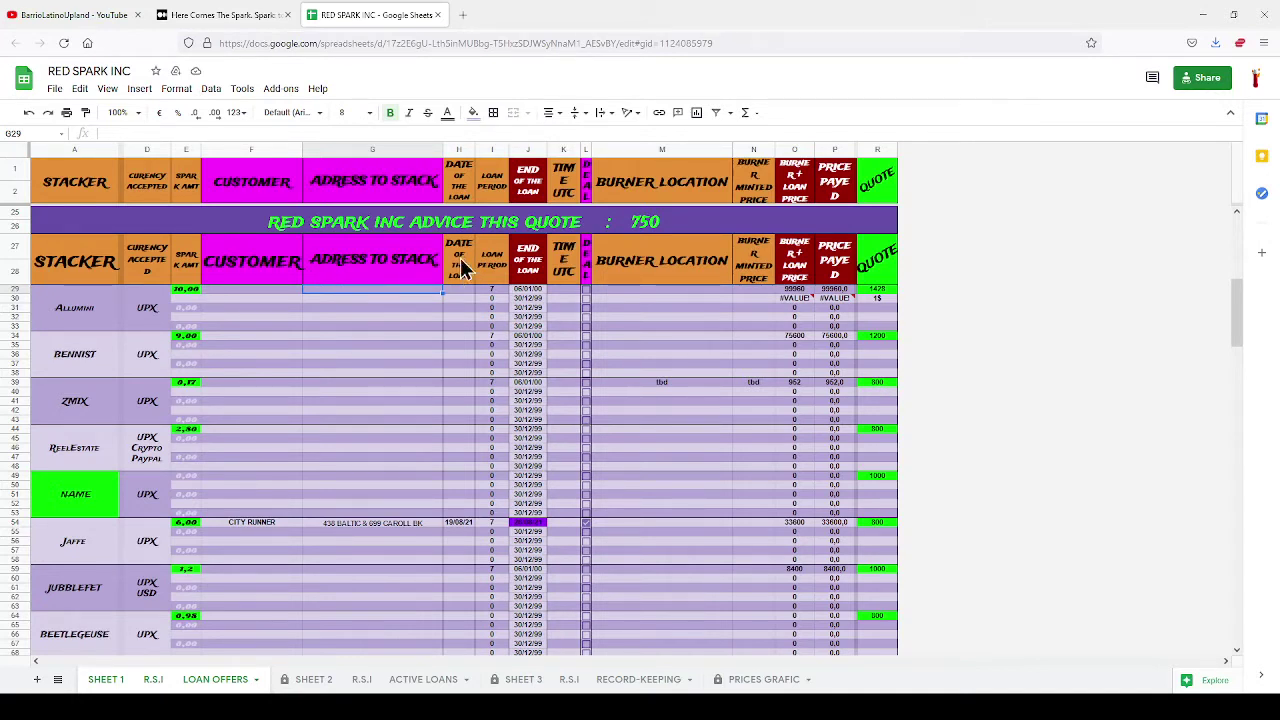
scroll(490, 365, "up", 1)
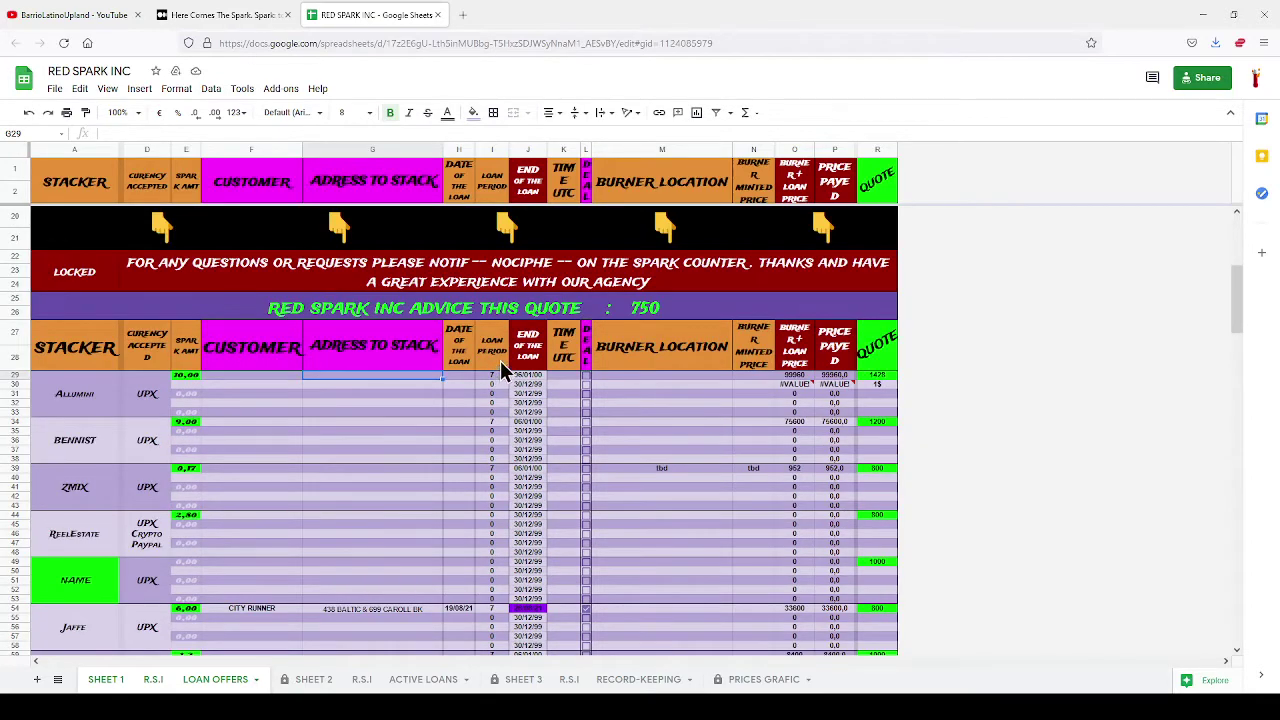
left_click(495, 375)
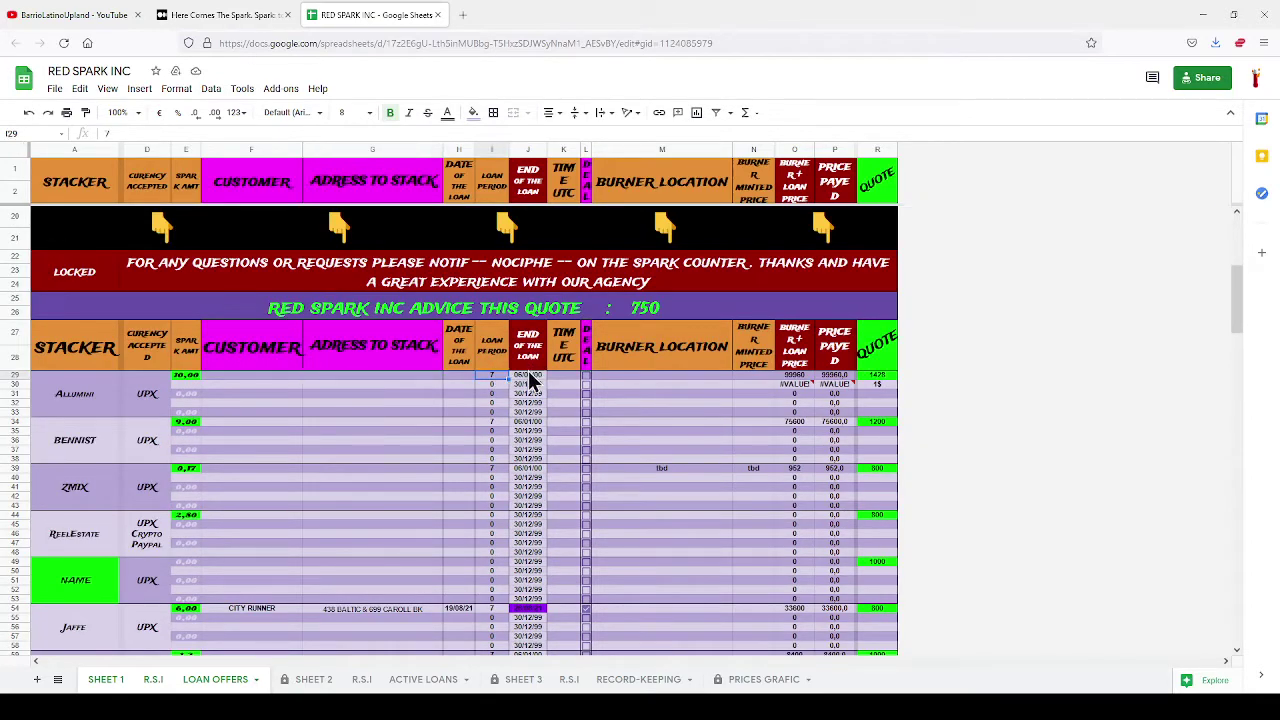
left_click(565, 377)
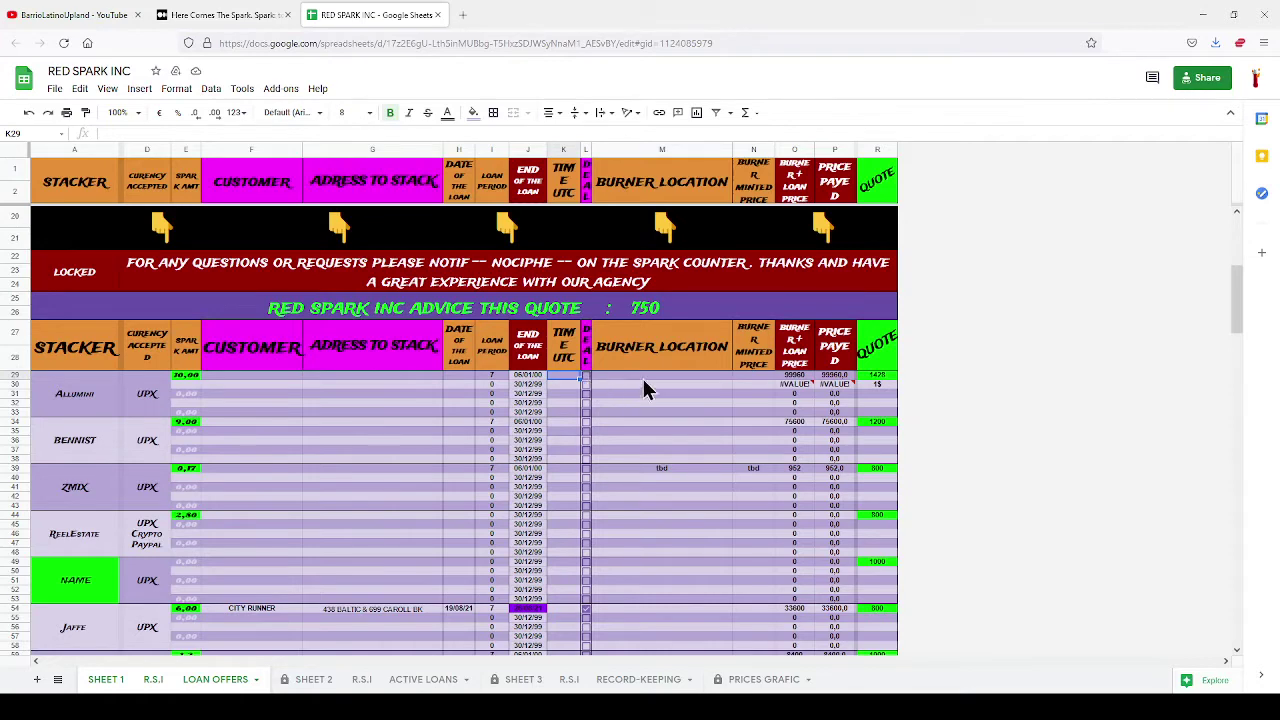
scroll(645, 388, "down", 2)
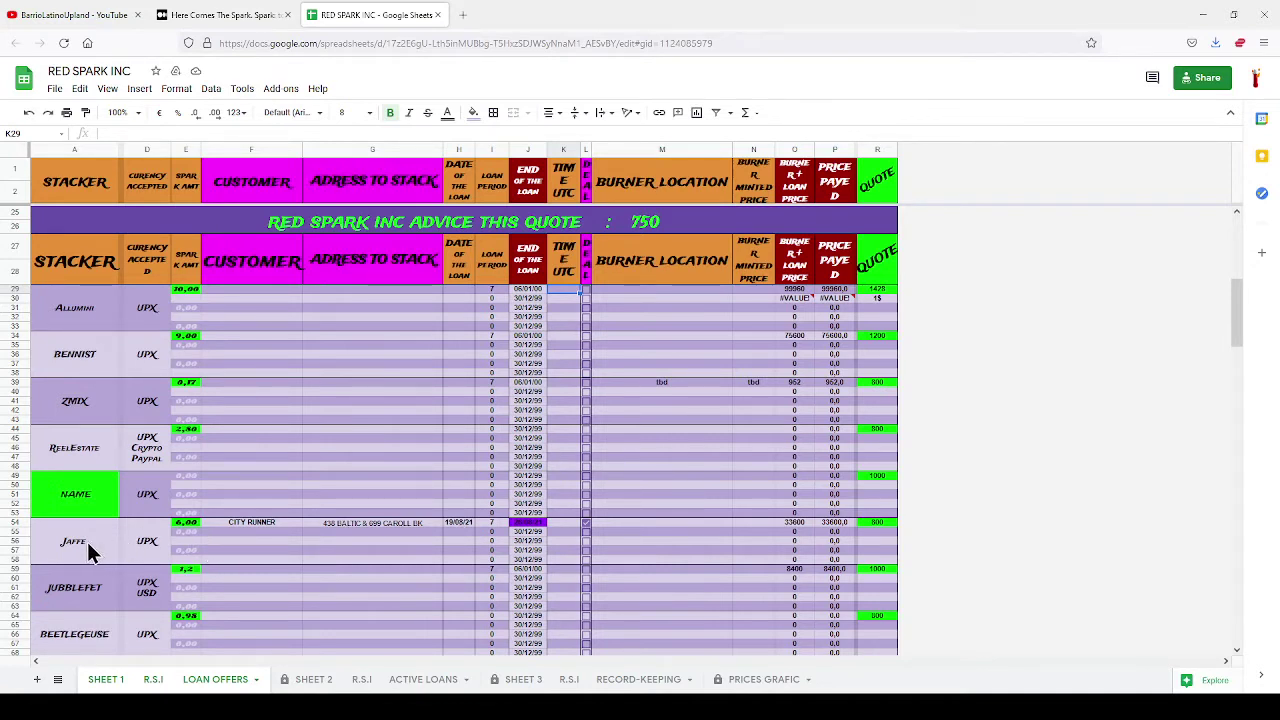
- Review the first stacker's offer again, checking its Spark amount, stacker name, loan period and burner location fields
scroll(400, 450, "up", 2)
left_click(186, 378)
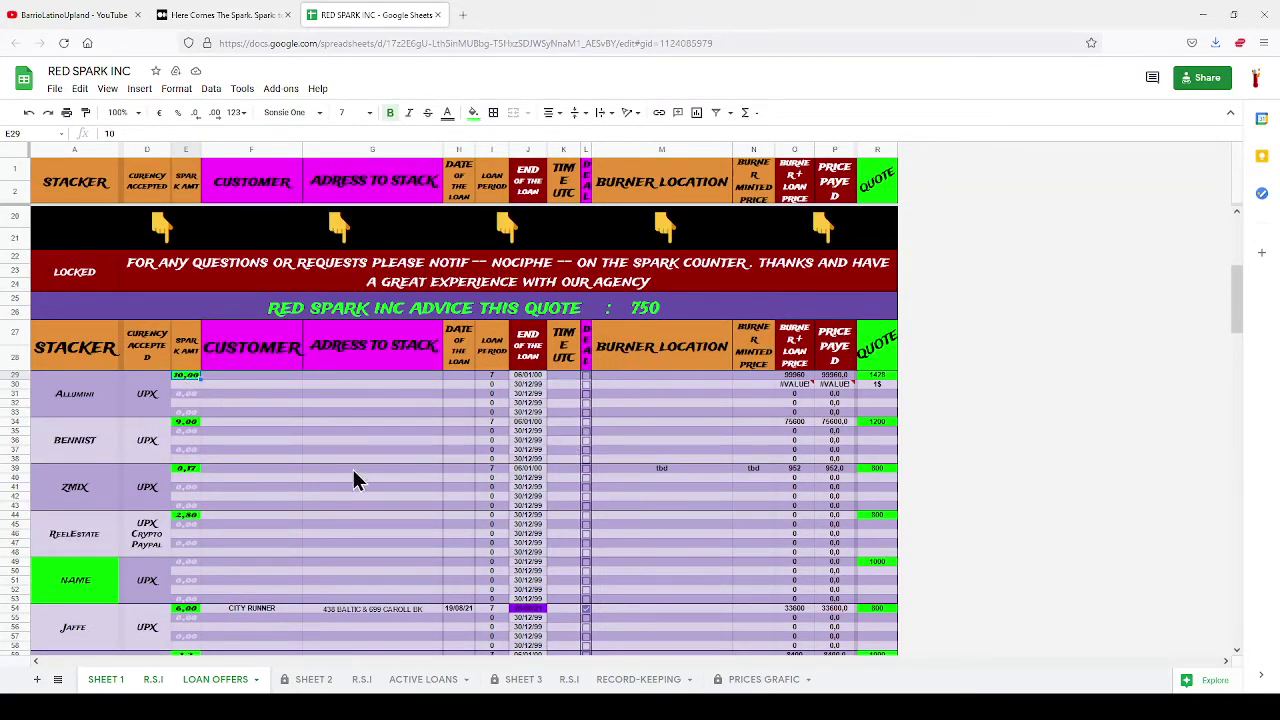
left_click(97, 405)
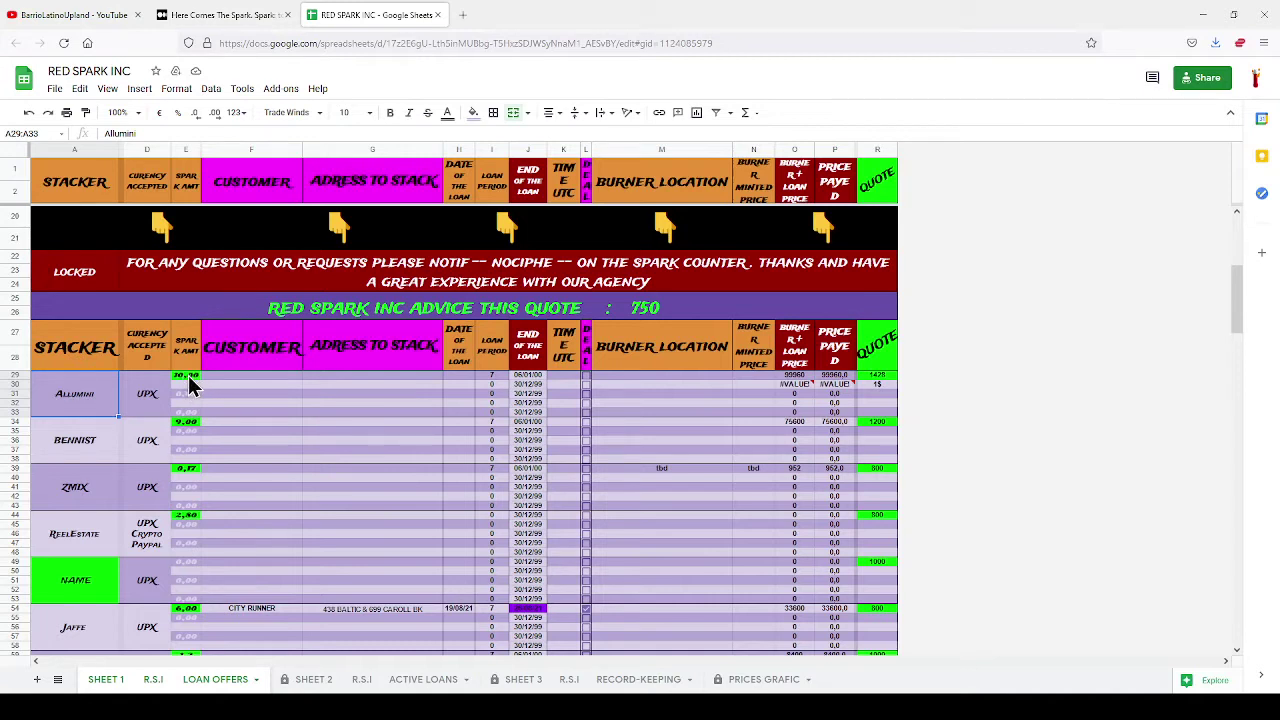
left_click(492, 377)
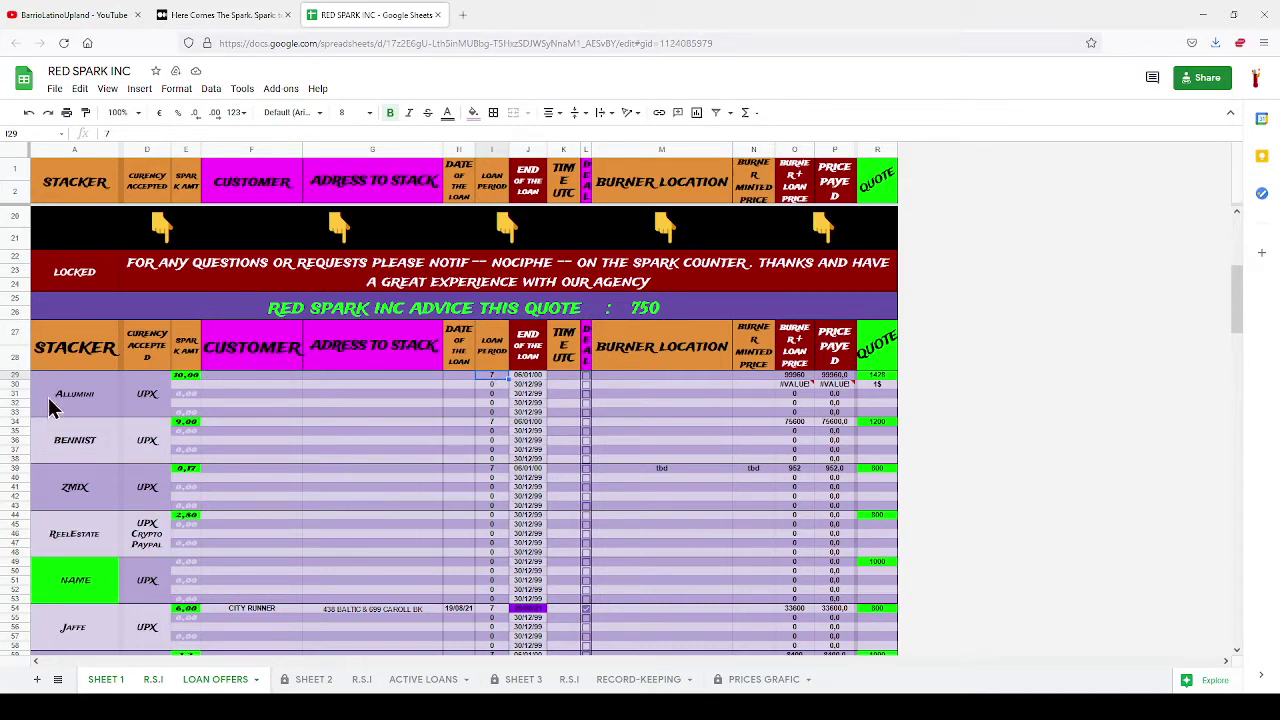
left_click(88, 403)
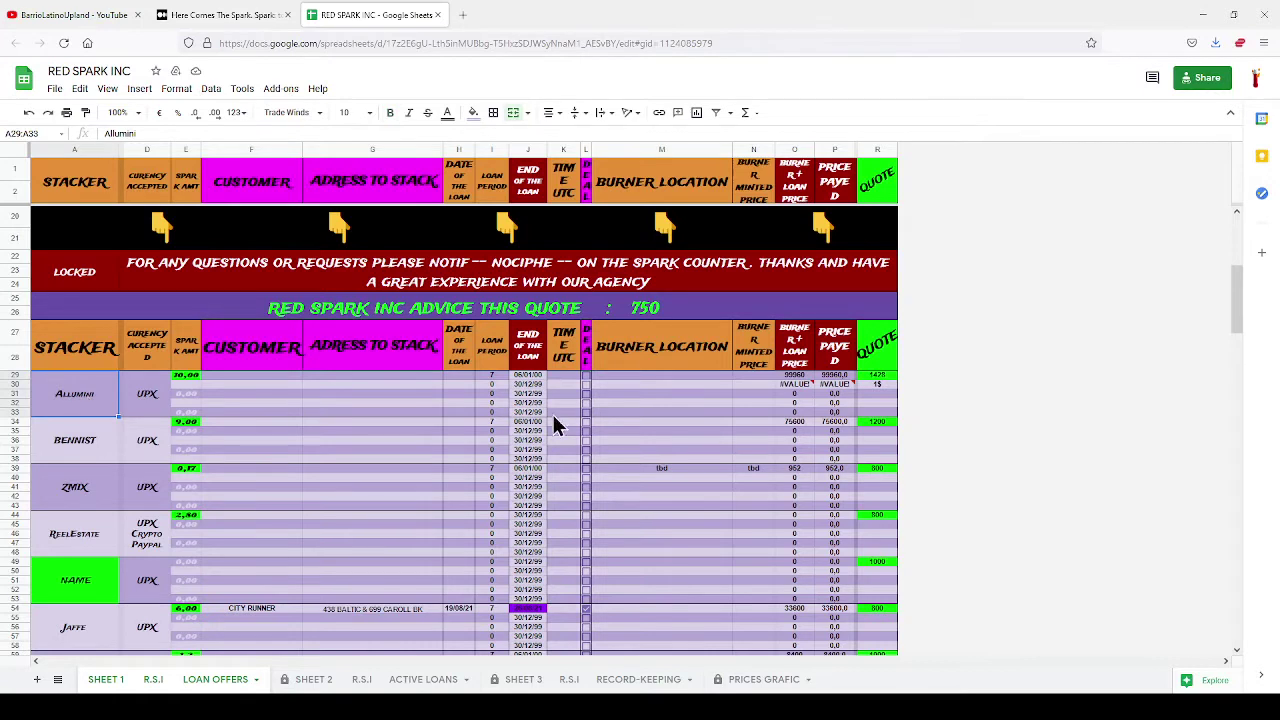
left_click(616, 376)
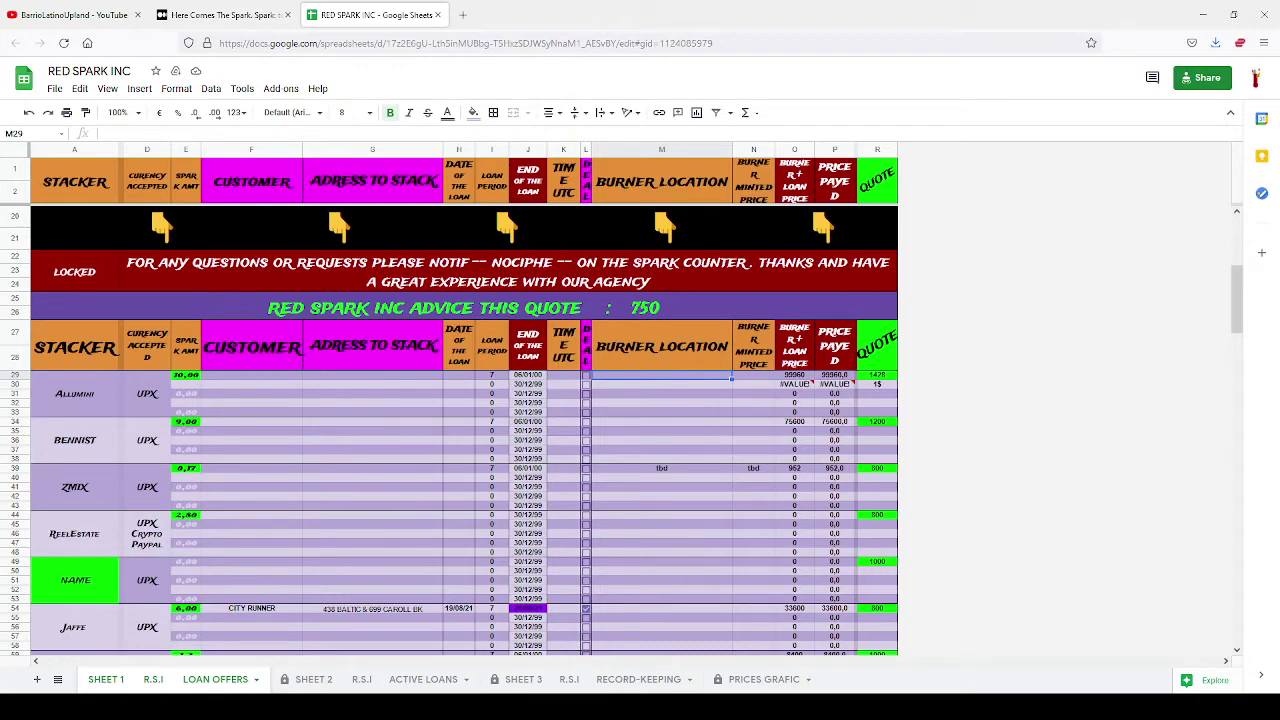
- Switch to Upland and try to offer the owned property 276 22nd St for sale at 70,000 UPX
key("alt+Tab")
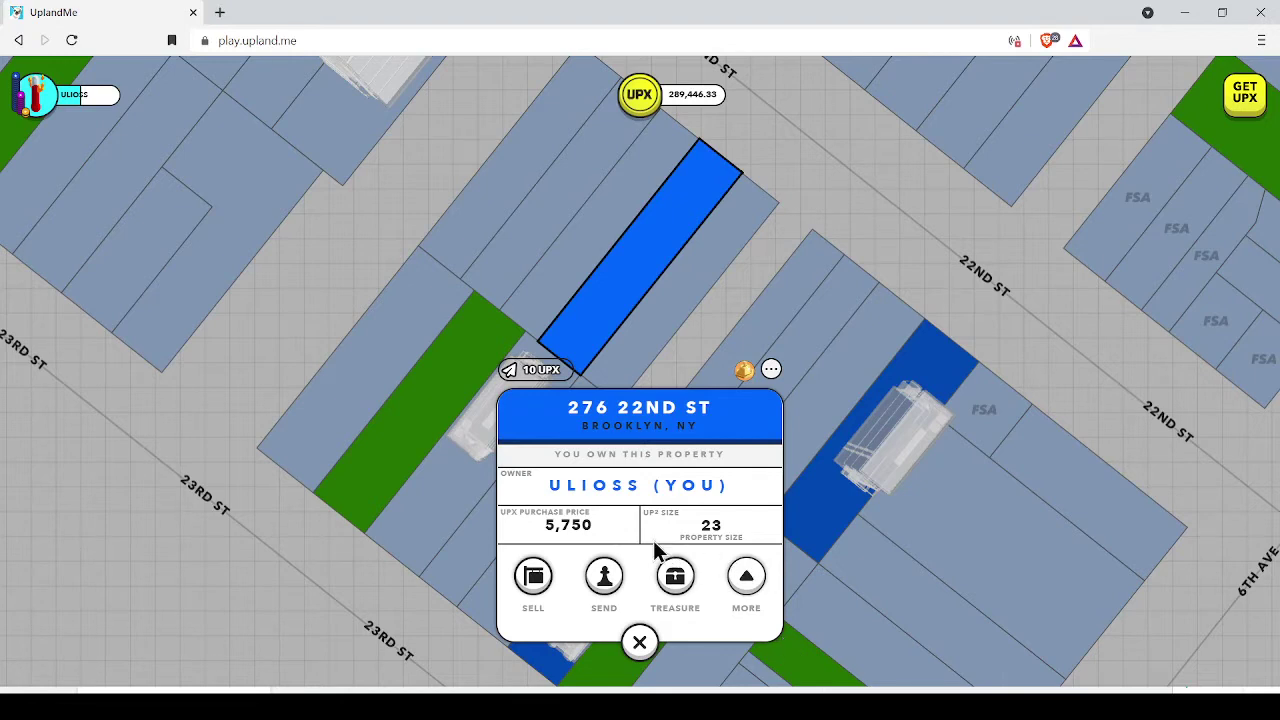
left_click(534, 586)
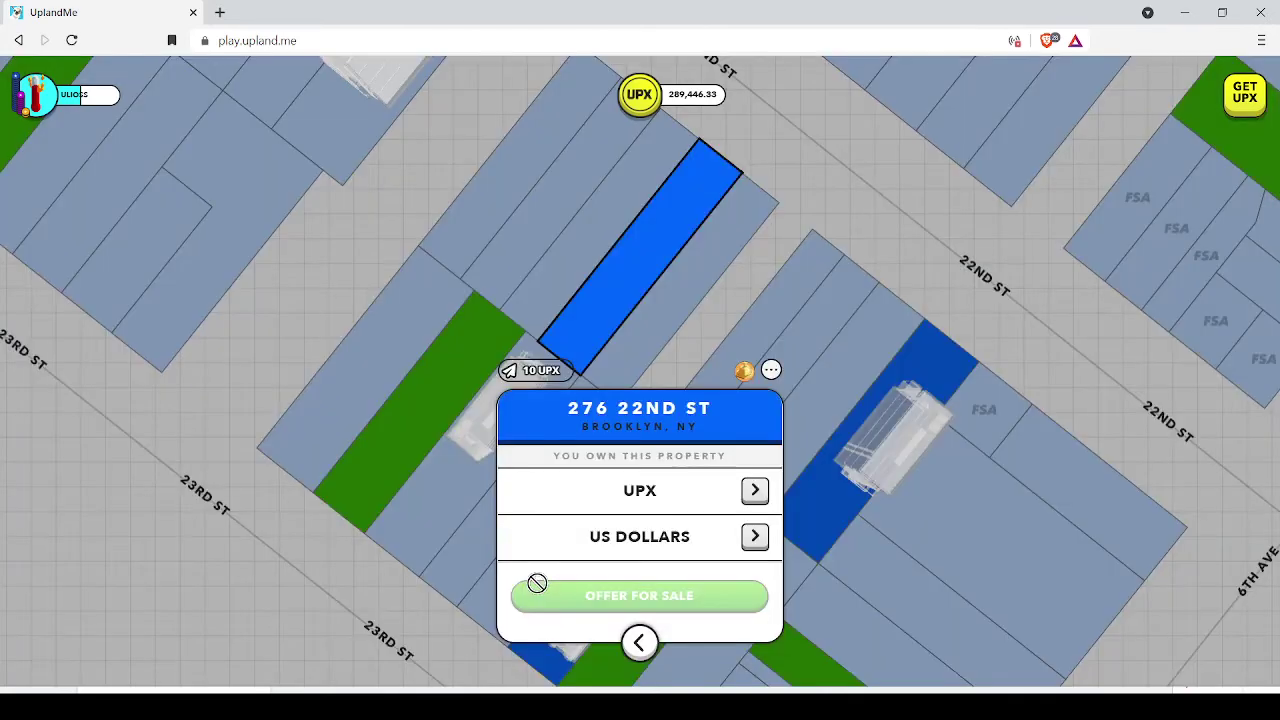
left_click(650, 500)
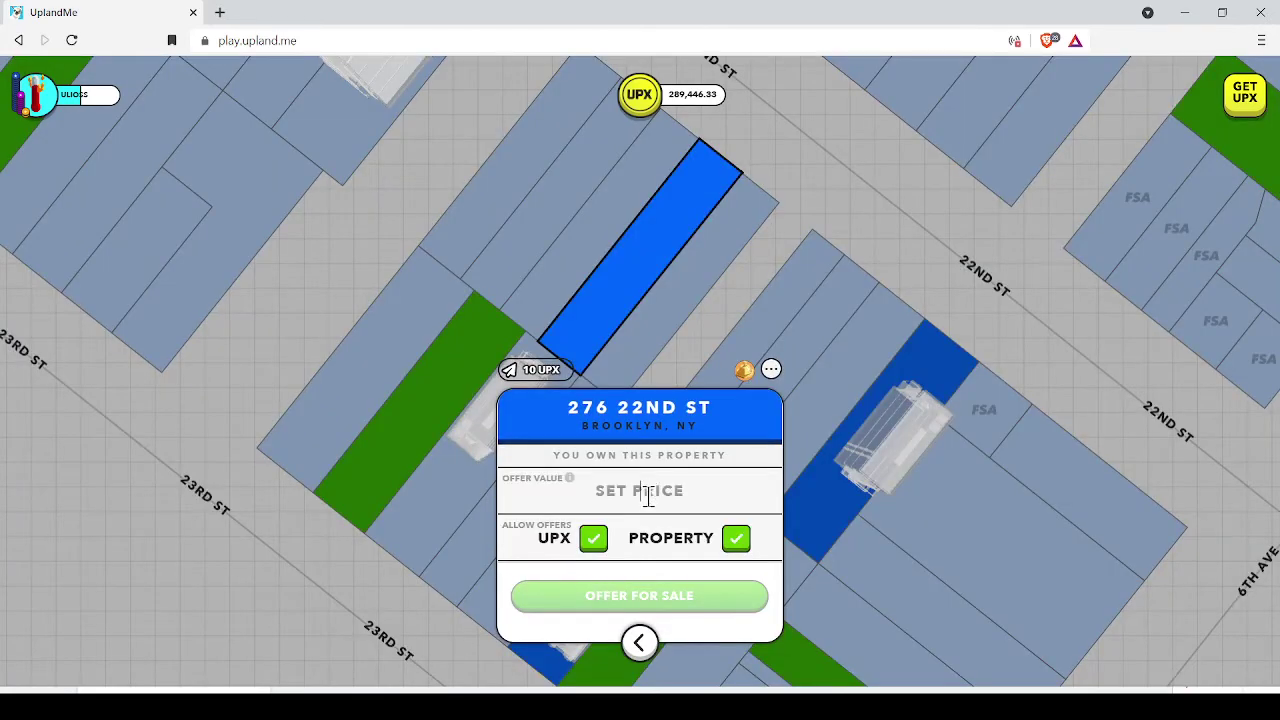
type("700000")
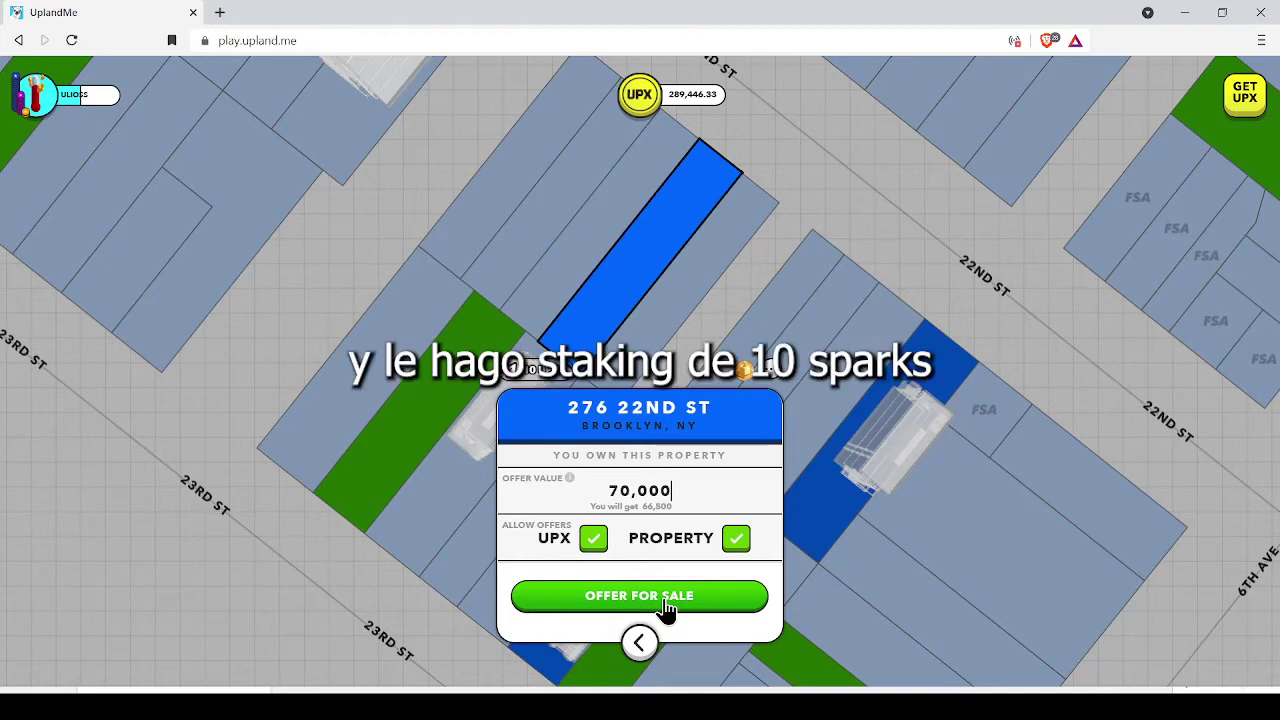
left_click(664, 600)
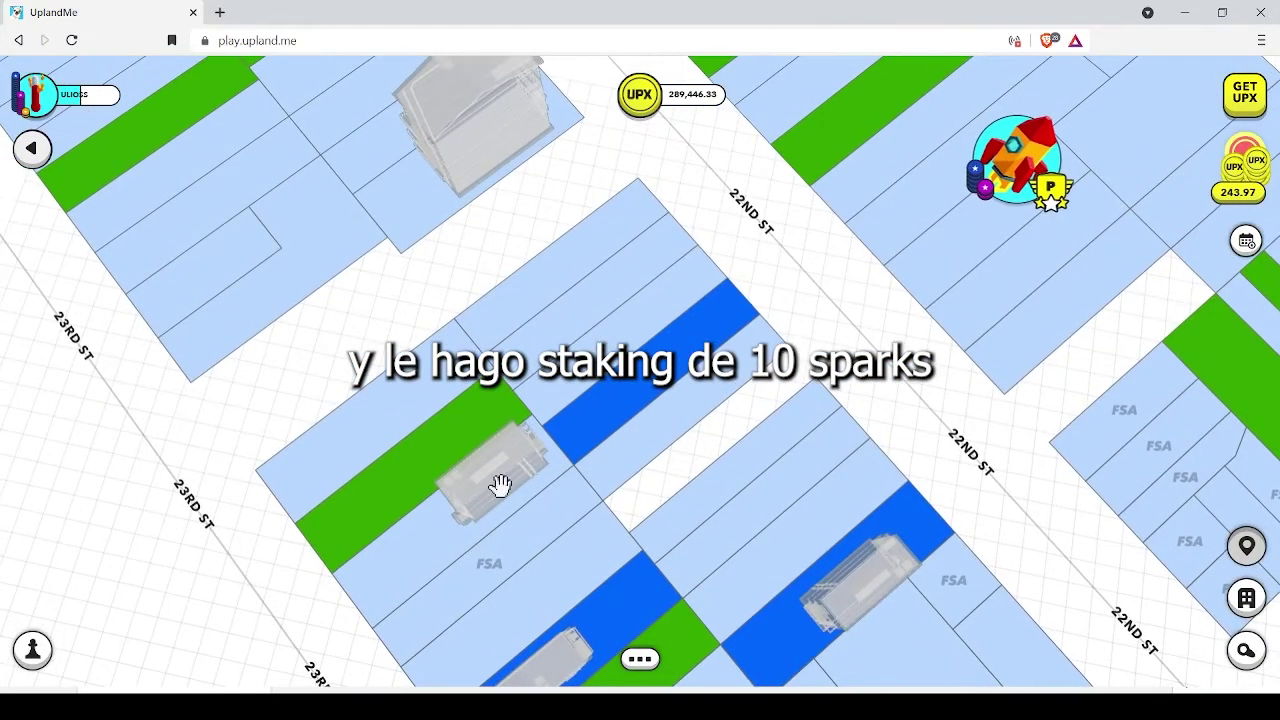
- View the property card of 277 23rd St, where a building is under construction, and close it
left_click(500, 486)
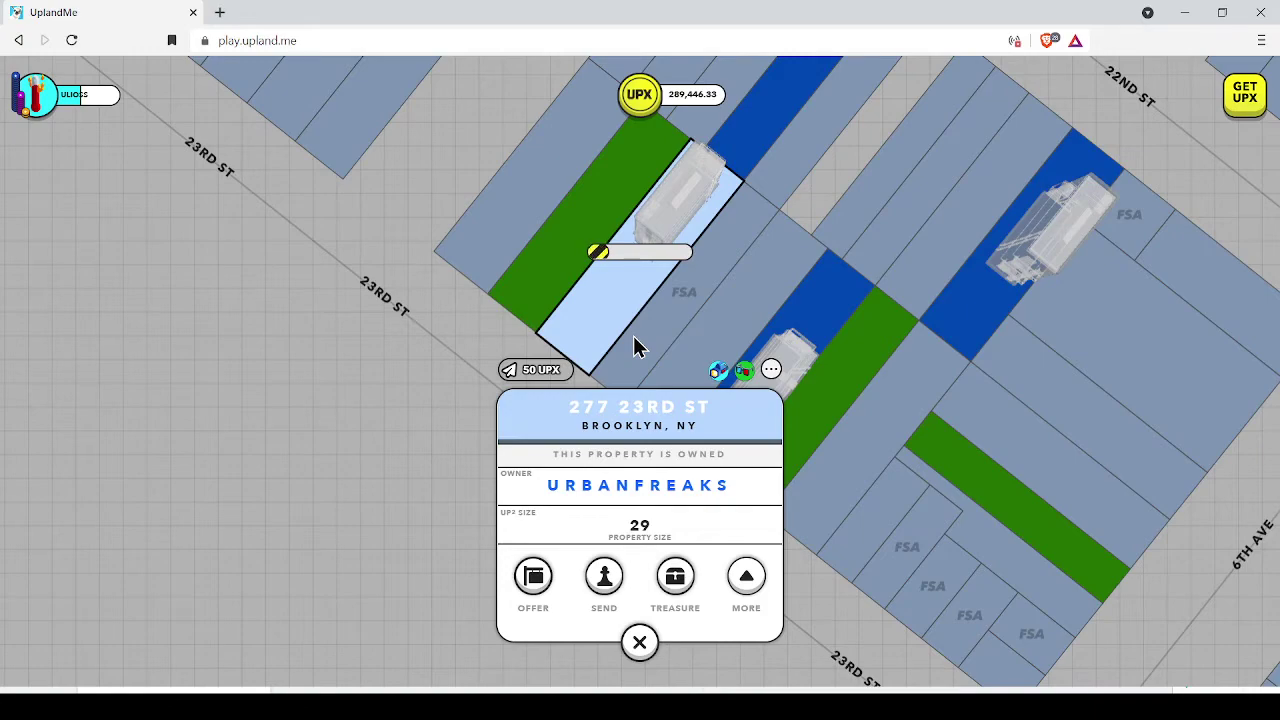
left_click(640, 642)
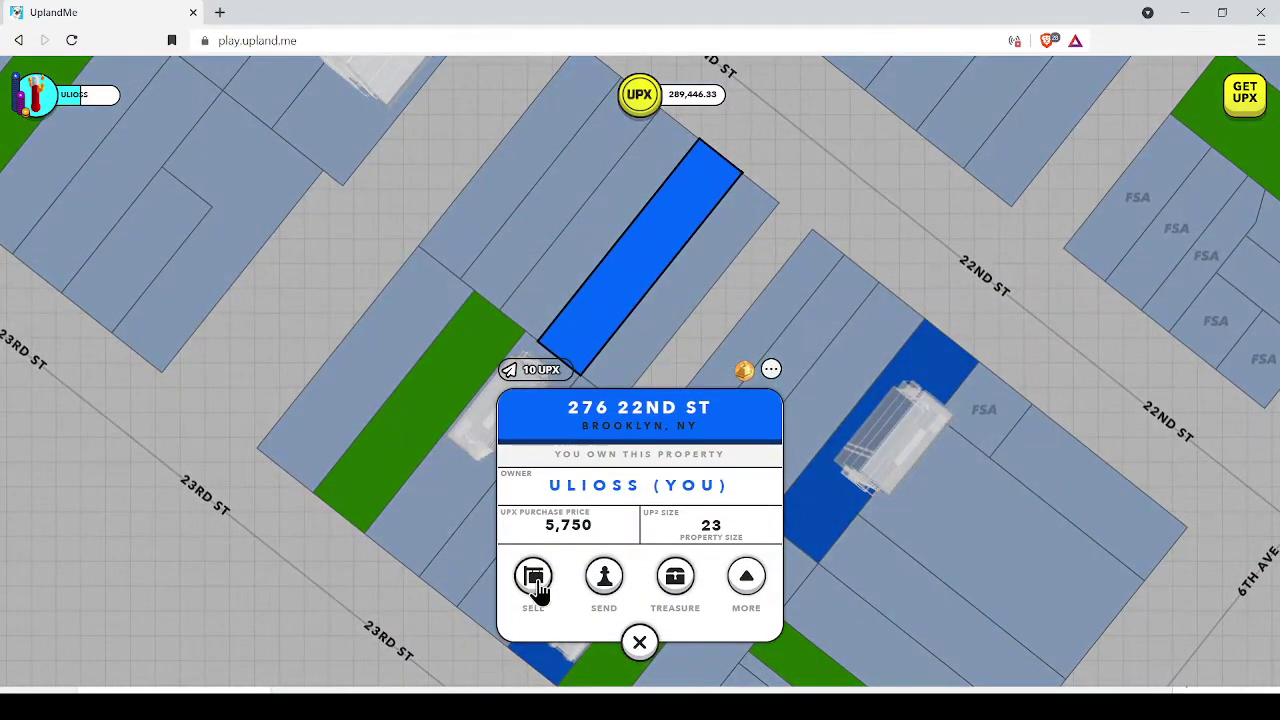
- Begin a new sale offer for 276 22nd St and set its price to 70,000 UPX
left_click(533, 583)
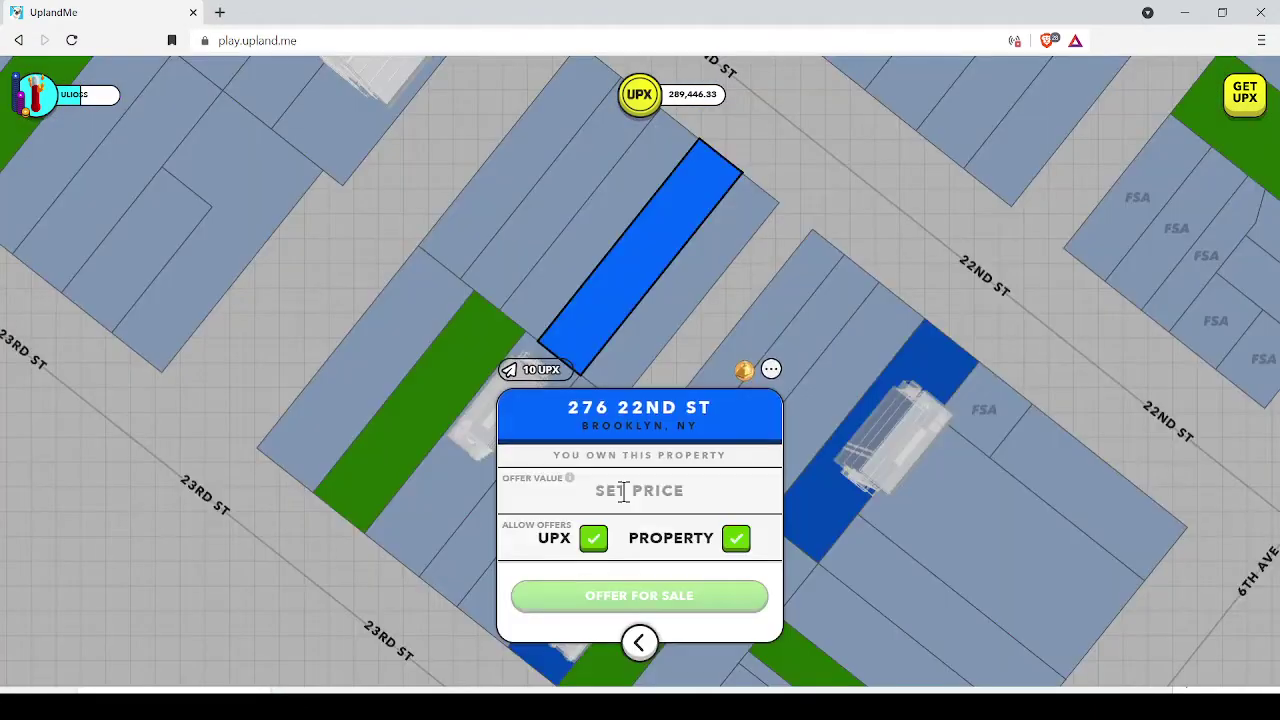
left_click(623, 491)
type("70000")
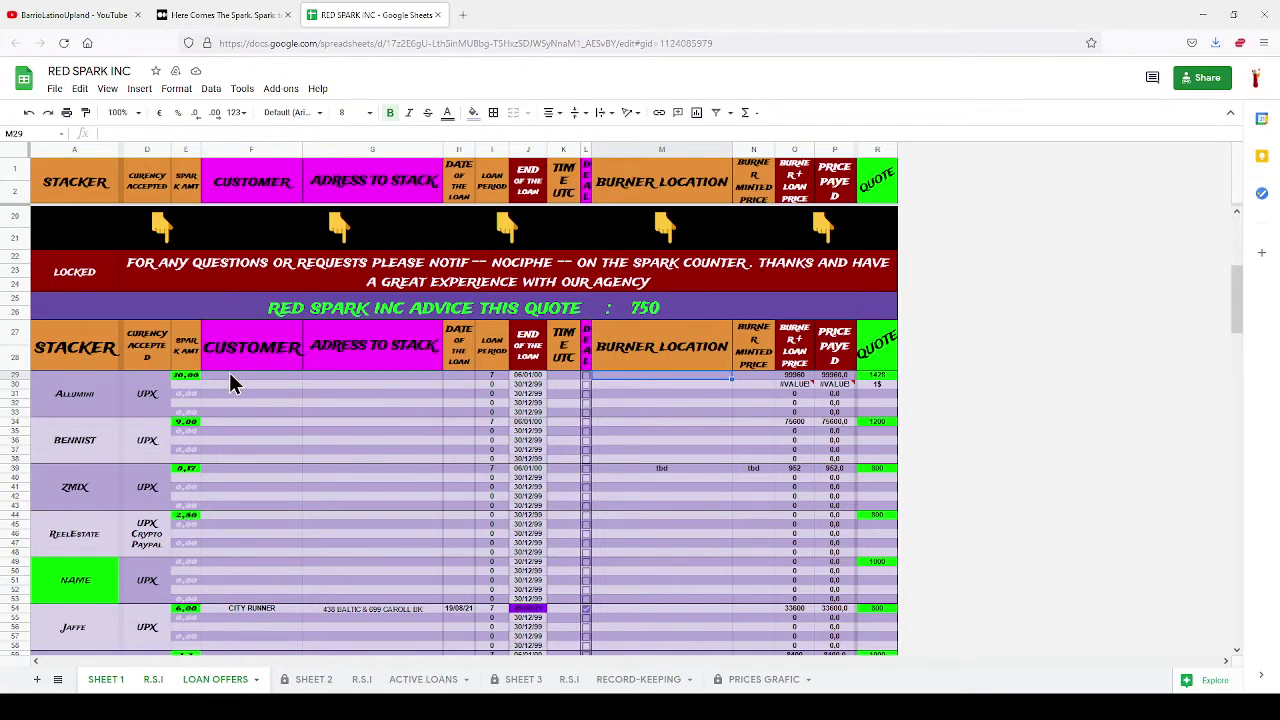
- Return to the RED SPARK INC spreadsheet and examine how burner minted price, burner plus loan price, price payed and quote relate to the Spark amount
left_click(754, 375)
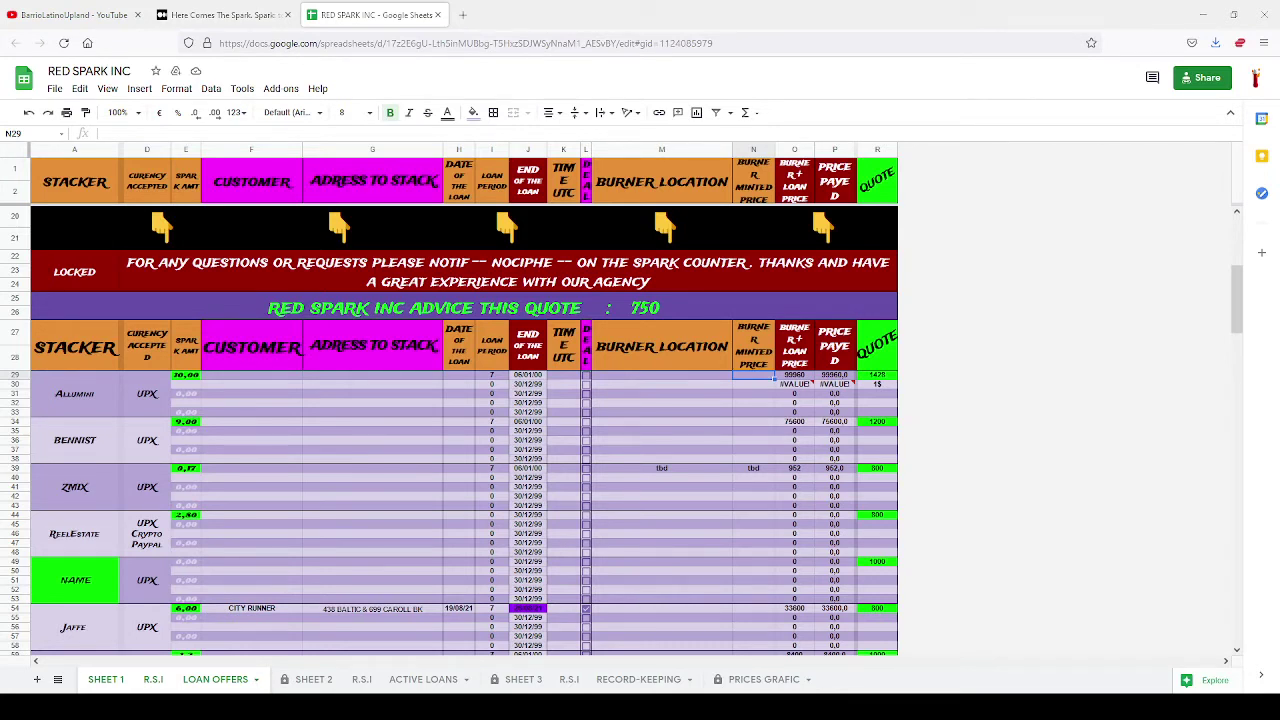
key("Right")
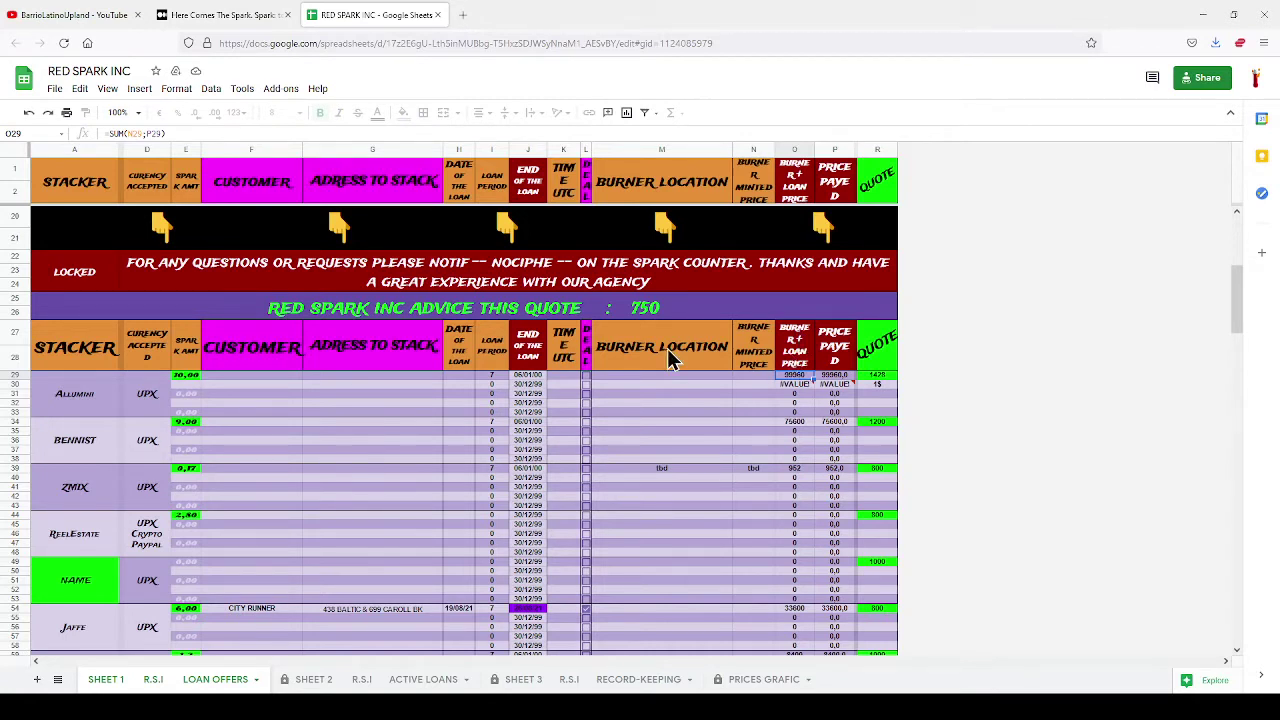
left_click(838, 360)
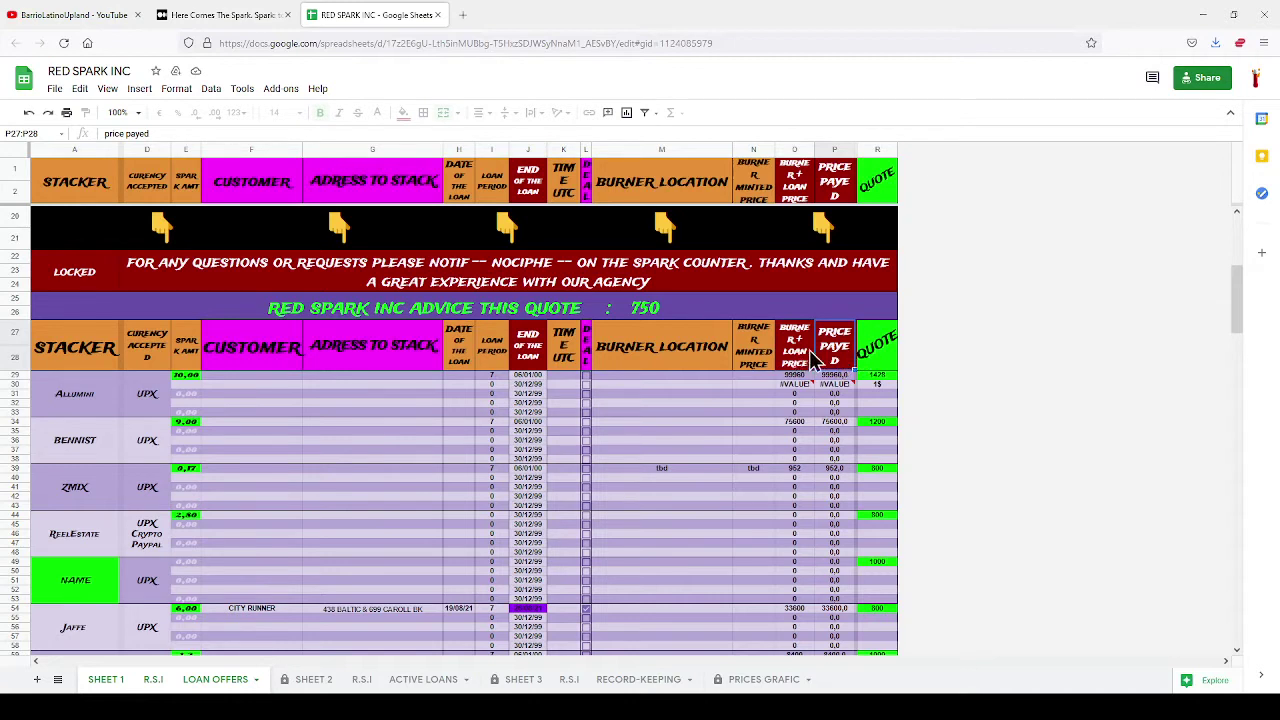
left_click(884, 358)
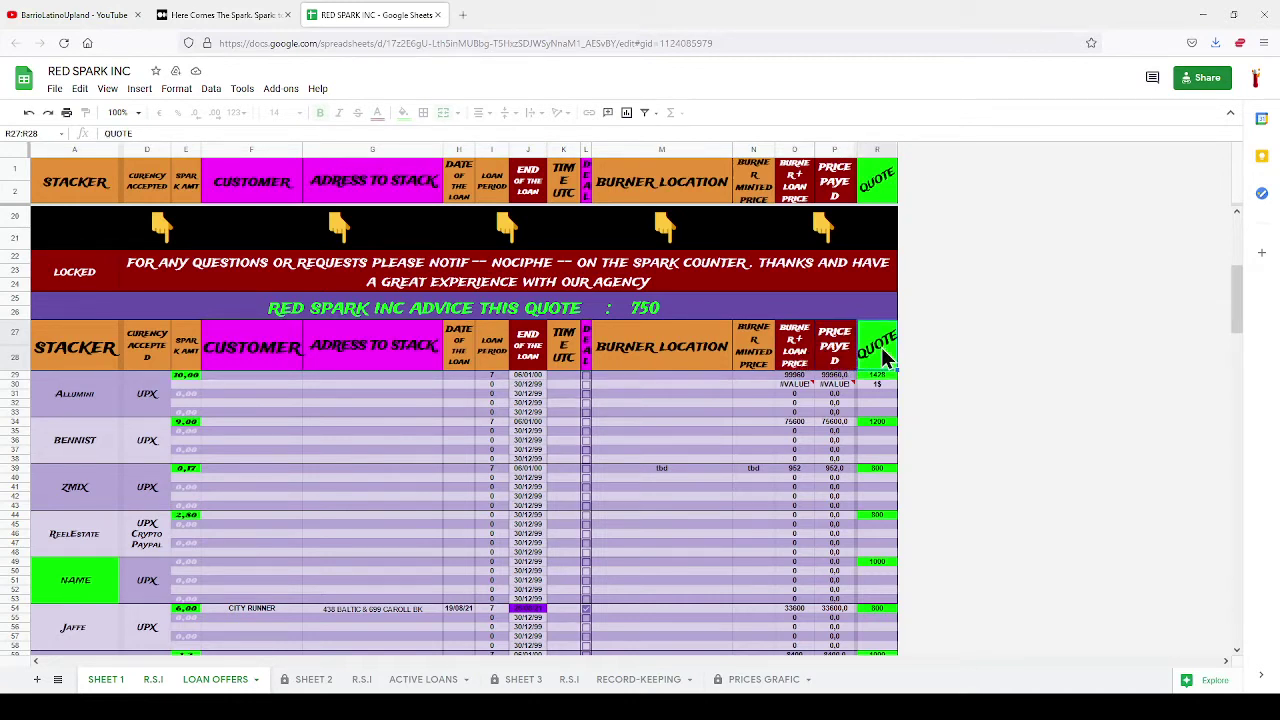
left_click(182, 374)
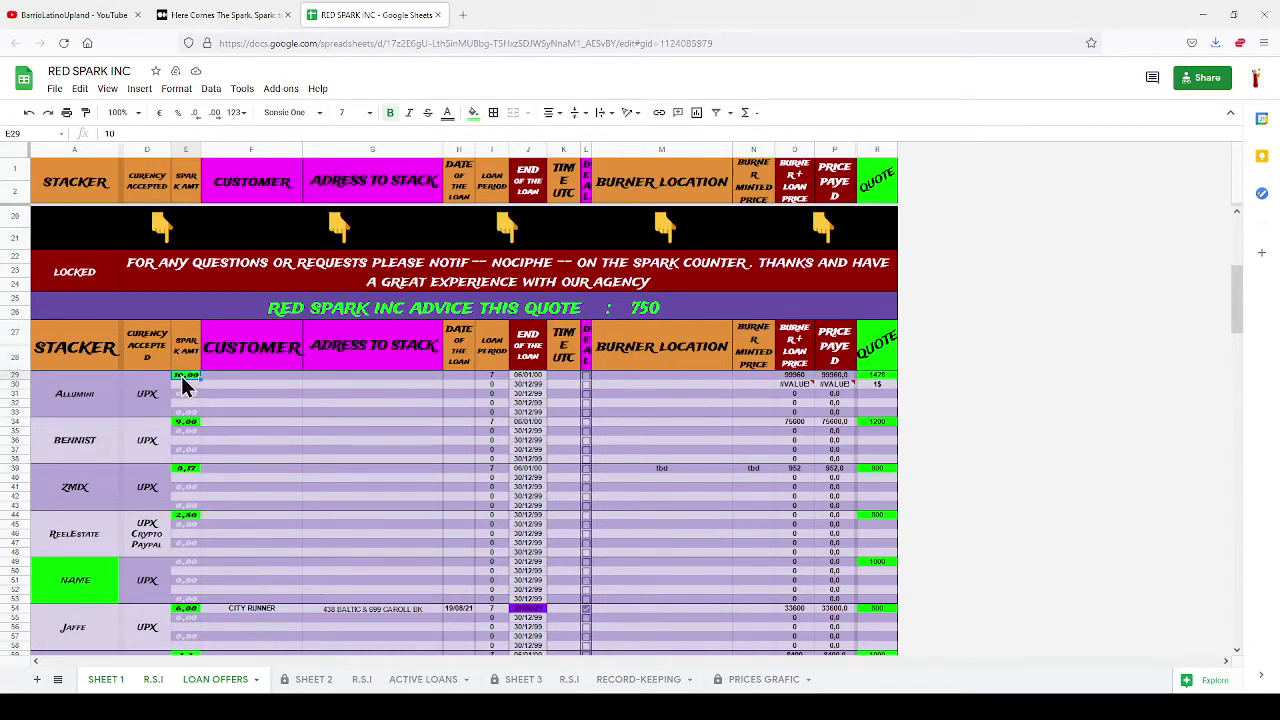
mouse_move(793, 388)
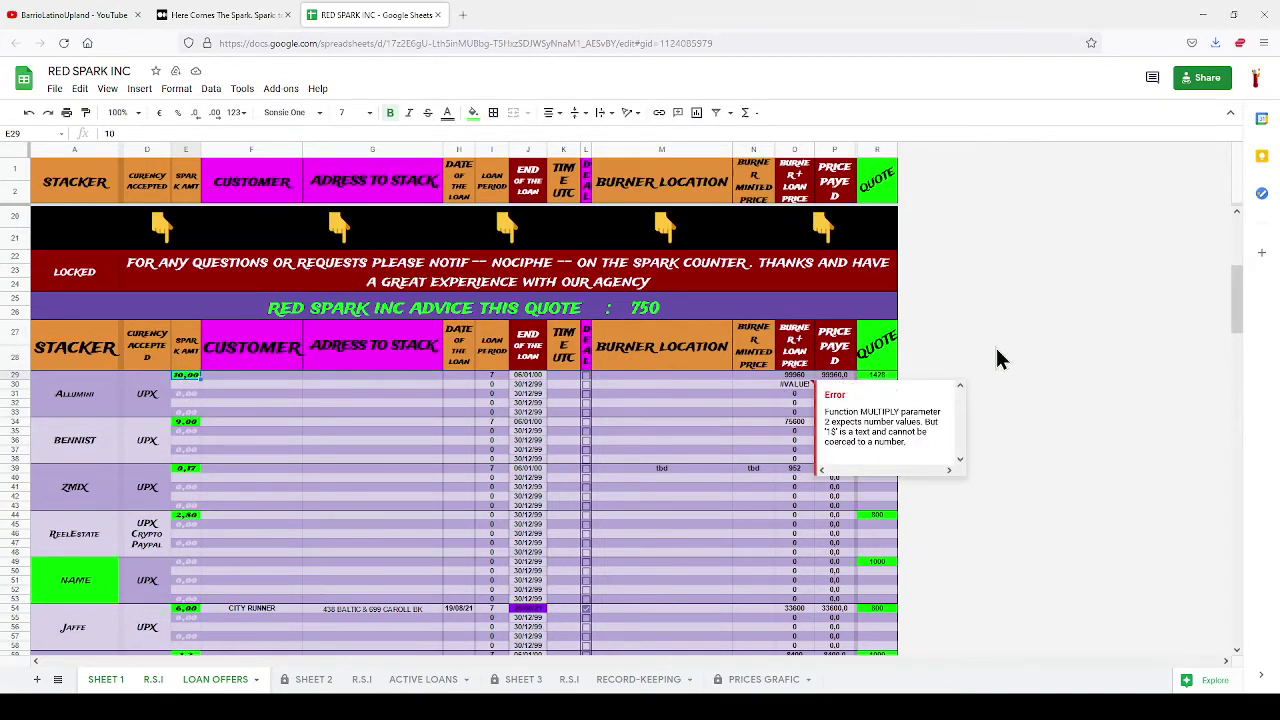
left_click(877, 348)
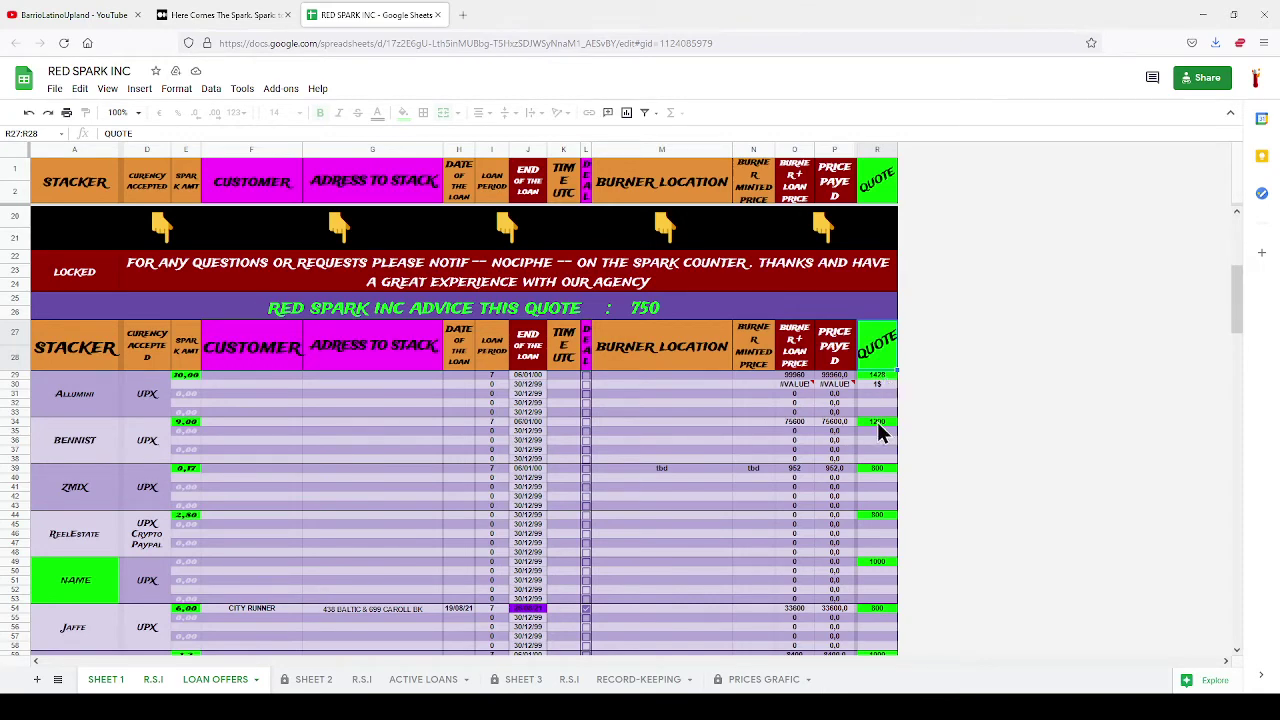
scroll(194, 403, "down", 2)
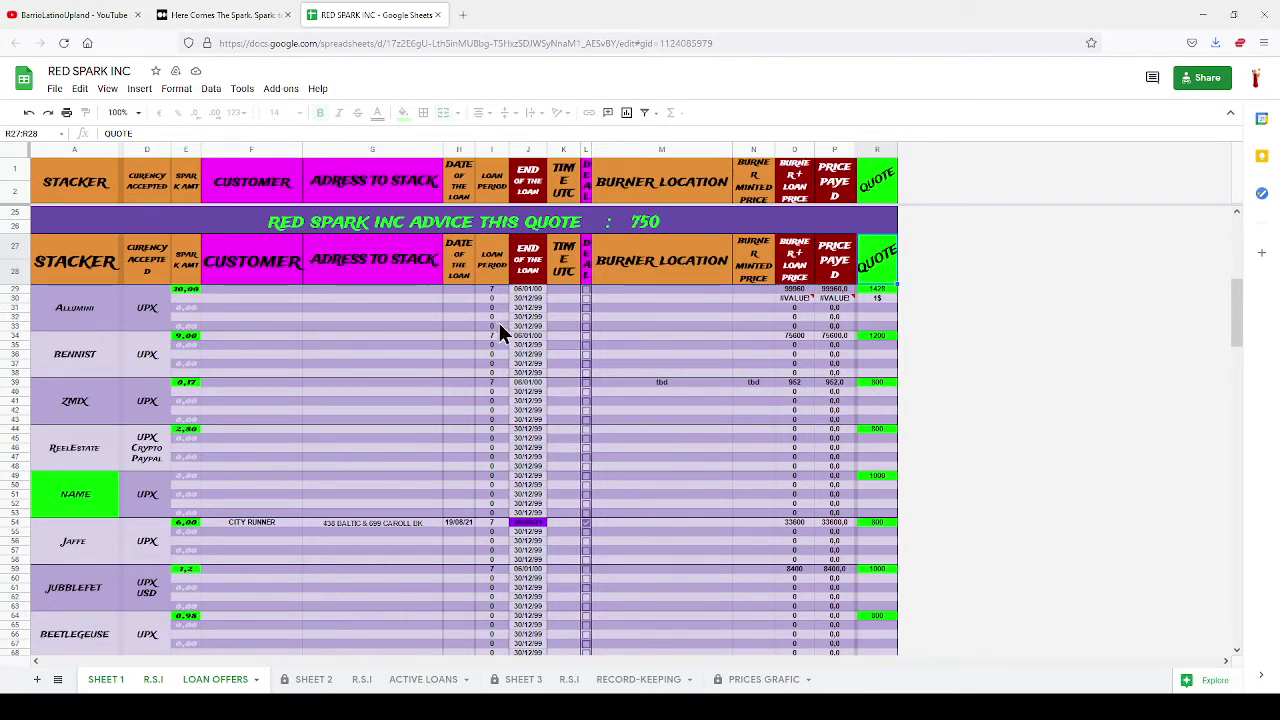
scroll(383, 397, "up", 2)
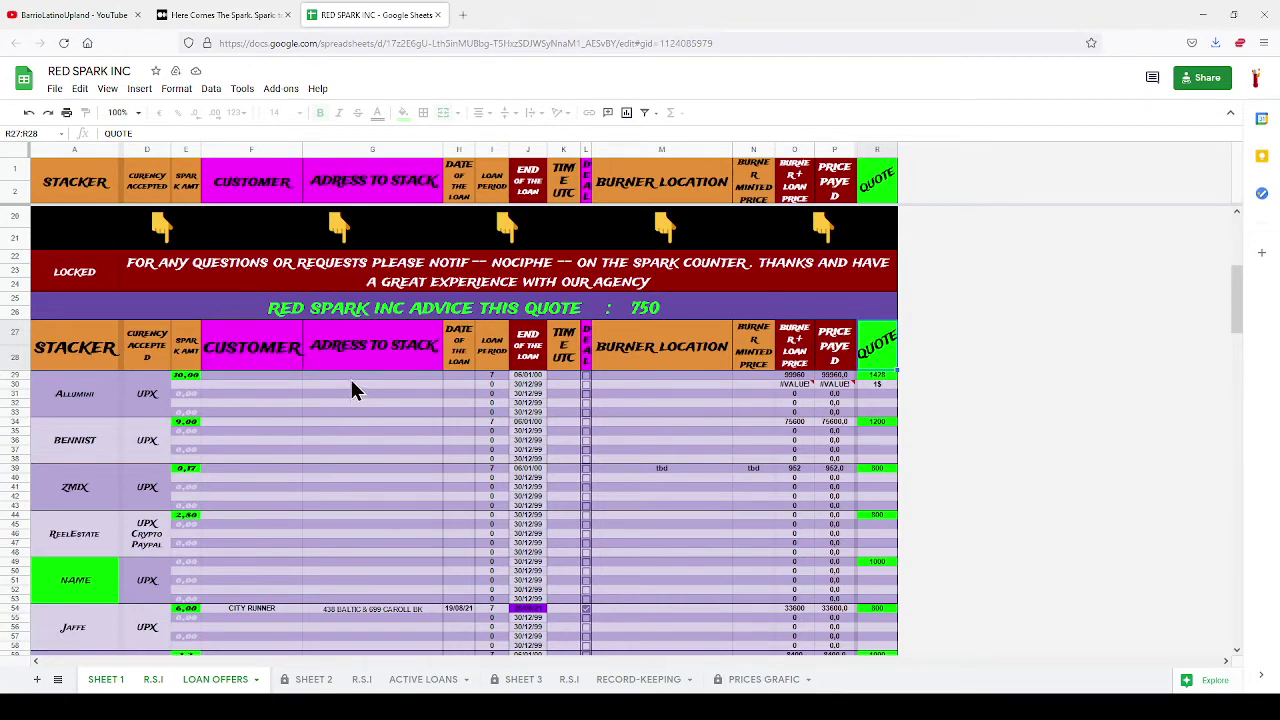
- Examine the stackers' offers in the section below that accepts only USD and crypto
scroll(382, 440, "down", 20)
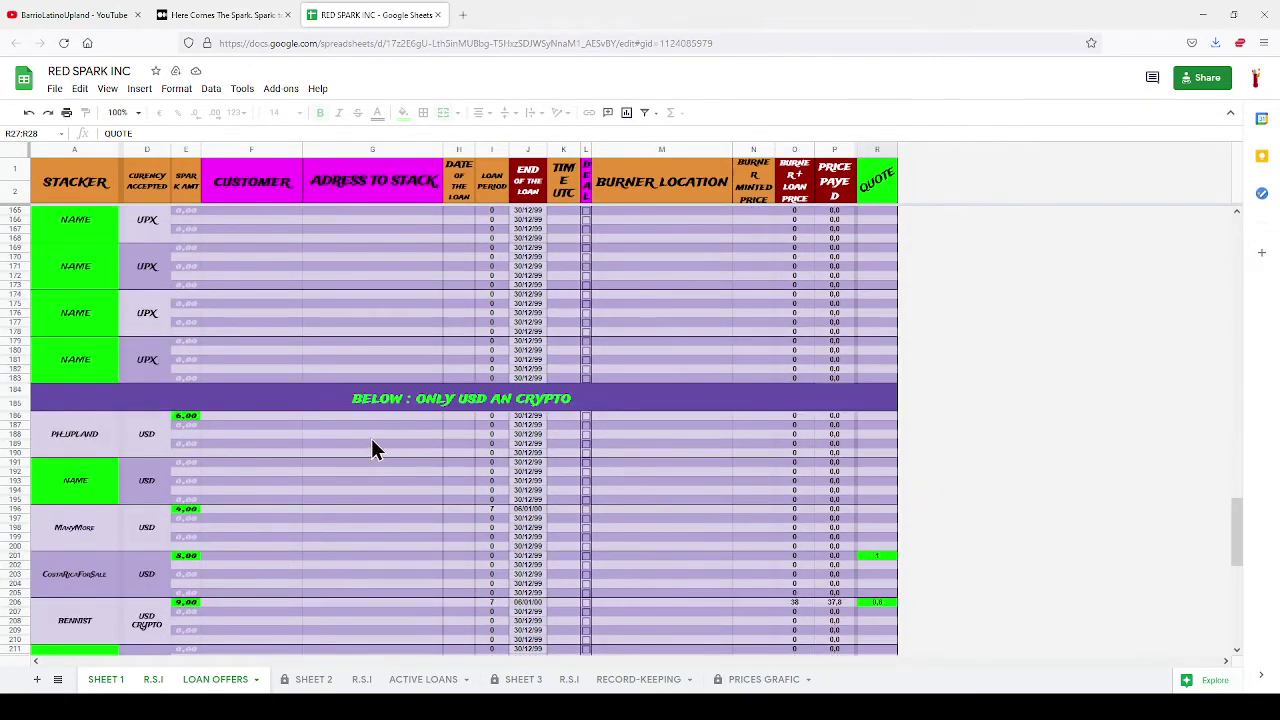
scroll(150, 416, "down", 3)
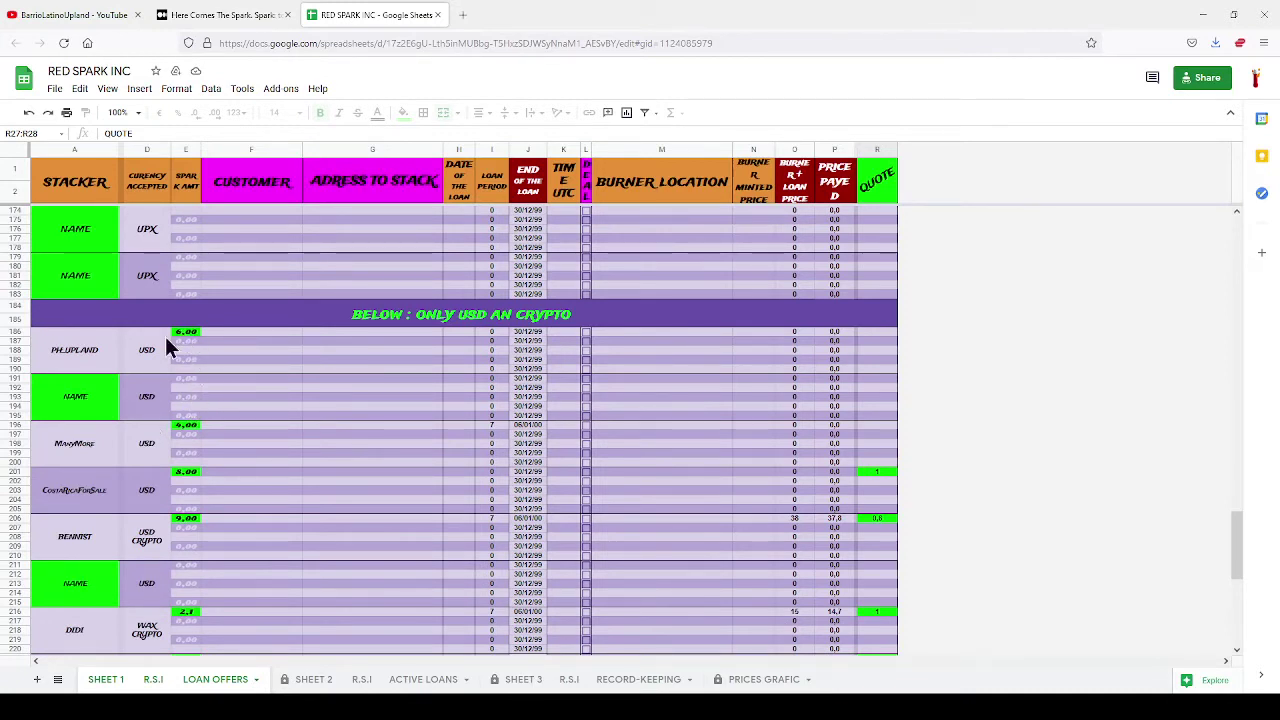
left_click(84, 428)
scroll(314, 470, "down", 12)
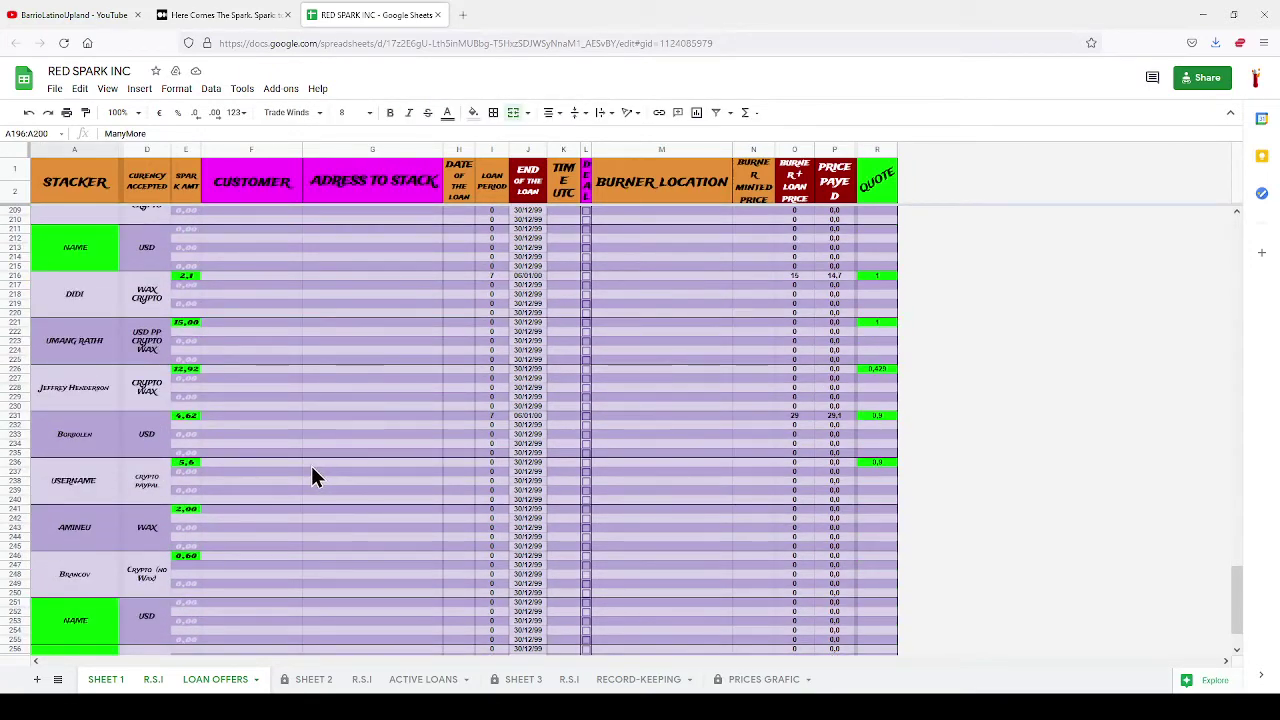
scroll(308, 476, "down", 3)
scroll(302, 474, "up", 12)
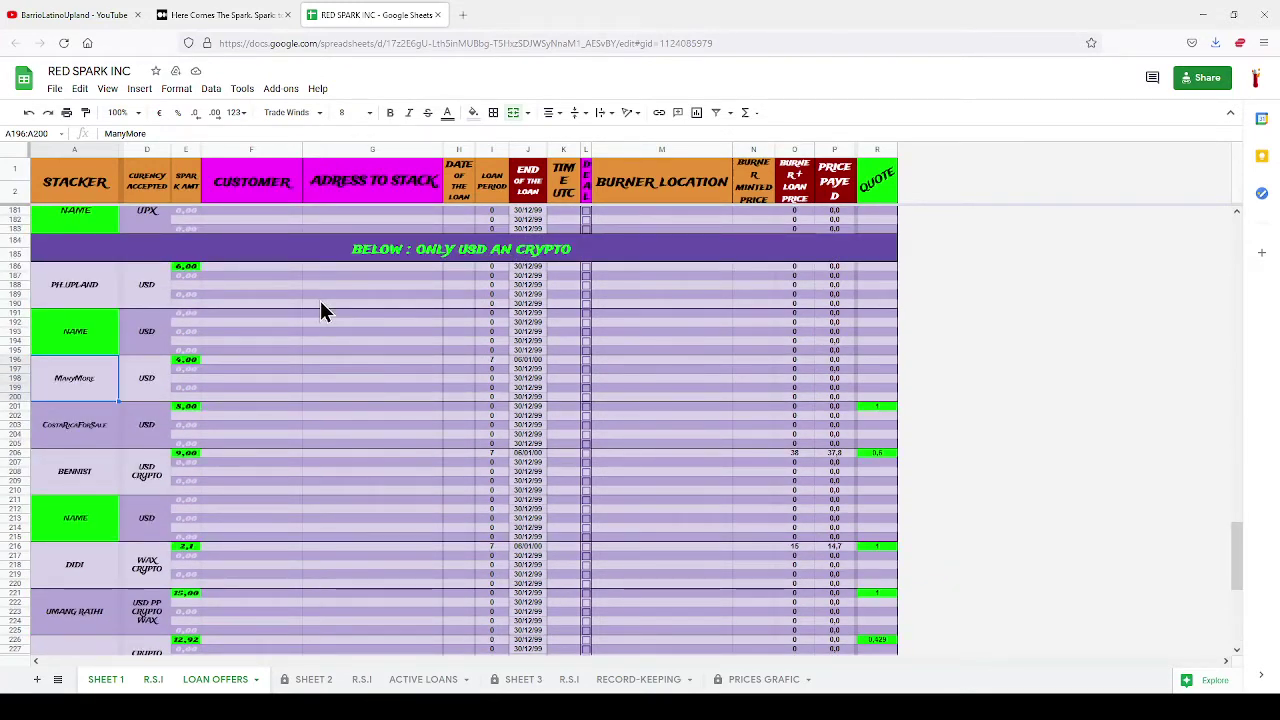
scroll(316, 400, "up", 3)
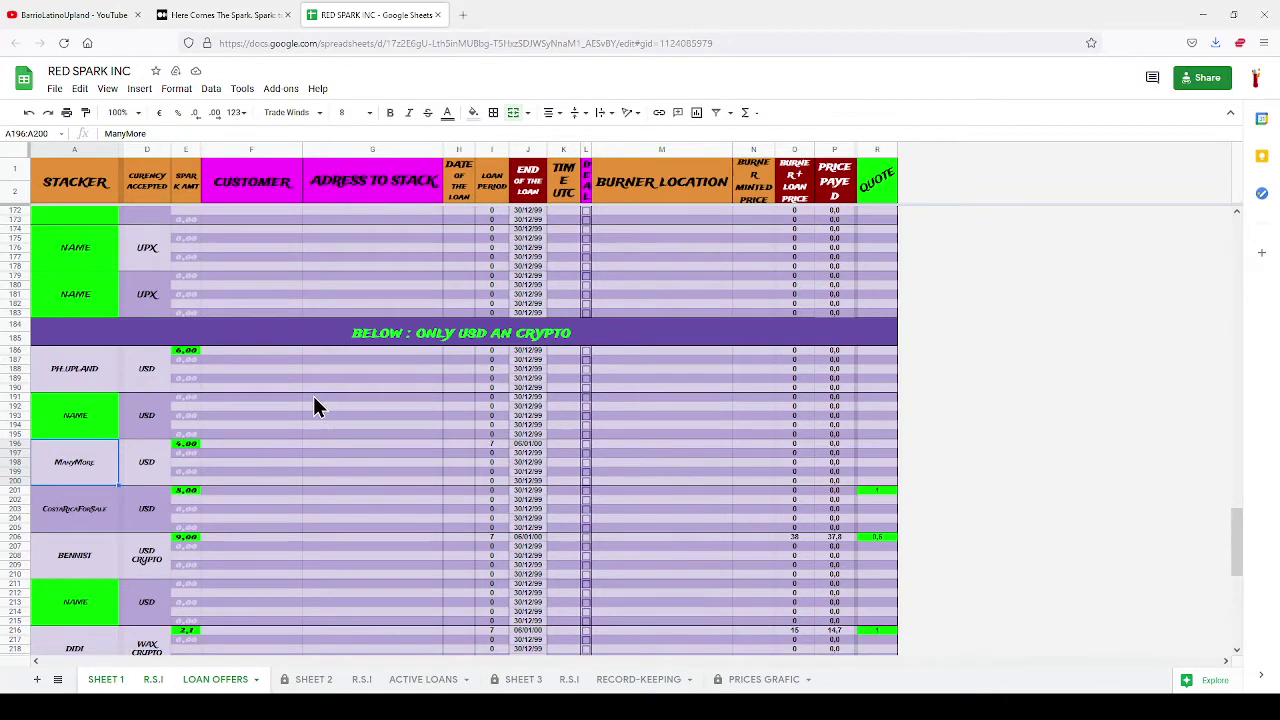
left_click(358, 341)
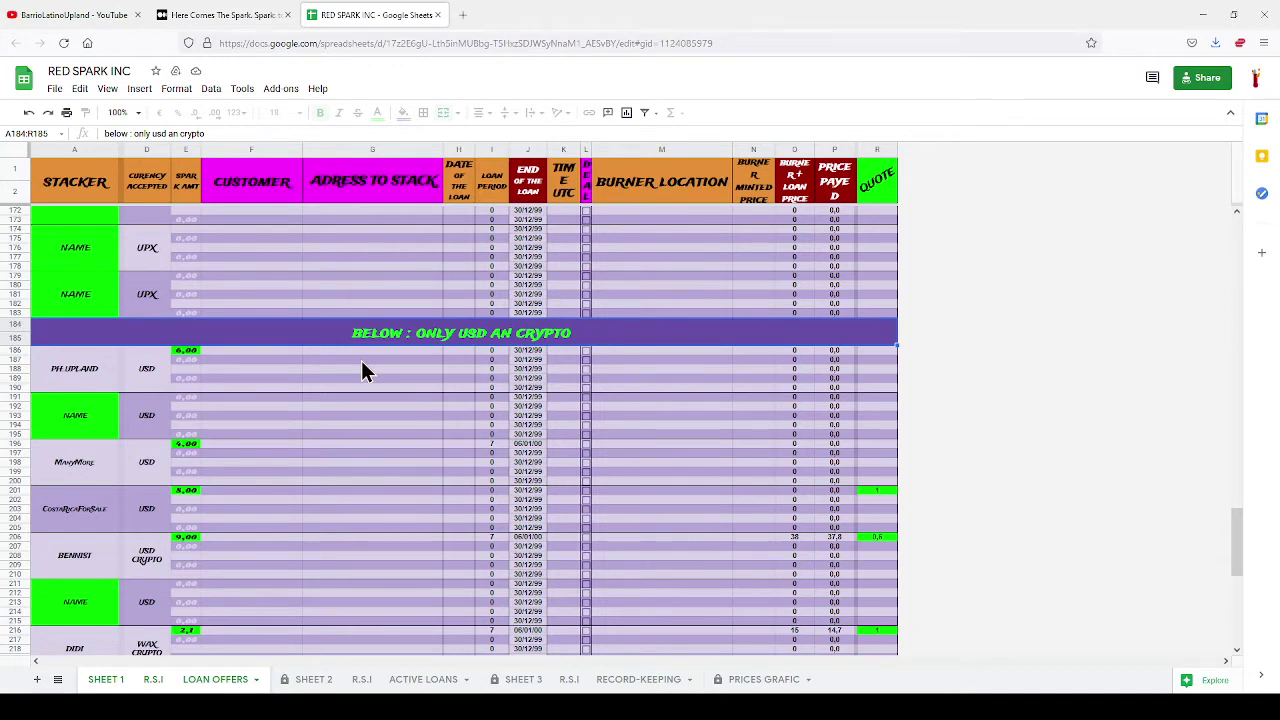
- Go back up the loan offers sheet to the stackers' offers above the USD and crypto section
scroll(344, 455, "up", 9)
scroll(343, 446, "up", 8)
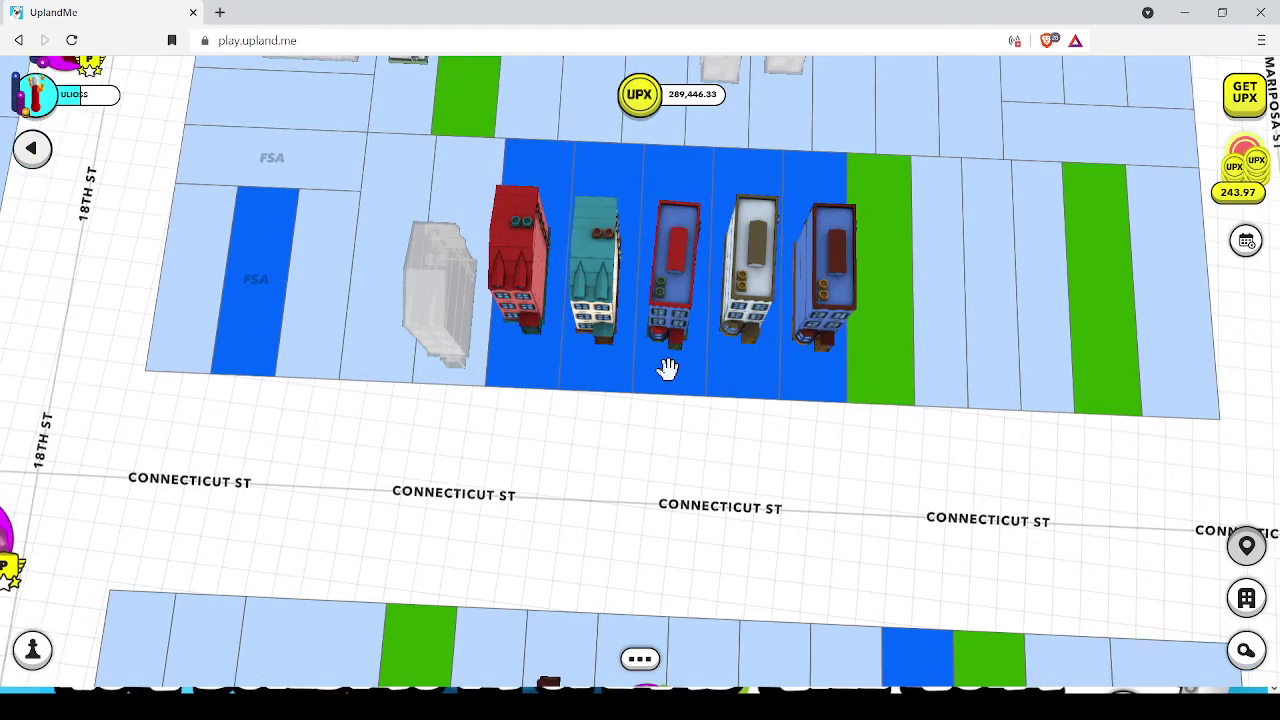
- View the property card of 250 Connecticut St with its full earnings details and options, and close it
left_click(667, 369)
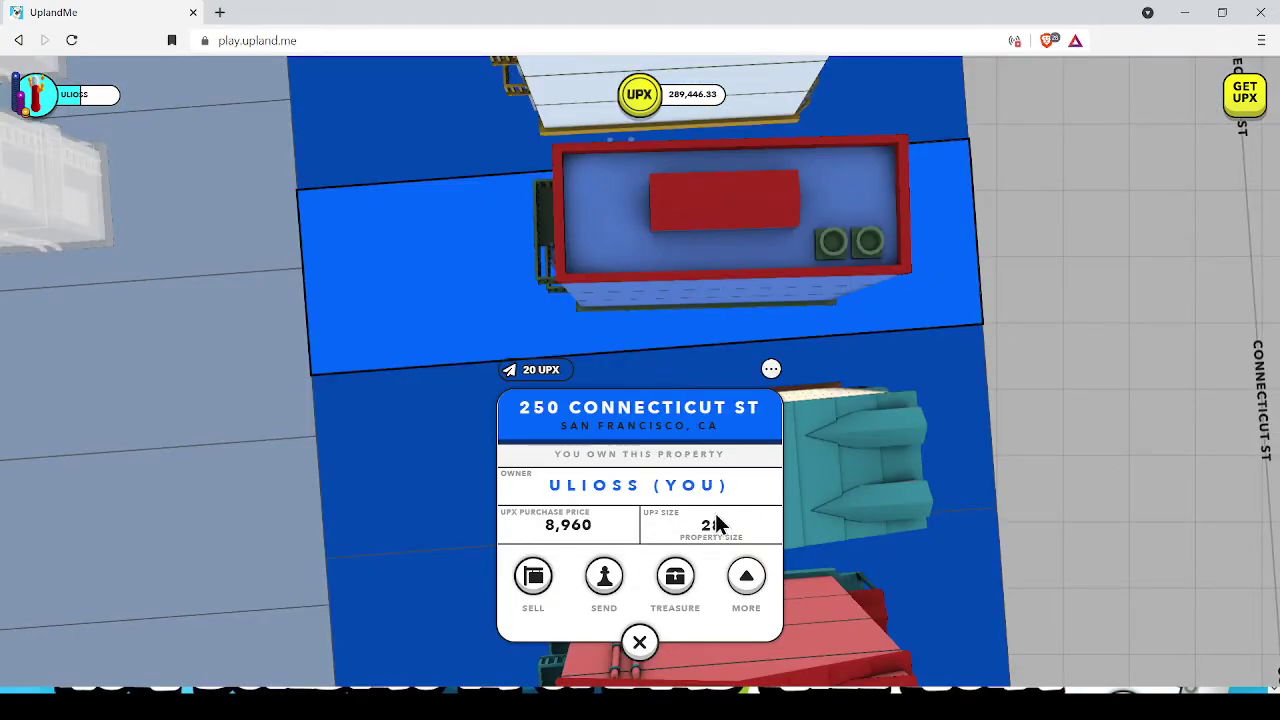
left_click(746, 576)
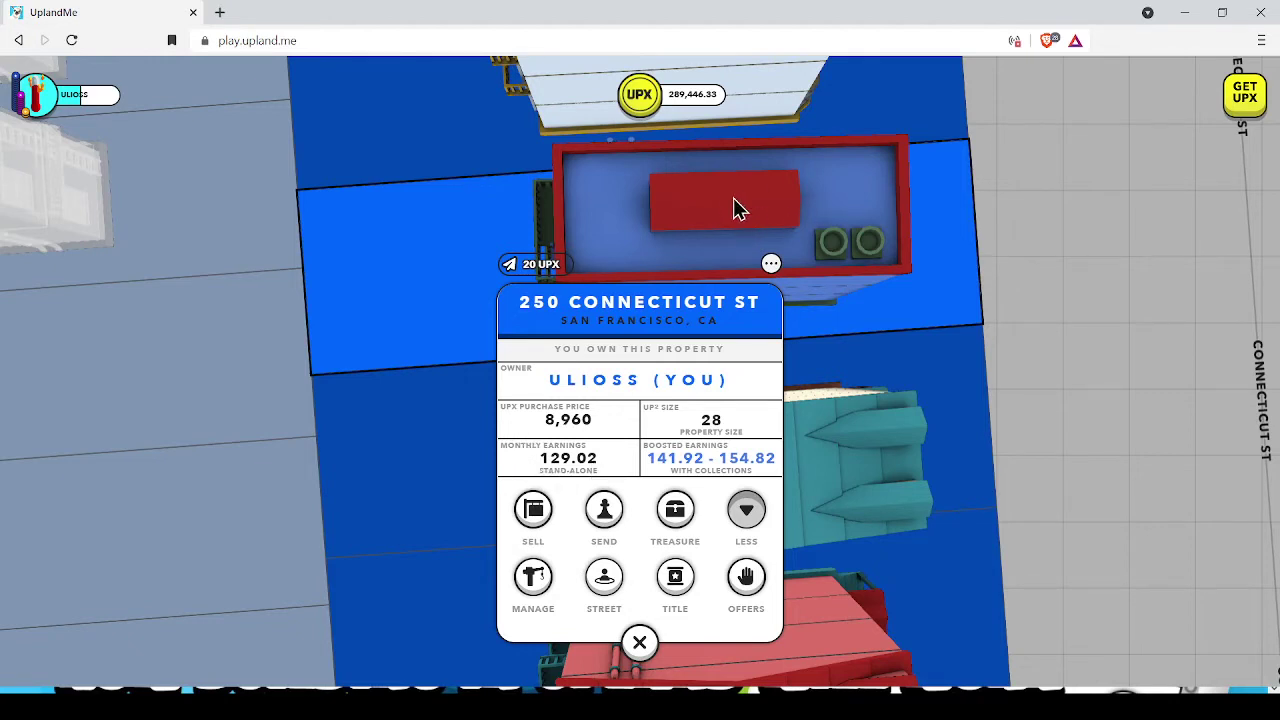
left_click(640, 645)
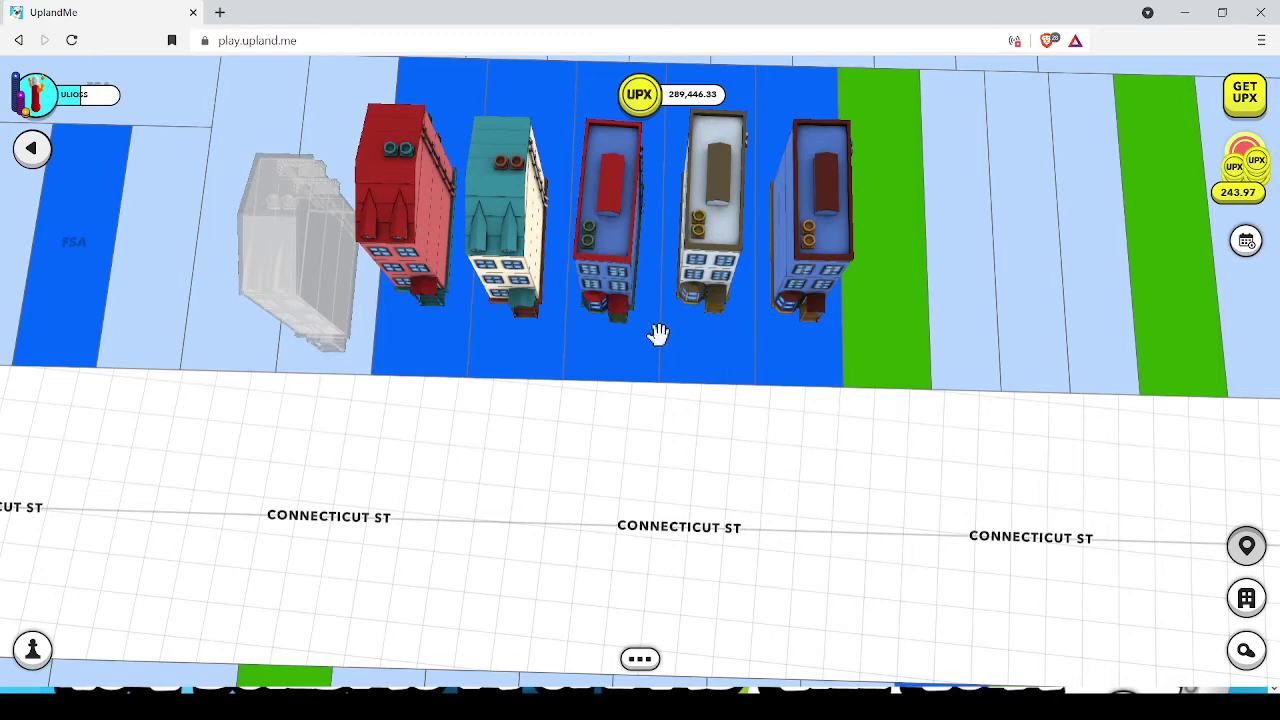
- Examine the fronts of the finished houses on the owned Connecticut St properties up close
scroll(658, 335, "up", 3)
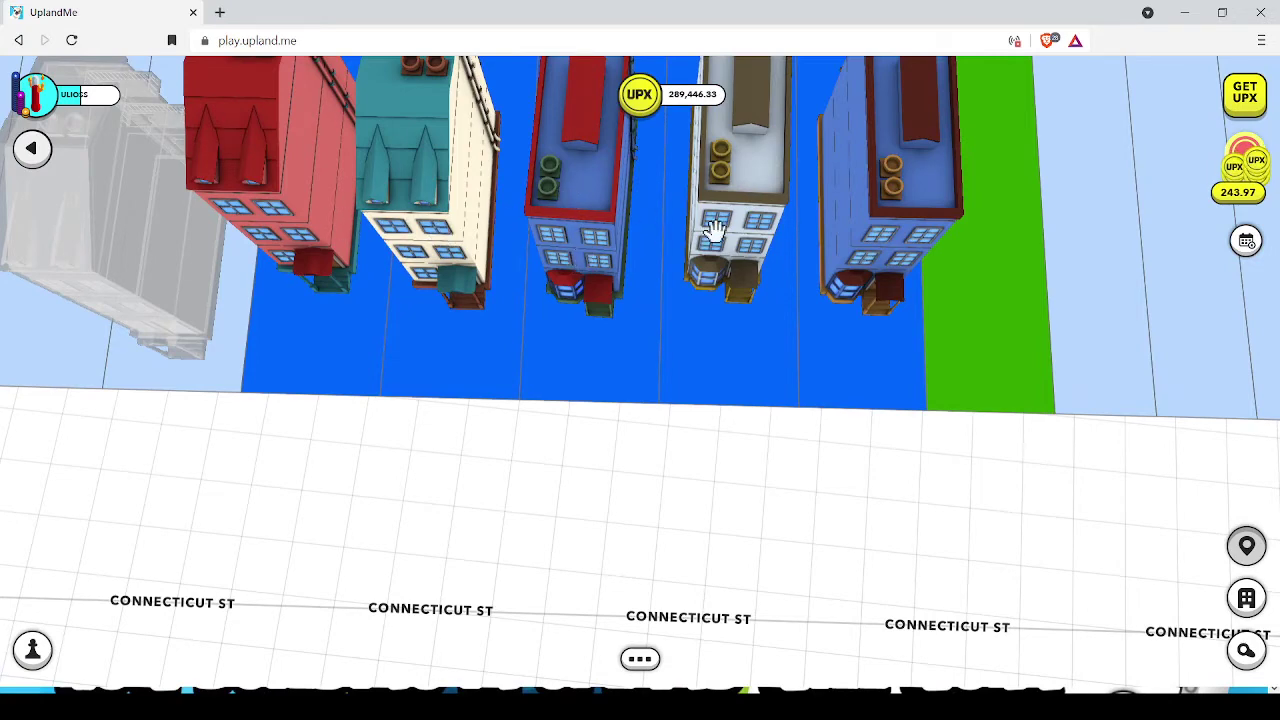
scroll(592, 284, "up", 3)
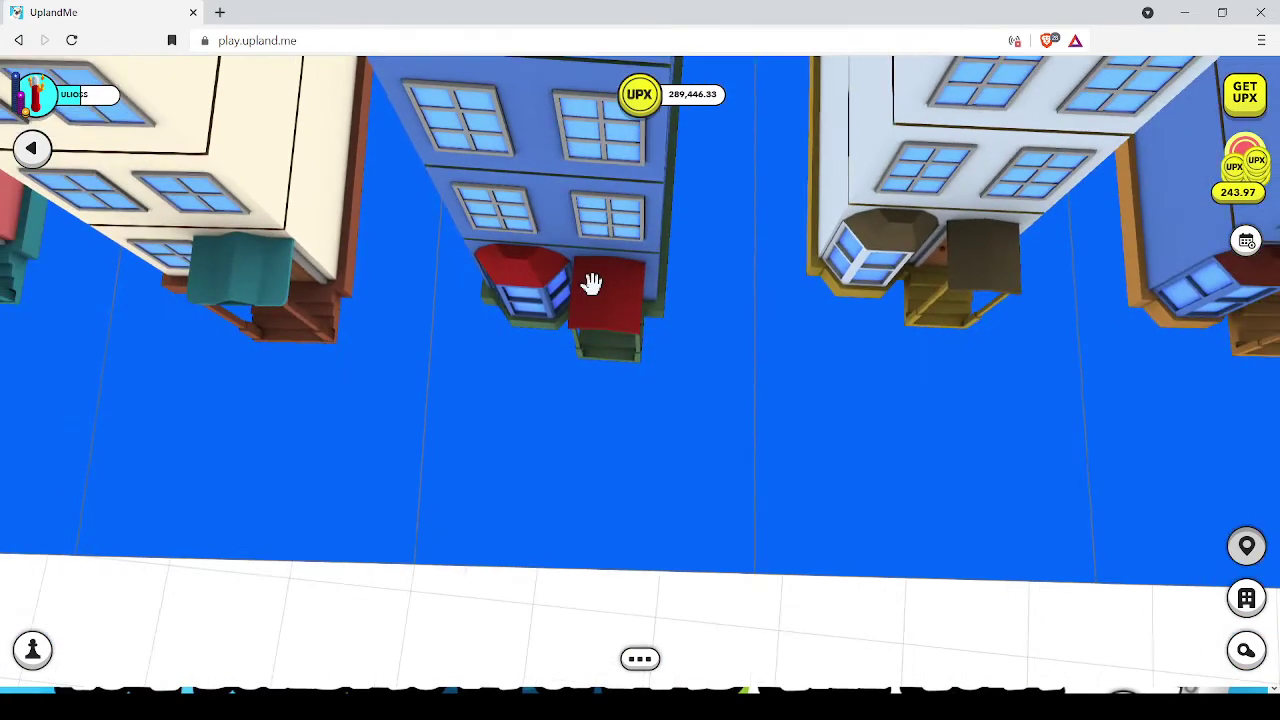
scroll(592, 284, "down", 2)
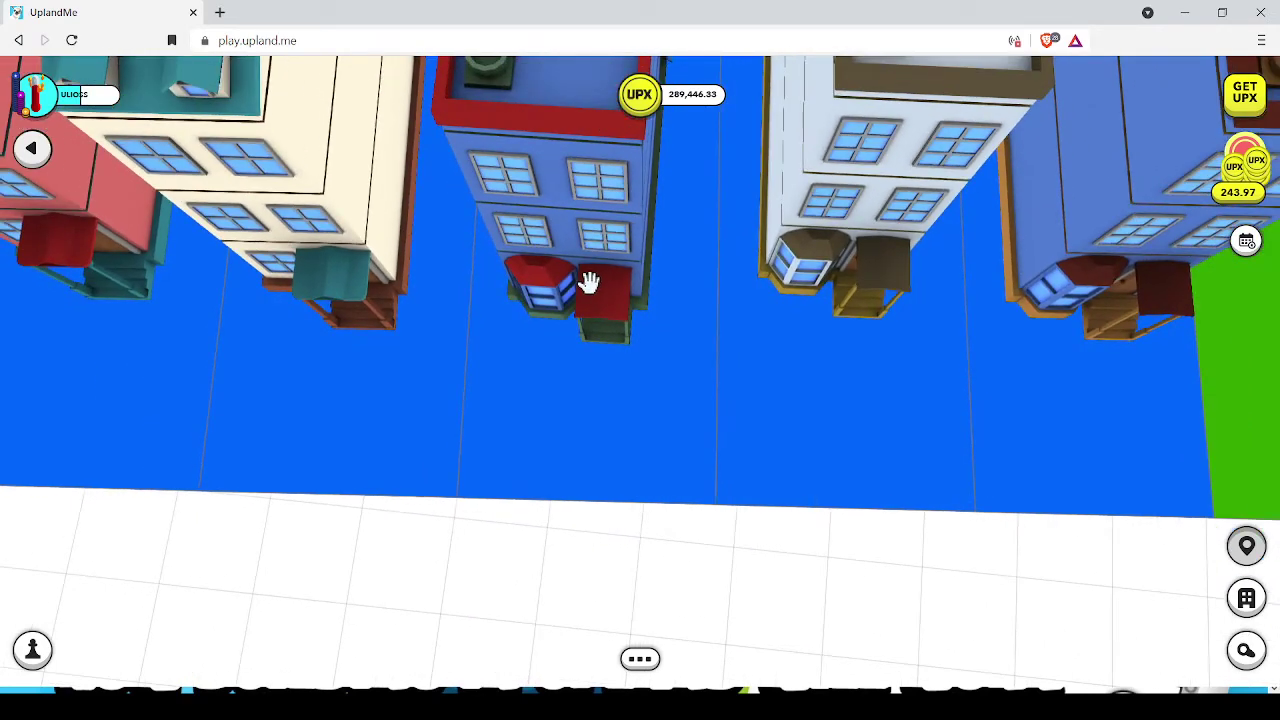
scroll(589, 282, "down", 2)
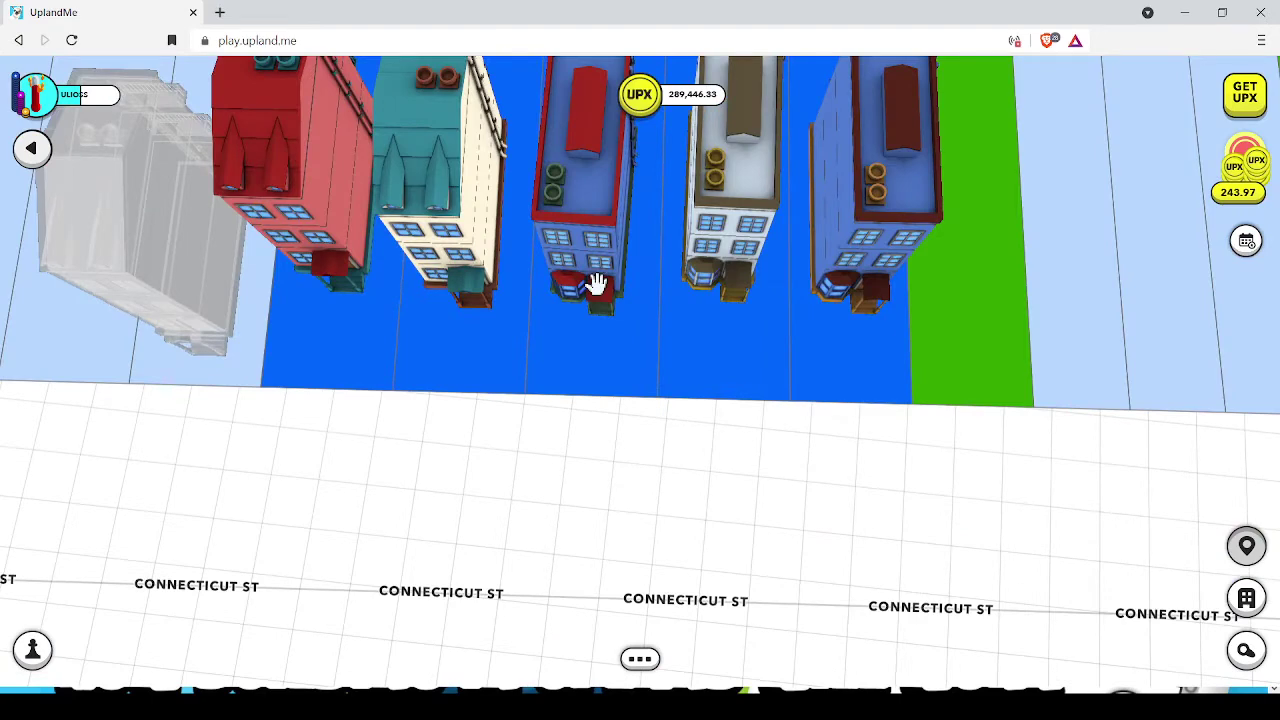
scroll(595, 284, "down", 2)
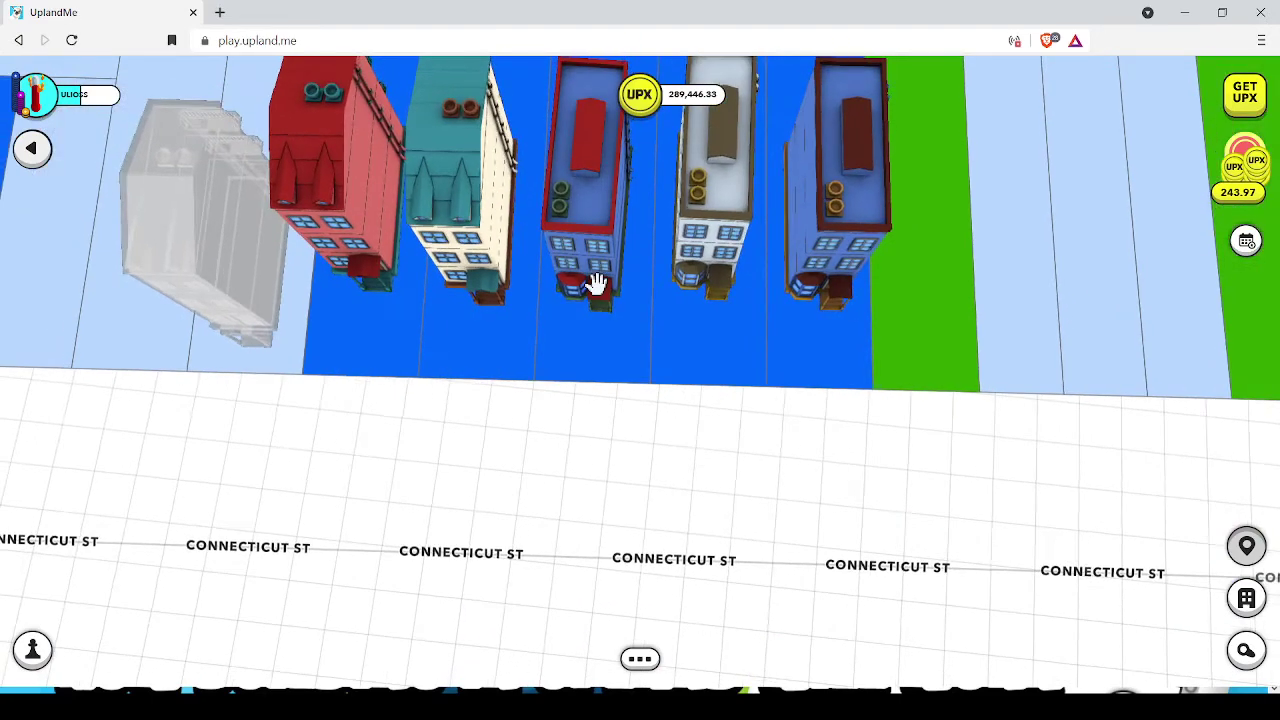